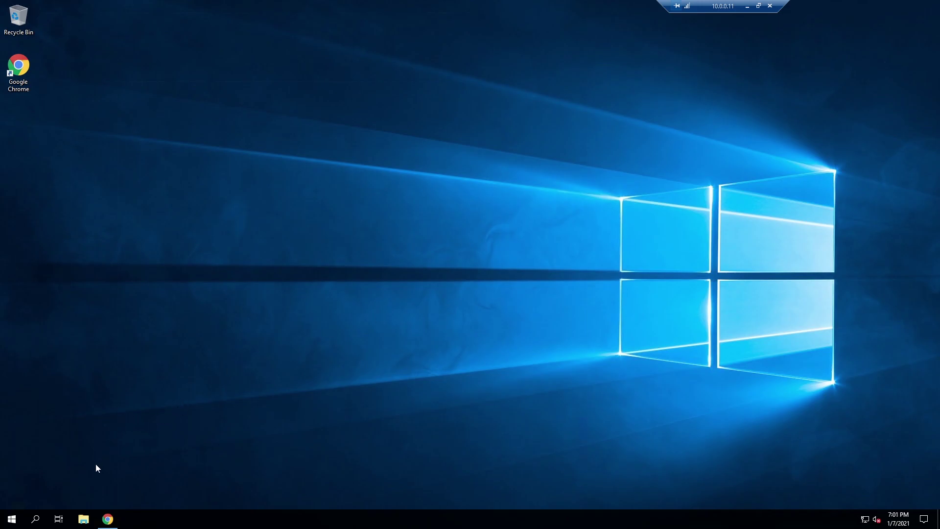
View the computer's system properties from This PC in File Explorer, then close them.
left_click(83, 518)
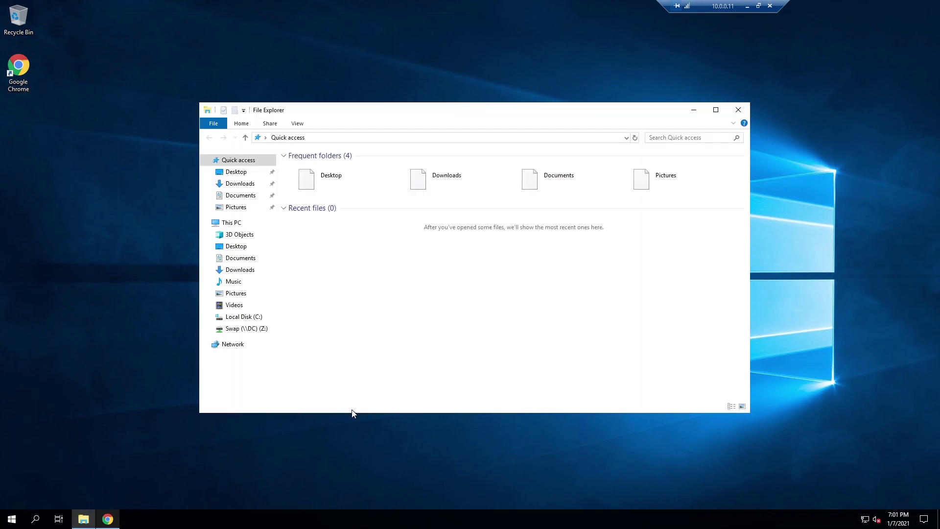
right_click(231, 223)
left_click(286, 349)
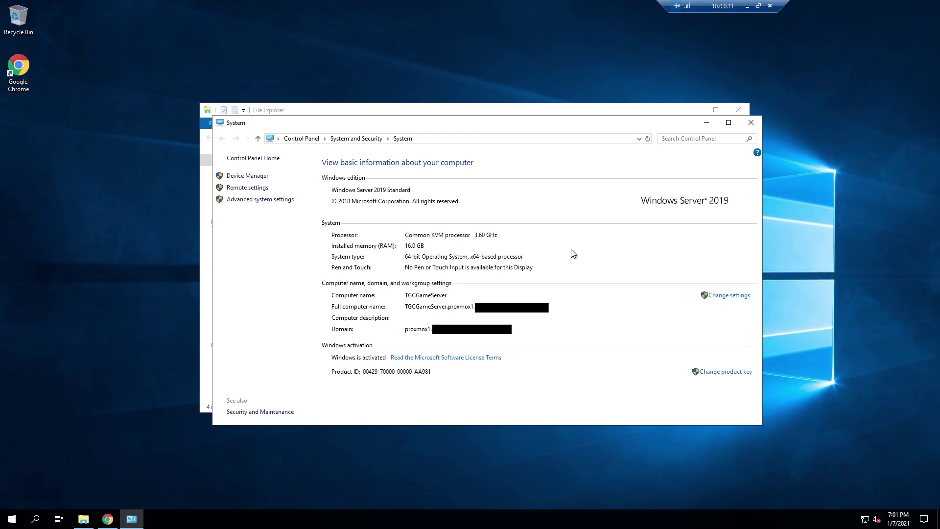
left_click(751, 122)
Check the installed programs list in Control Panel, then close it.
left_click(739, 109)
key("super")
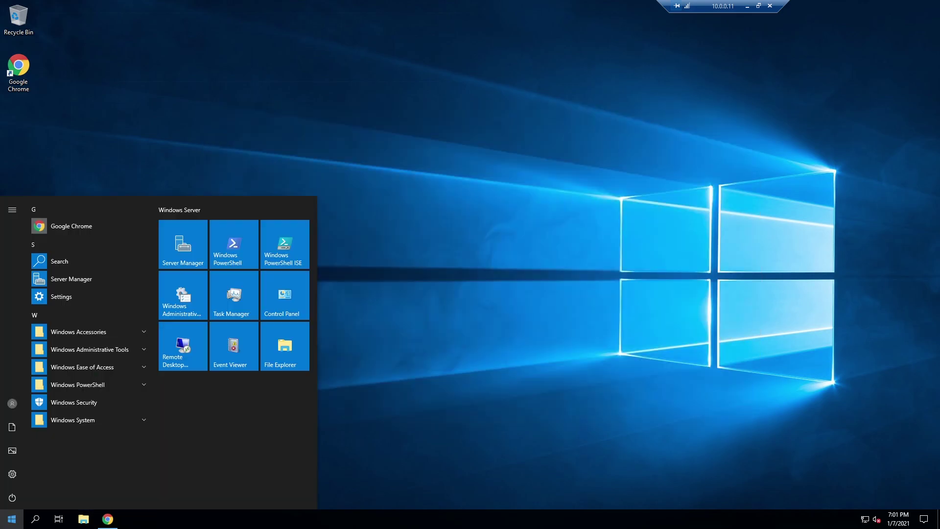
type("cont")
key("Return")
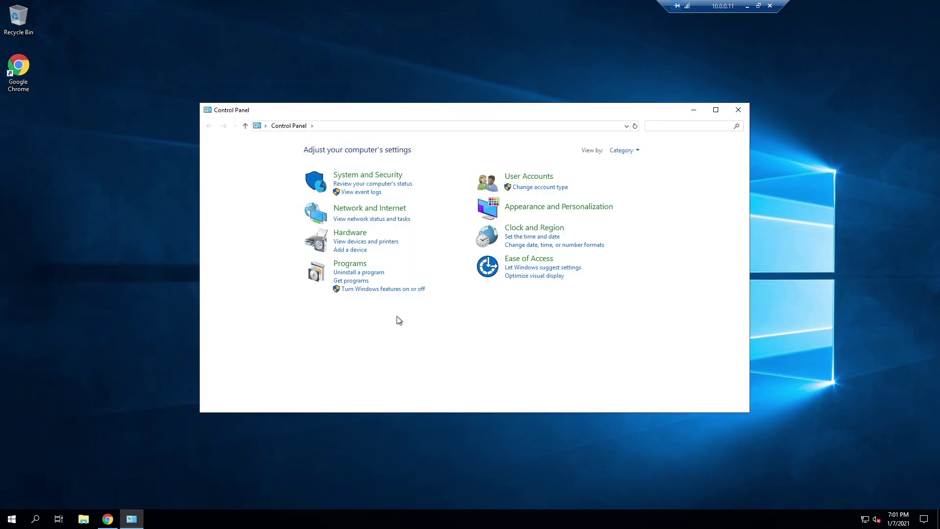
left_click(351, 273)
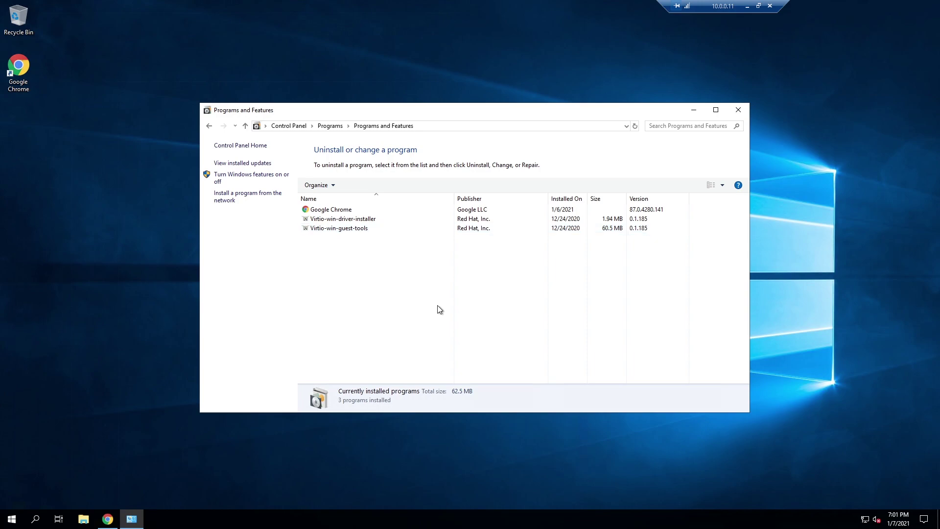
left_click(738, 111)
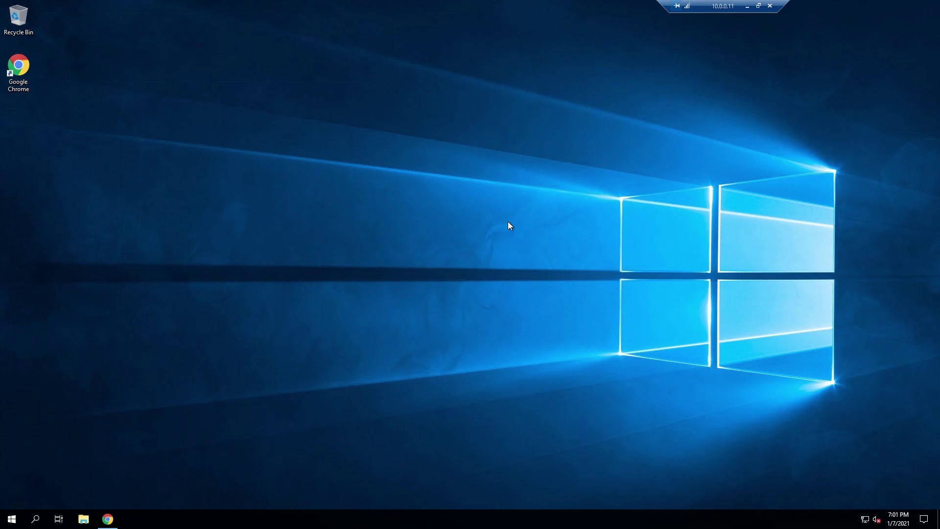
Open Windows Defender Firewall's notification settings and approve with admin credentials.
key("super")
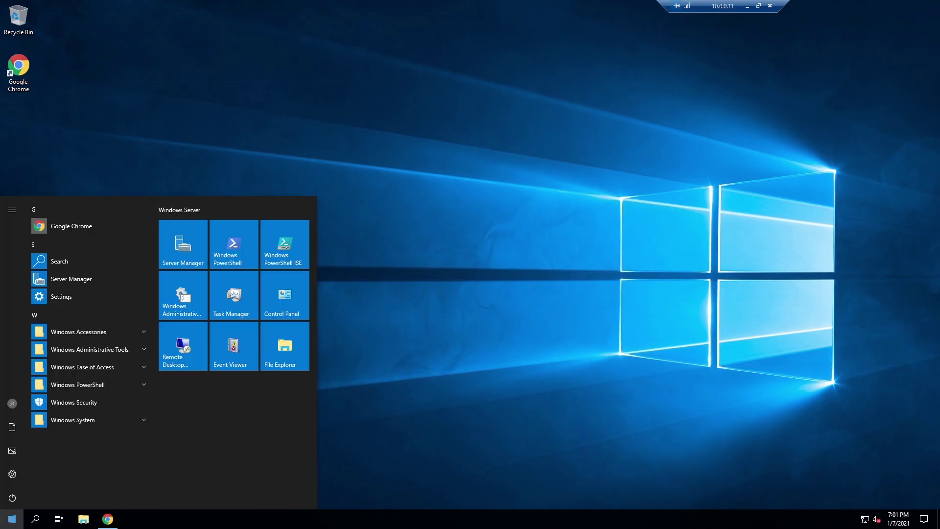
type("firewall")
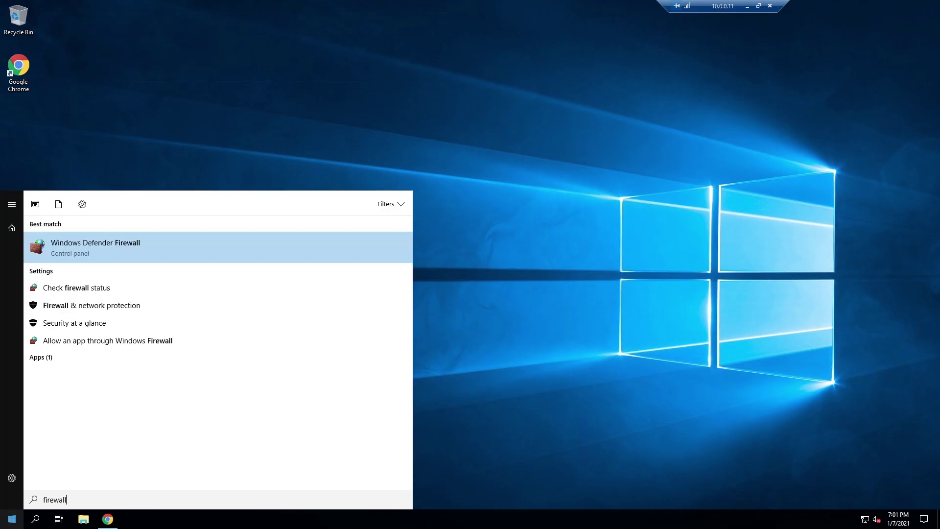
key("Return")
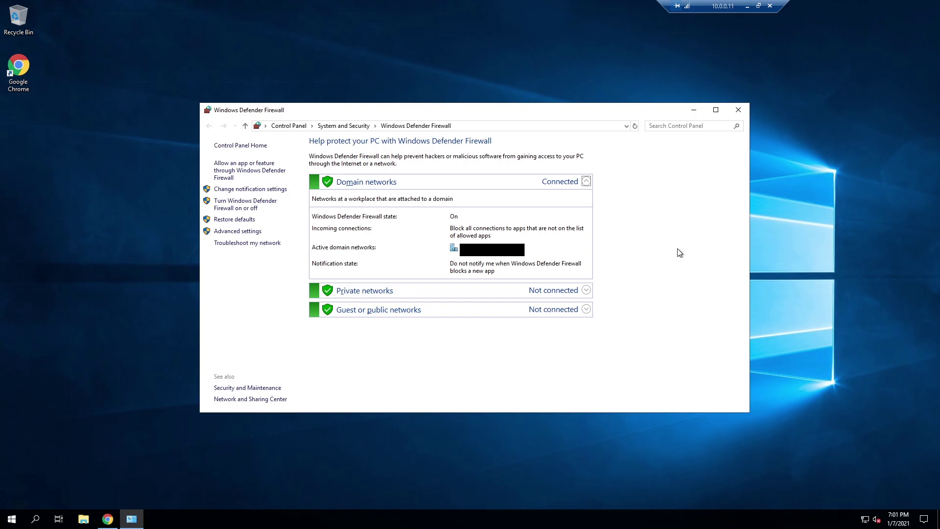
left_click(252, 190)
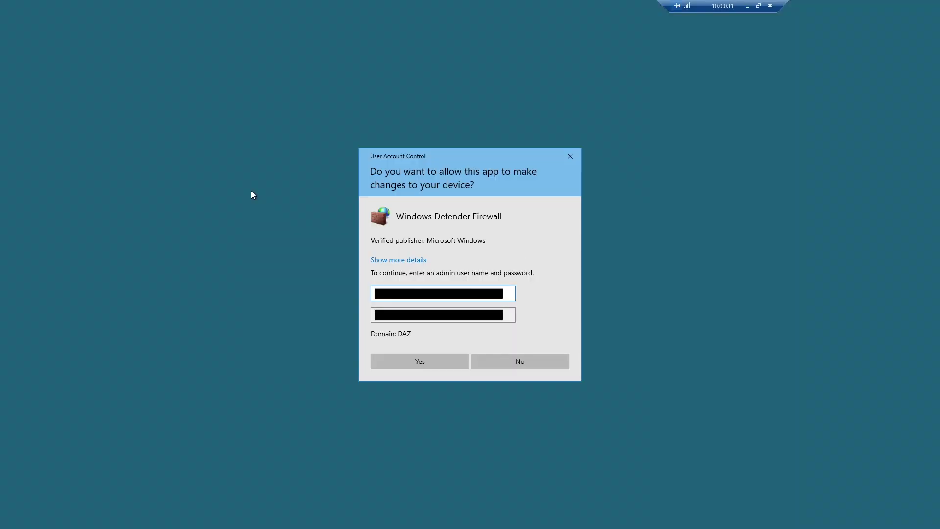
type("a")
key("Tab")
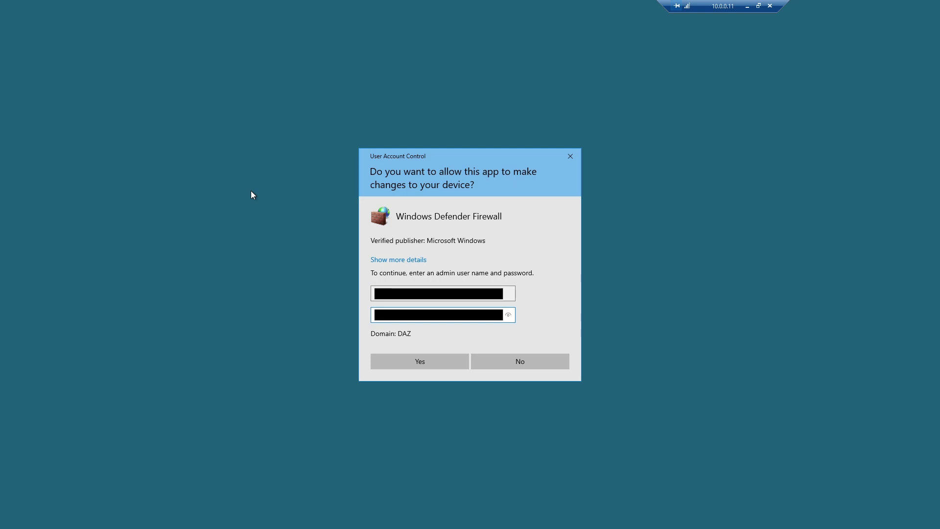
key("Return")
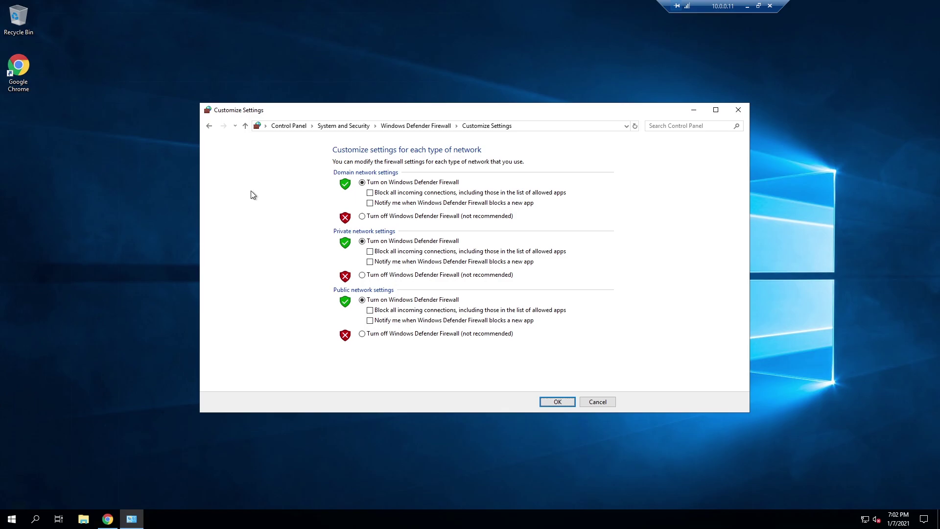
Enable blocked-app notifications for domain, private and public networks, apply, and close the firewall.
left_click(391, 205)
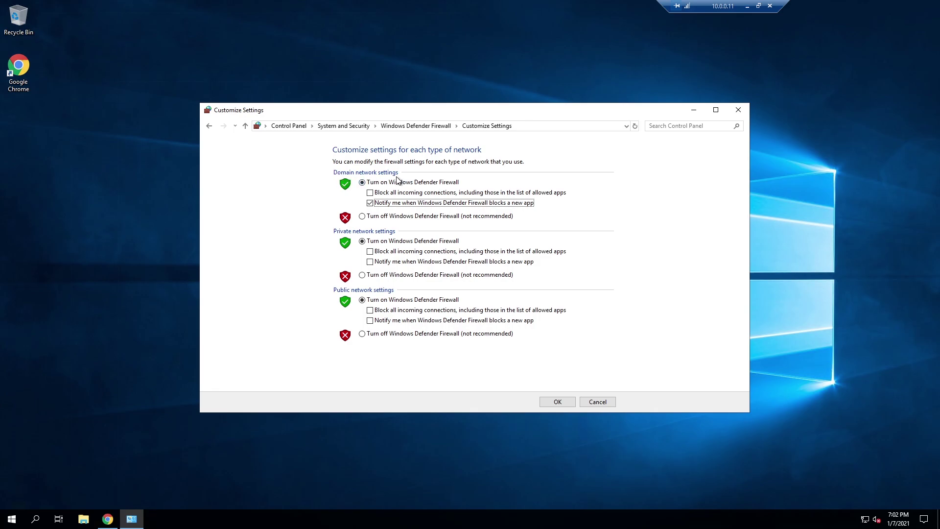
left_click(410, 261)
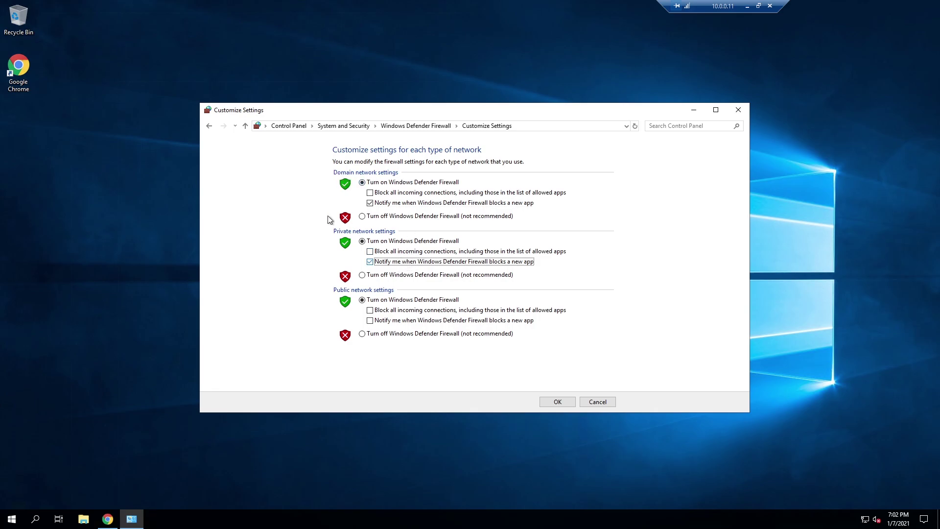
left_click(410, 321)
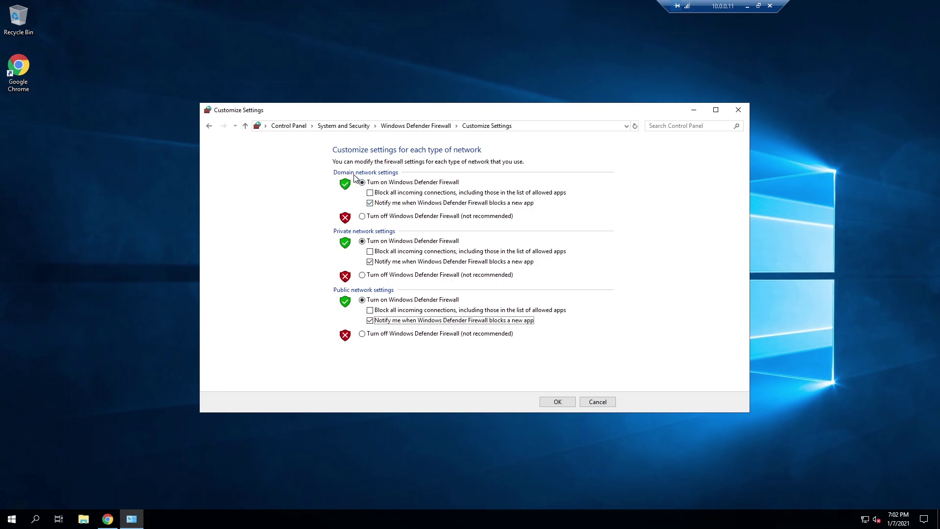
left_click(557, 403)
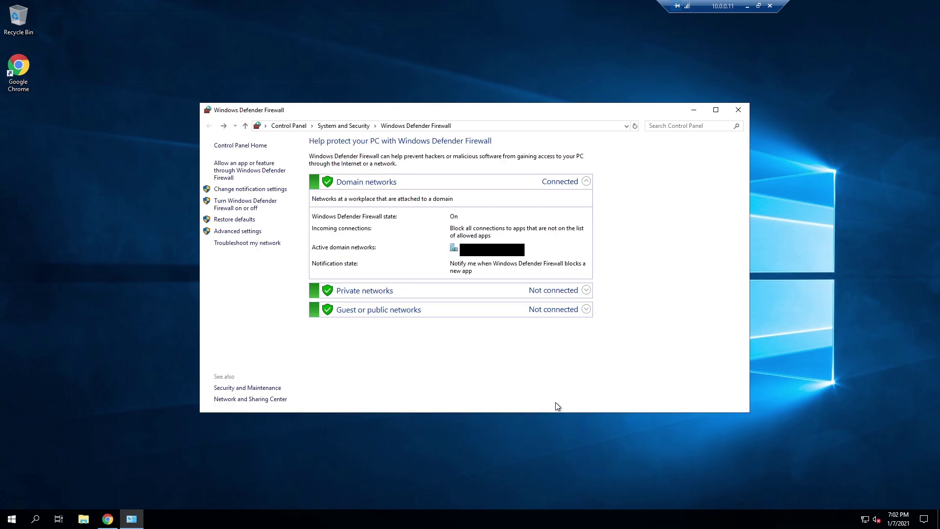
left_click(740, 113)
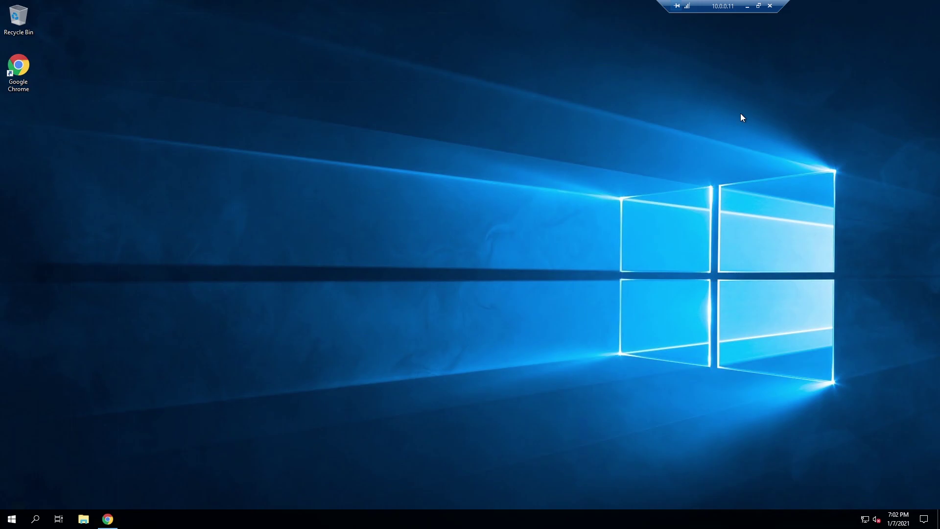
Bring Chrome forward and browse the CFTools OmegaManager wiki page.
left_click(108, 519)
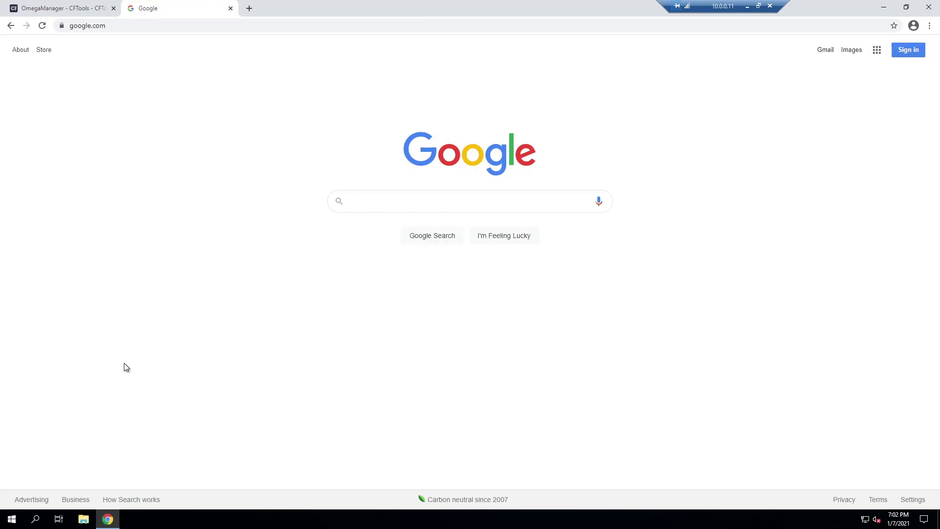
left_click(64, 5)
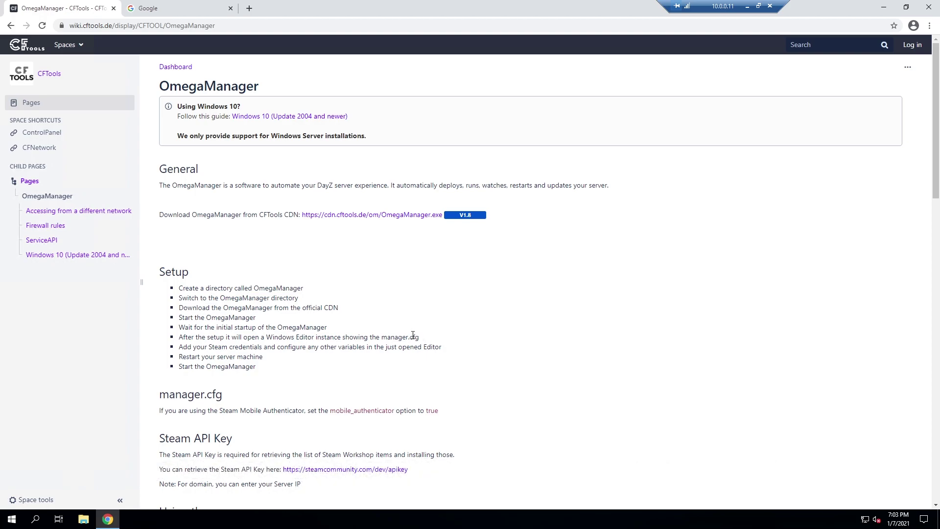
scroll(412, 334, "down", 3)
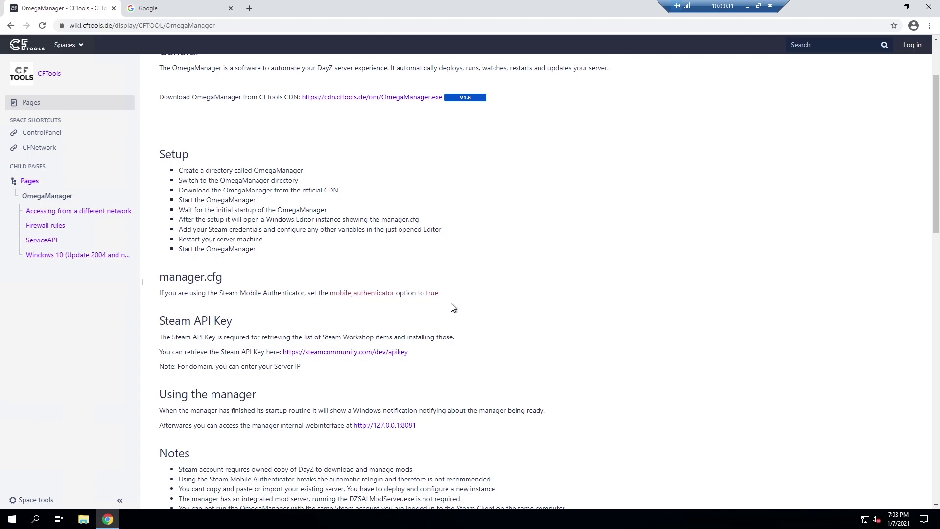
scroll(453, 307, "down", 15)
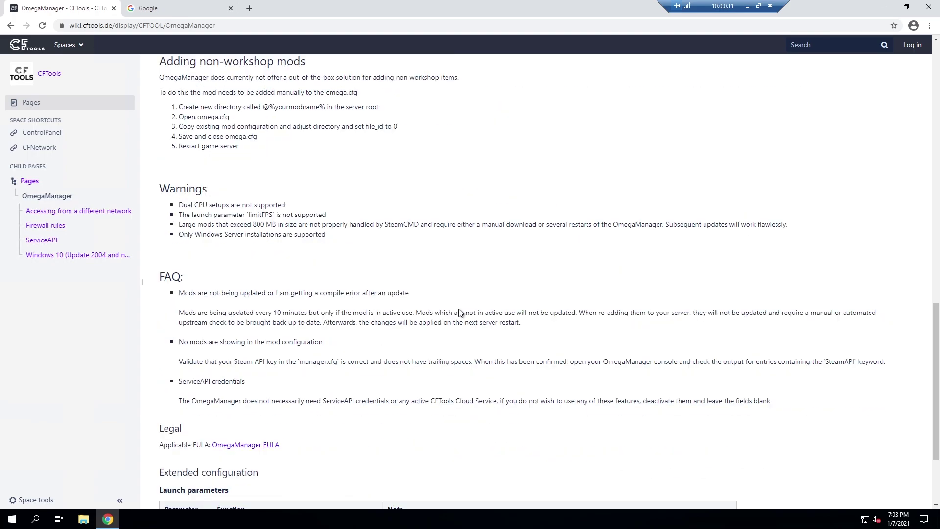
scroll(457, 310, "up", 20)
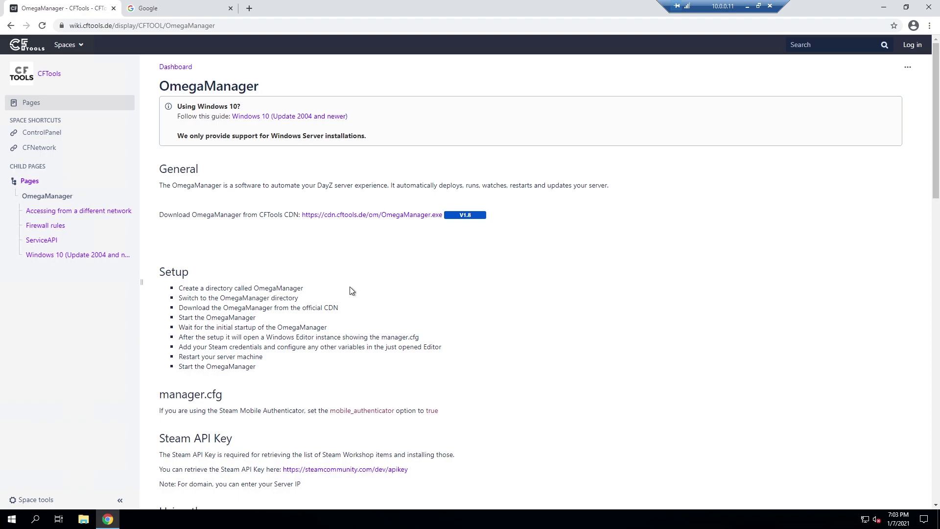
Open the Windows 10 (Update 2004 and newer) guide in a new tab and read through it.
middle_click(267, 117)
left_click(178, 8)
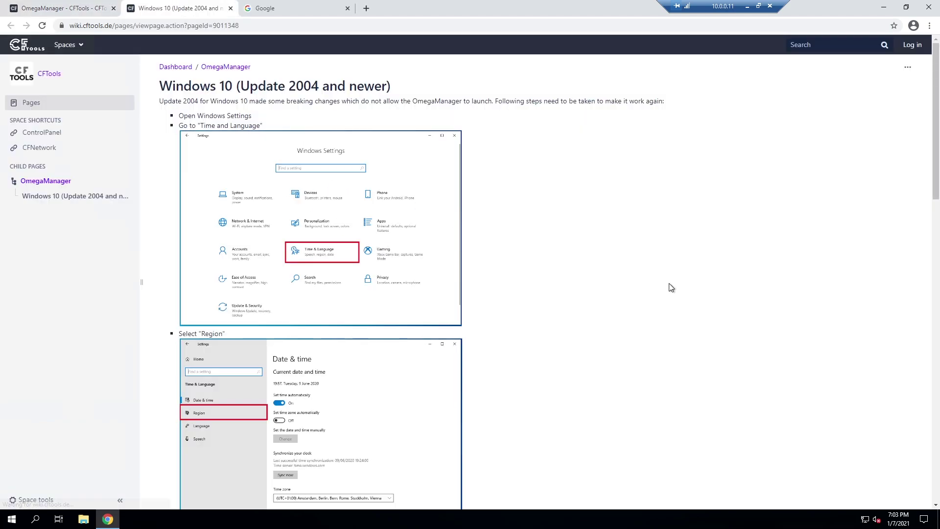
scroll(345, 315, "down", 7)
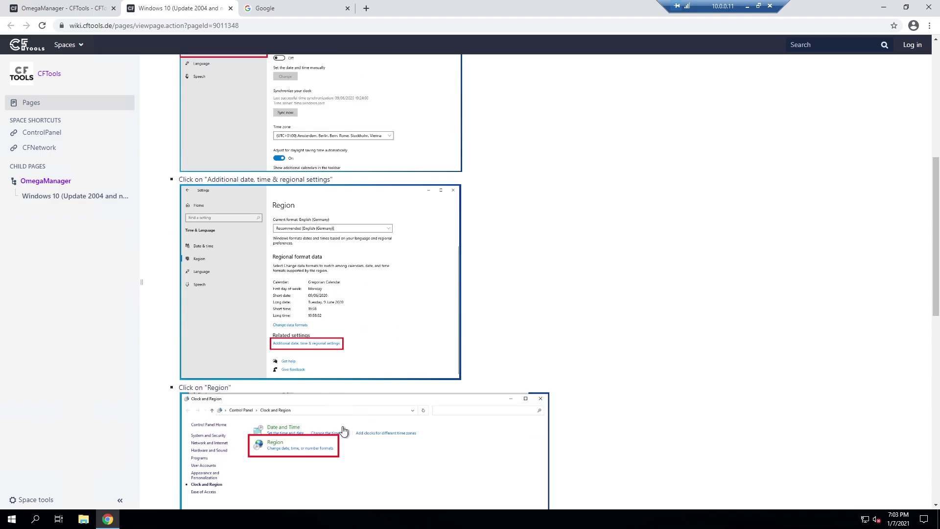
scroll(349, 431, "down", 3)
scroll(586, 224, "up", 10)
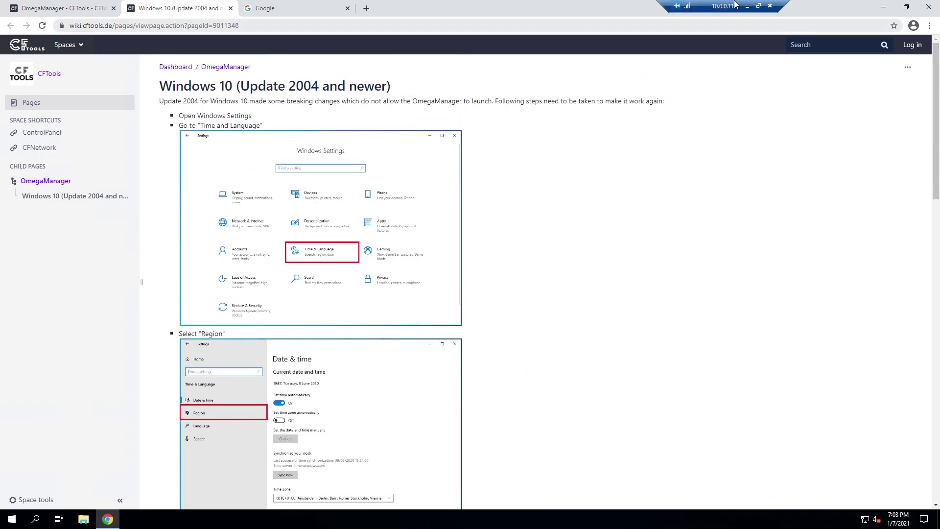
left_click_drag(708, 4, 455, 4)
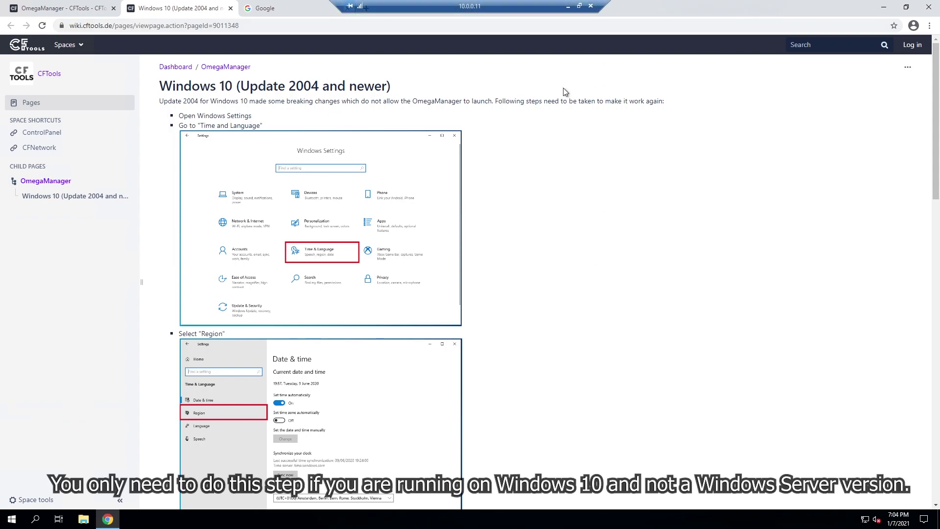
On the local PC, reach Time & Language > Region and open the additional regional settings.
left_click(569, 7)
left_click(11, 513)
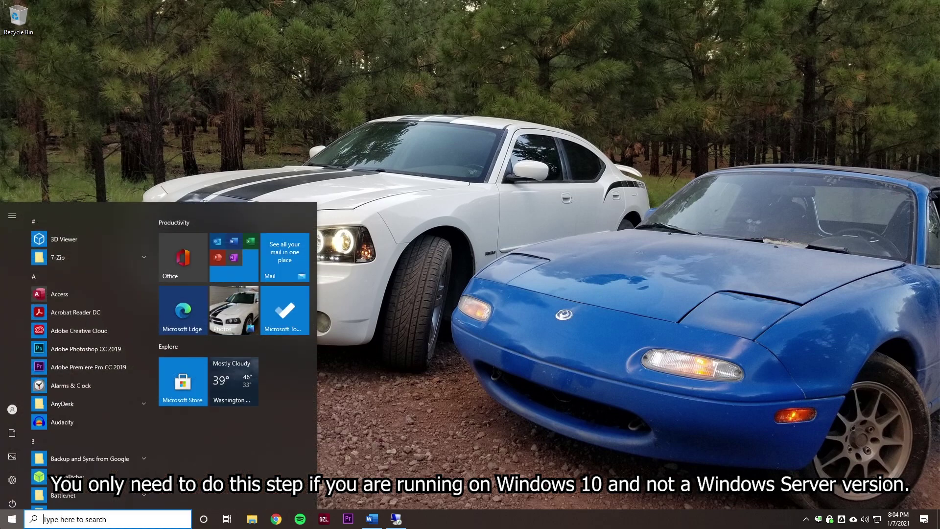
left_click(13, 474)
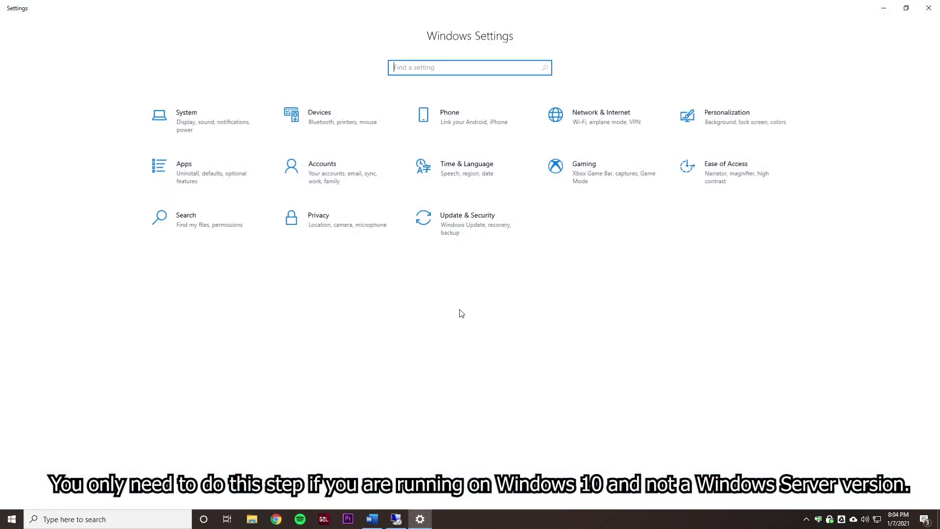
left_click(453, 188)
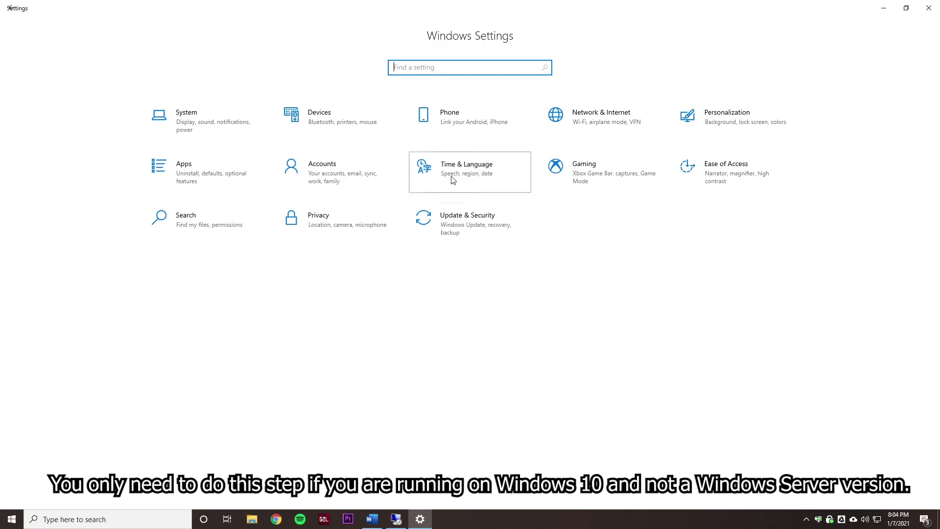
left_click(93, 134)
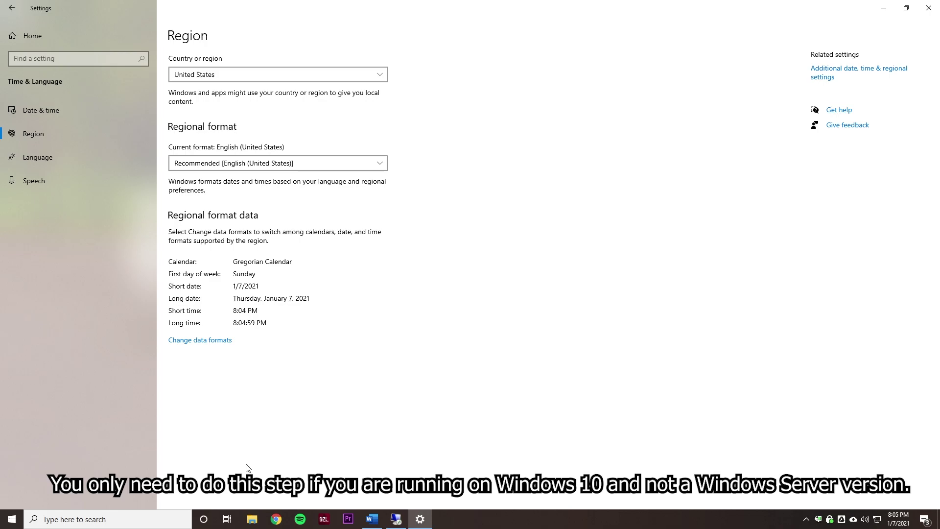
left_click(830, 72)
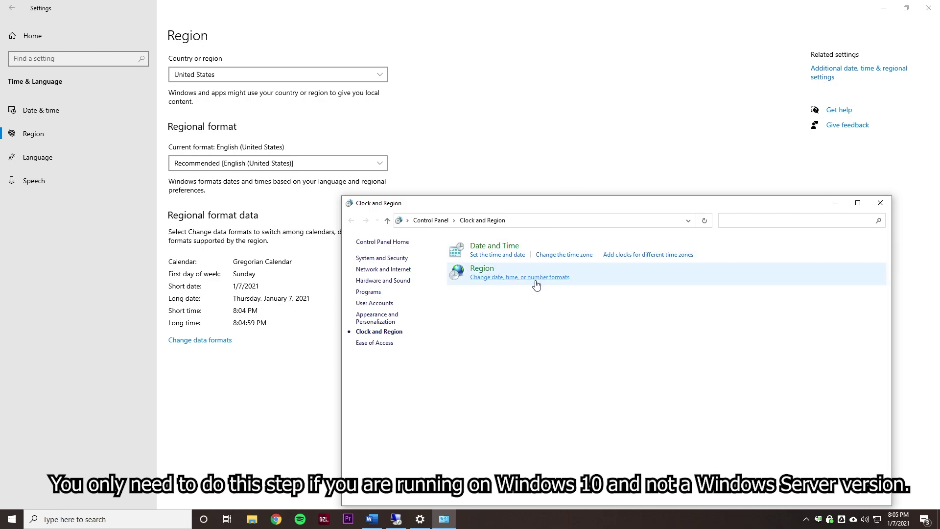
Under Region > Administrative, enable beta Unicode UTF-8 worldwide language support for the system locale.
left_click(498, 279)
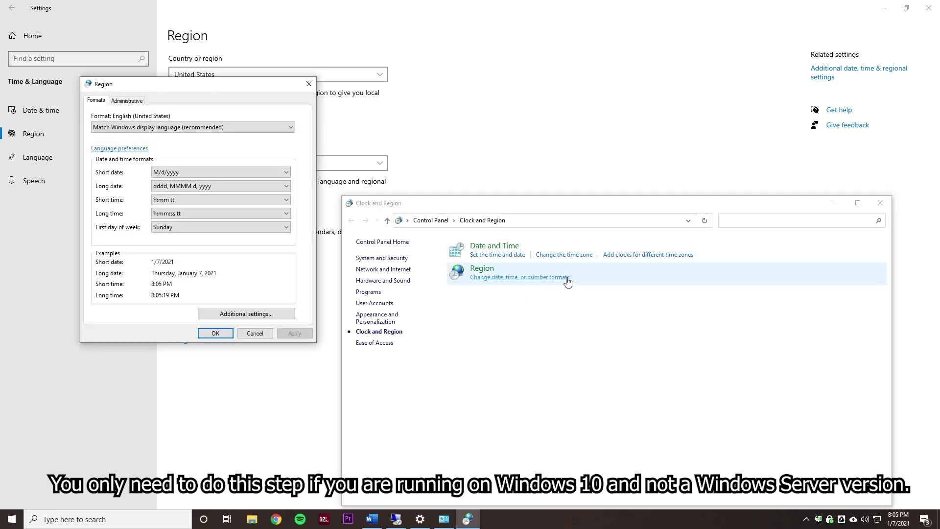
left_click(130, 101)
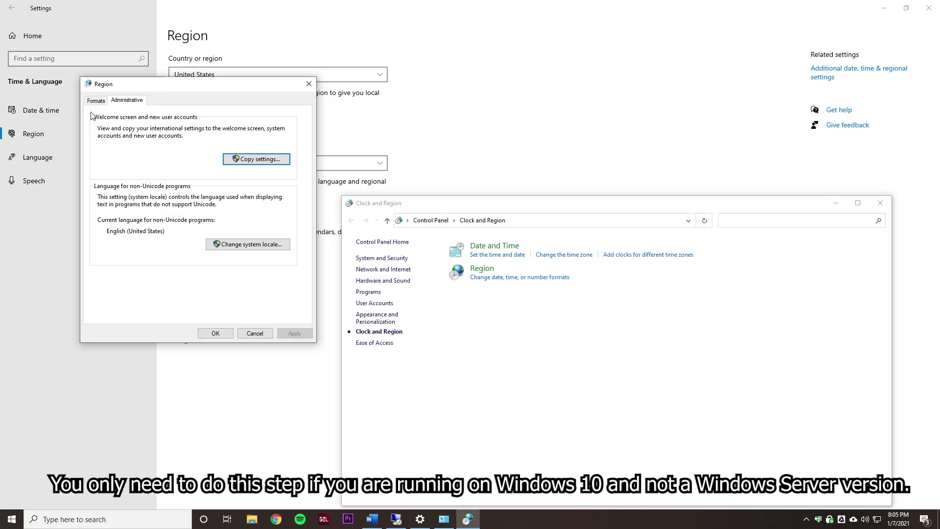
left_click(225, 245)
left_click(195, 156)
left_click(195, 155)
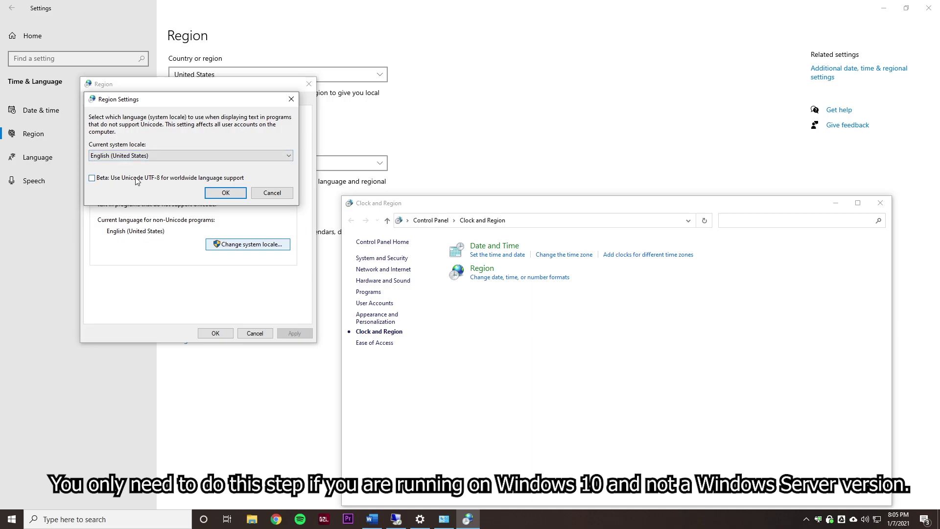
left_click(226, 193)
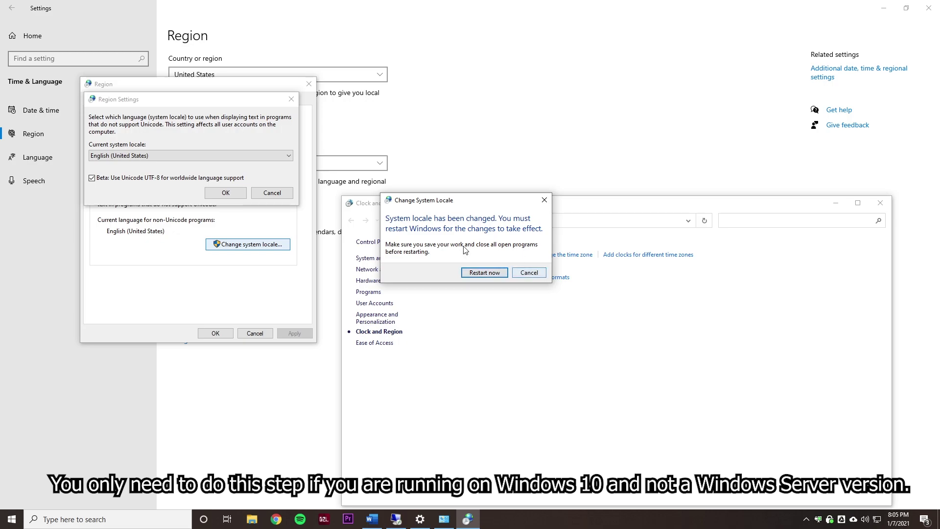
Defer the restart, close the Region, Control Panel and Settings windows, and return to the server.
left_click(528, 276)
left_click(544, 273)
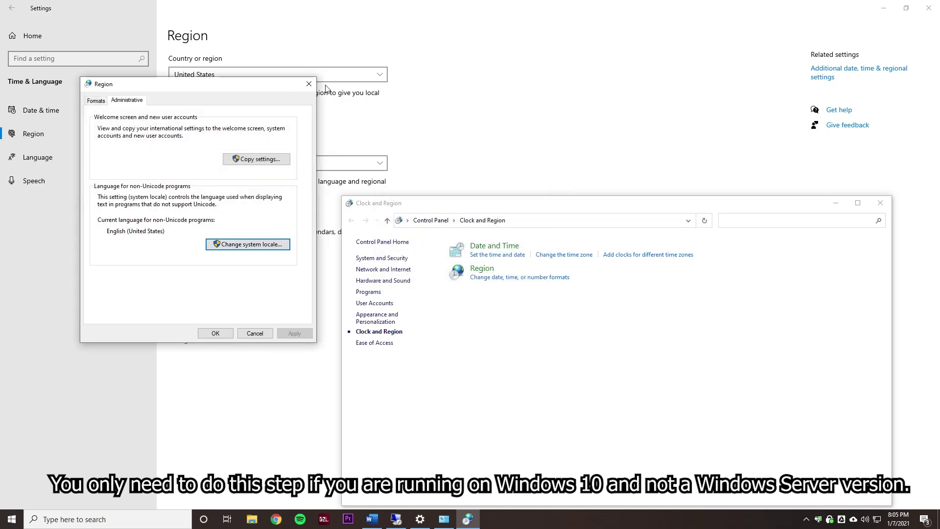
left_click(311, 84)
left_click(882, 202)
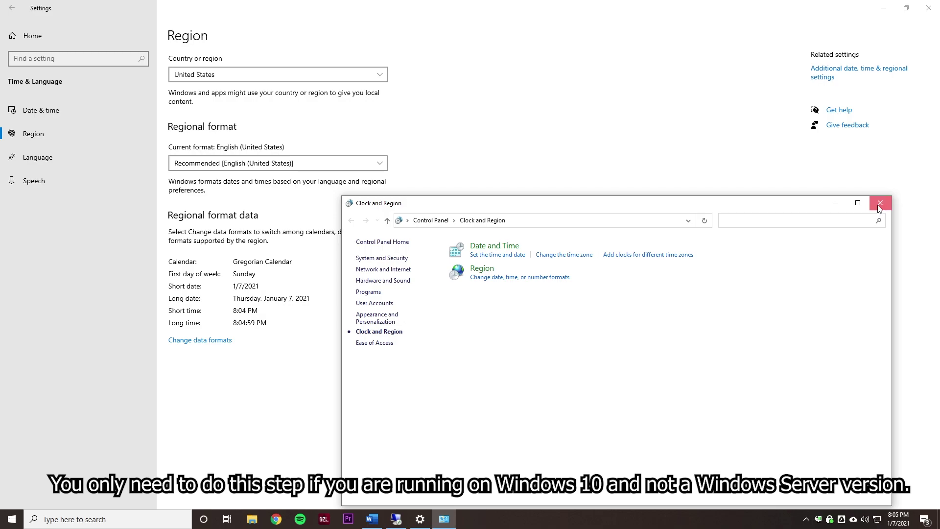
left_click(929, 8)
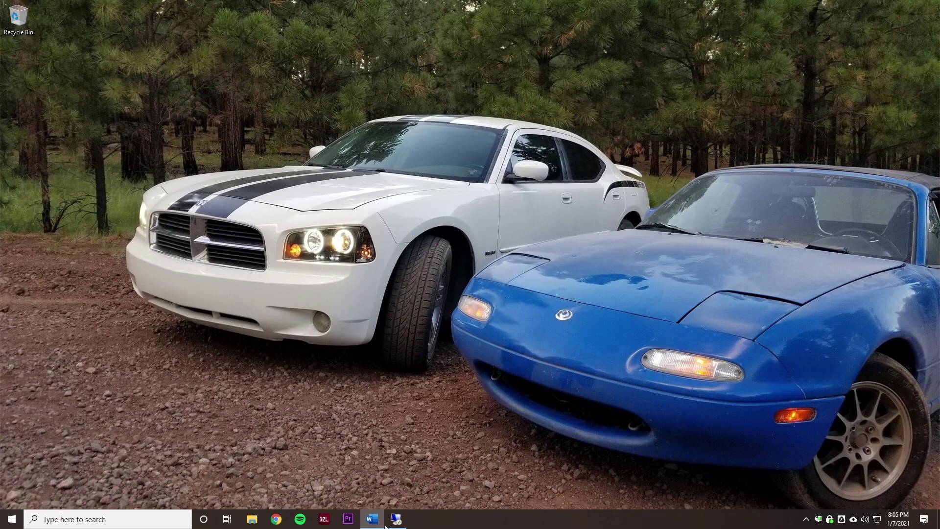
left_click(396, 519)
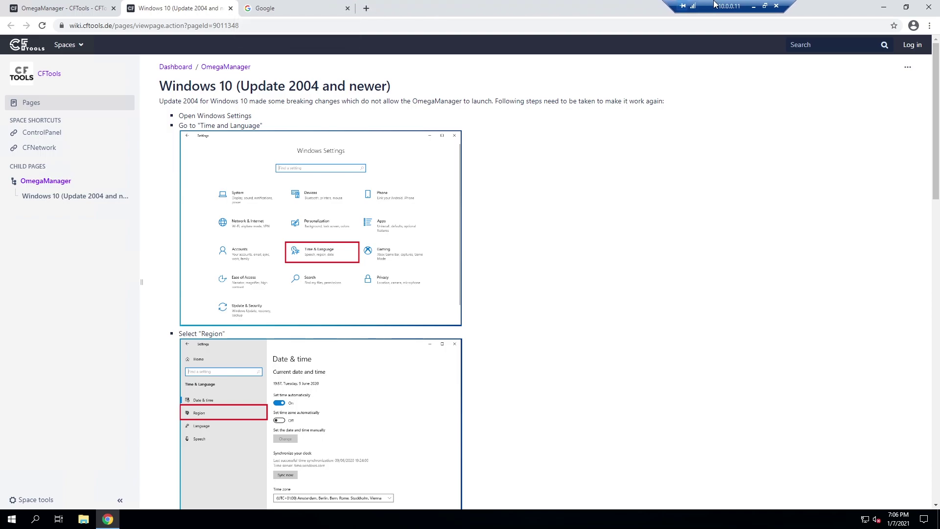
Download OmegaManager.exe via the wiki's CDN link and open the finished download's options.
left_click(86, 7)
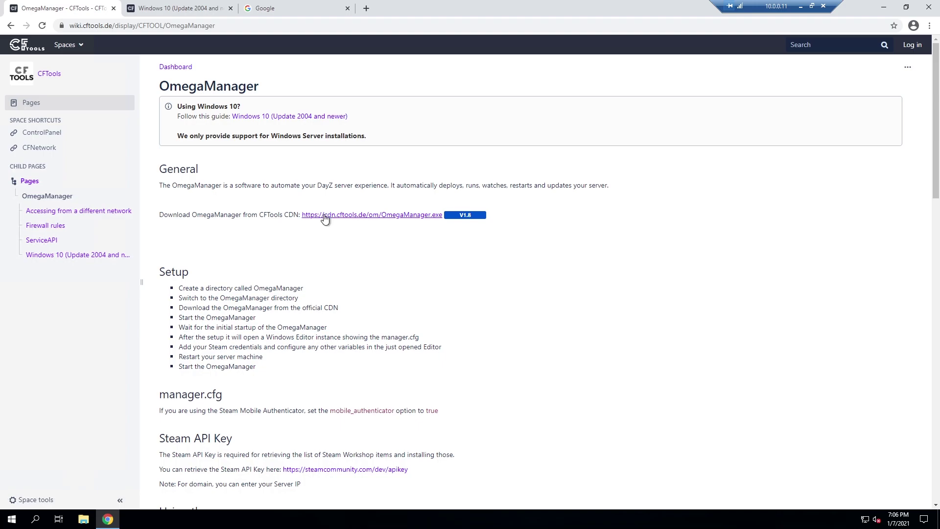
left_click(379, 217)
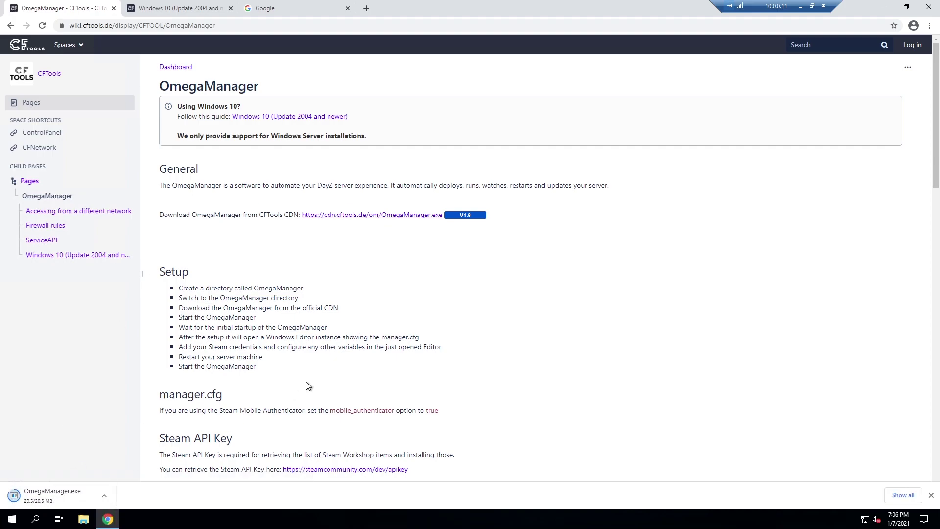
scroll(307, 381, "down", 1)
right_click(49, 498)
Show the download in Downloads, cut OmegaManager, and open Local Disk (C:) through This PC.
left_click(78, 474)
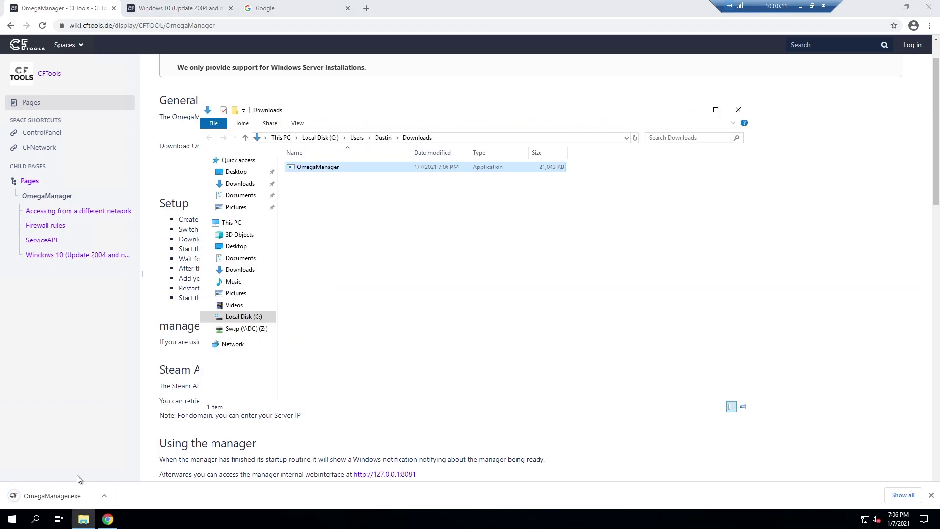
left_click(382, 191)
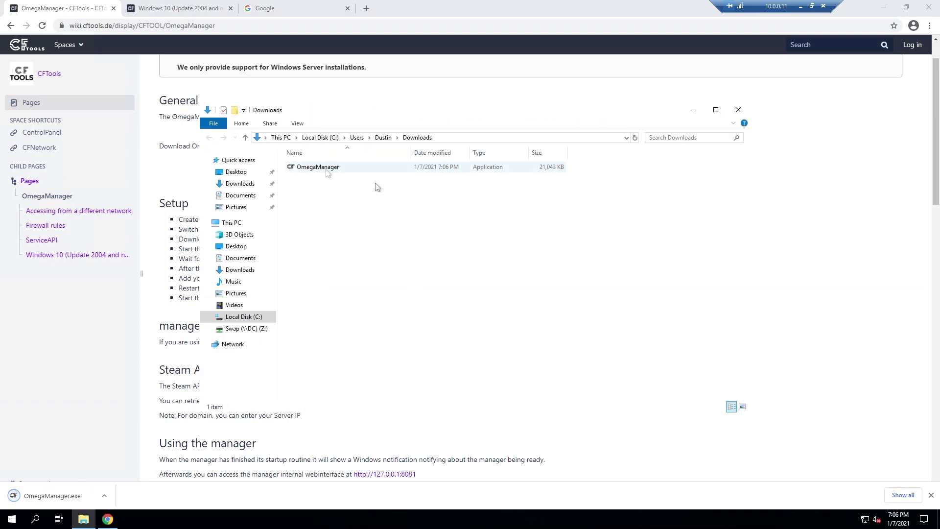
right_click(326, 168)
key("Escape")
left_click(320, 169)
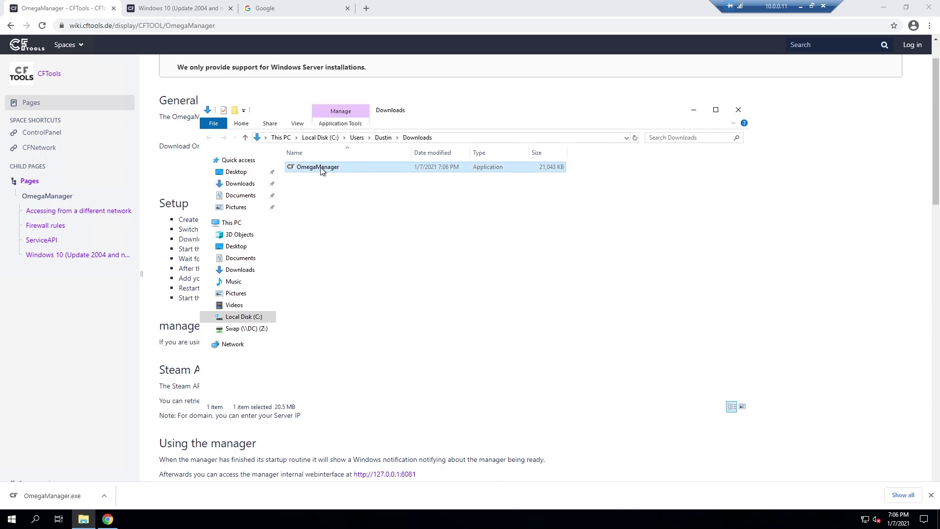
right_click(321, 169)
left_click(352, 281)
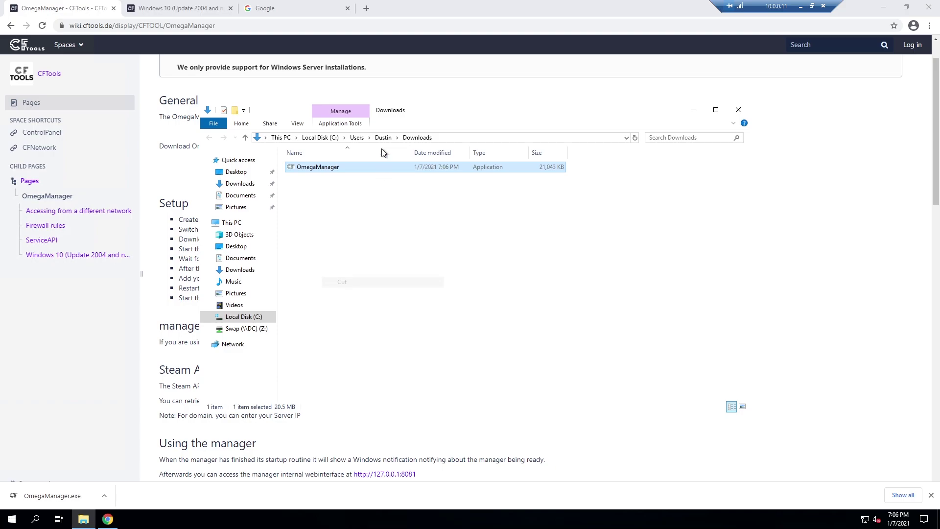
left_click(236, 226)
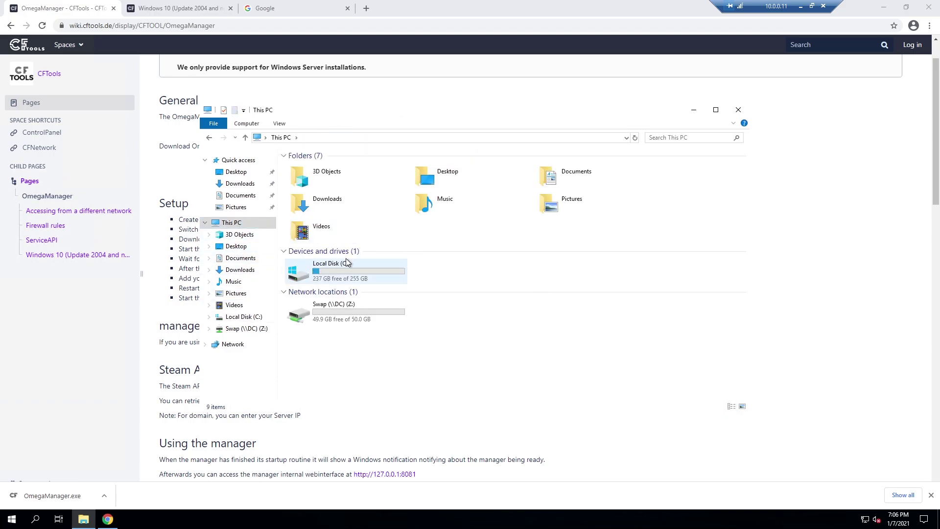
double_click(332, 272)
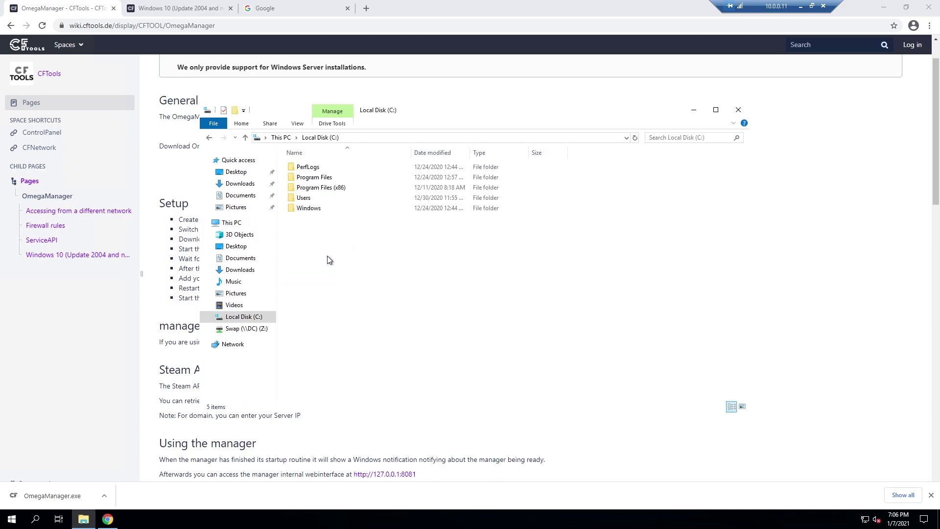
Create the C:\Servers\DayZ folders and paste OmegaManager into DayZ.
left_click(236, 111)
type("Servers")
key("Return")
key("Return")
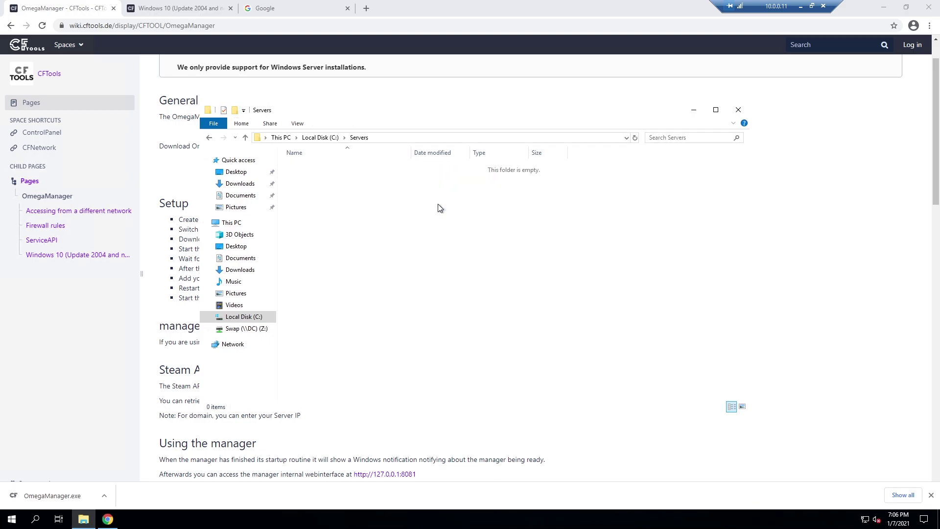
left_click(235, 111)
type("DayZ")
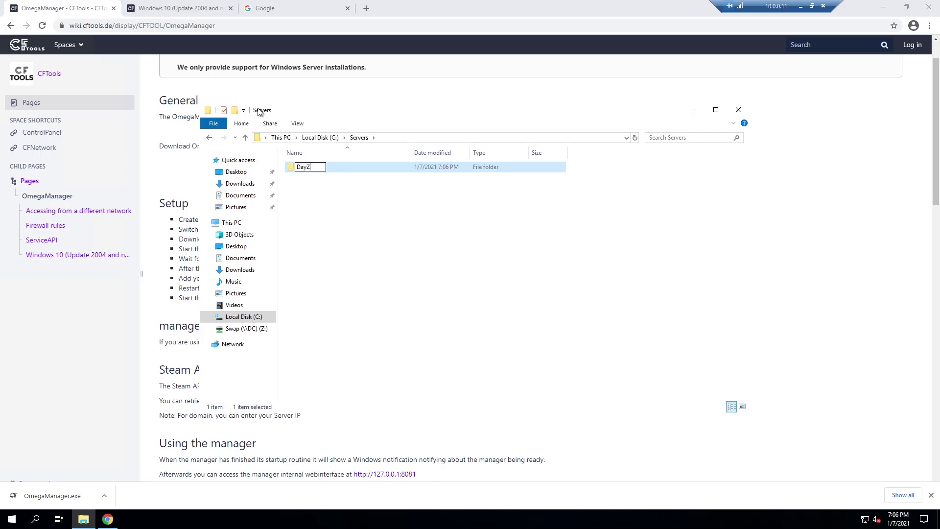
key("Return")
key("Return")
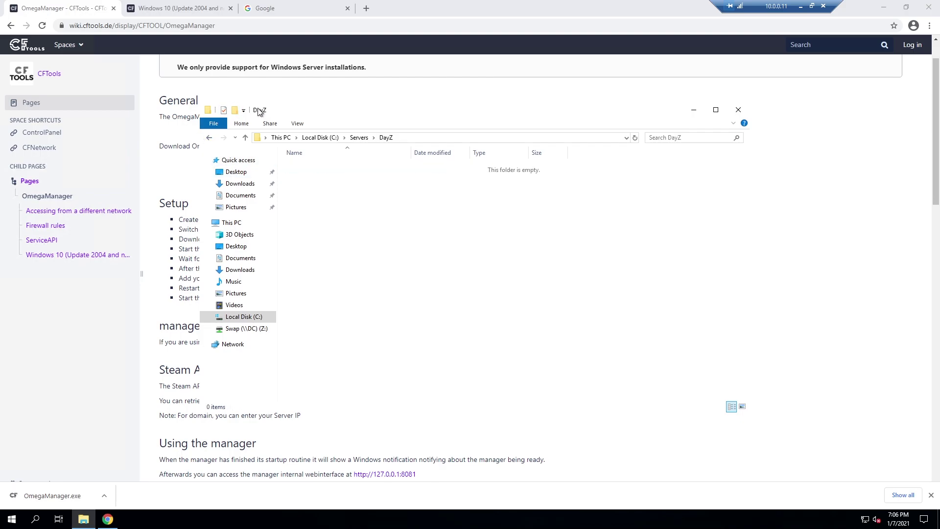
left_click_drag(445, 258, 445, 258)
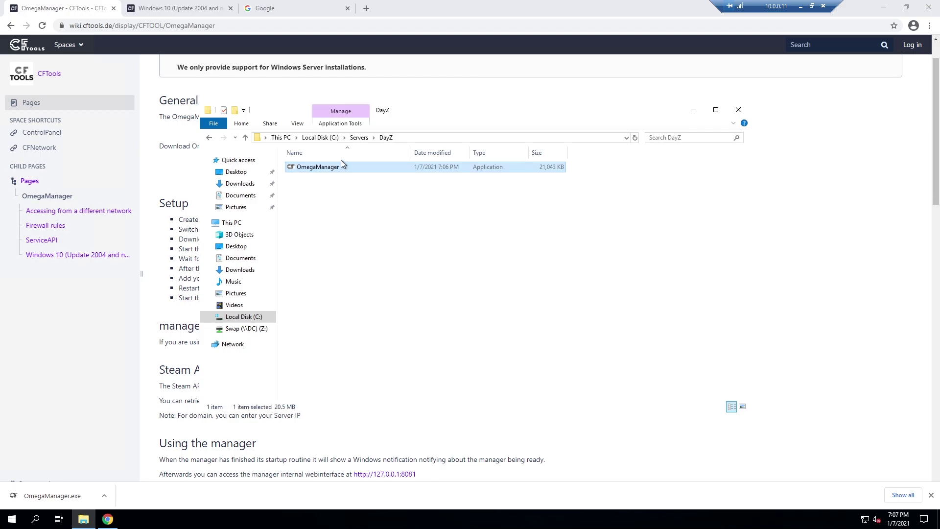
Run OmegaManager from DayZ, choosing Run anyway at SmartScreen and approving UAC with admin credentials.
double_click(325, 168)
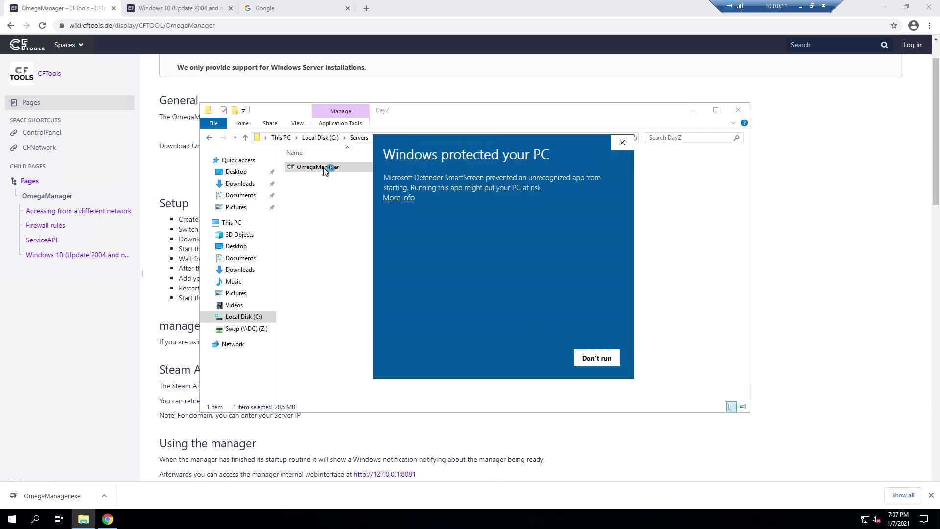
left_click(399, 198)
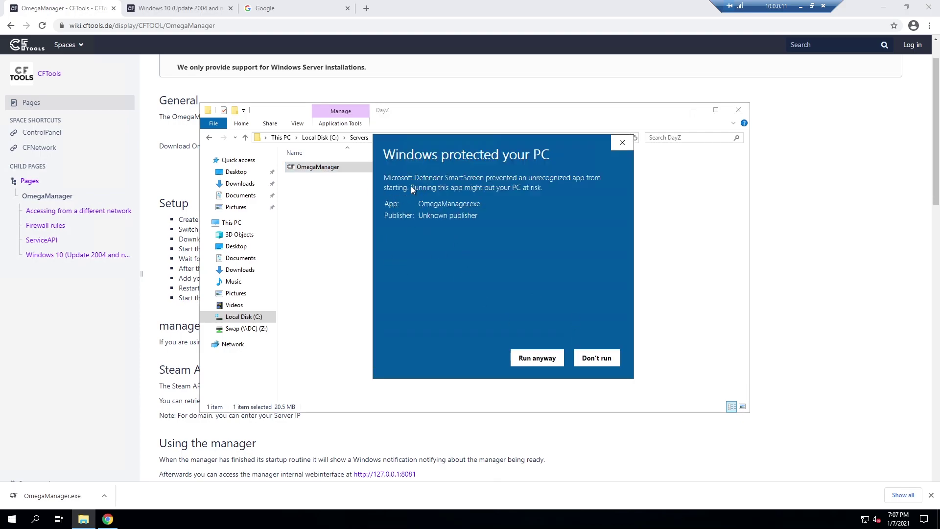
left_click(534, 358)
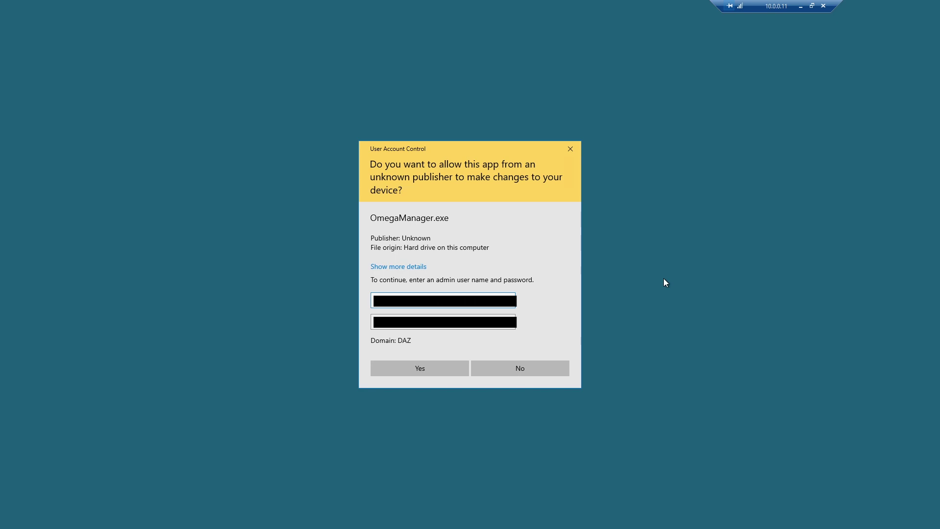
key("Tab")
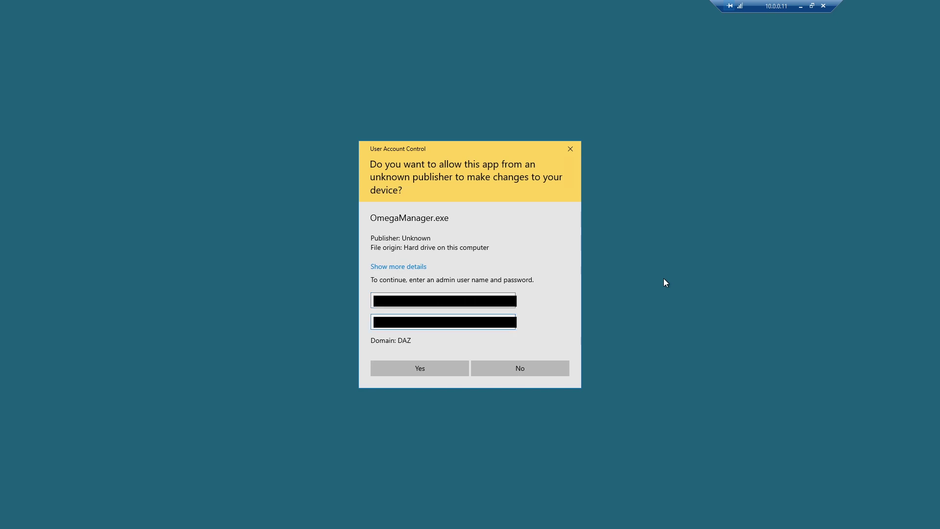
key("Return")
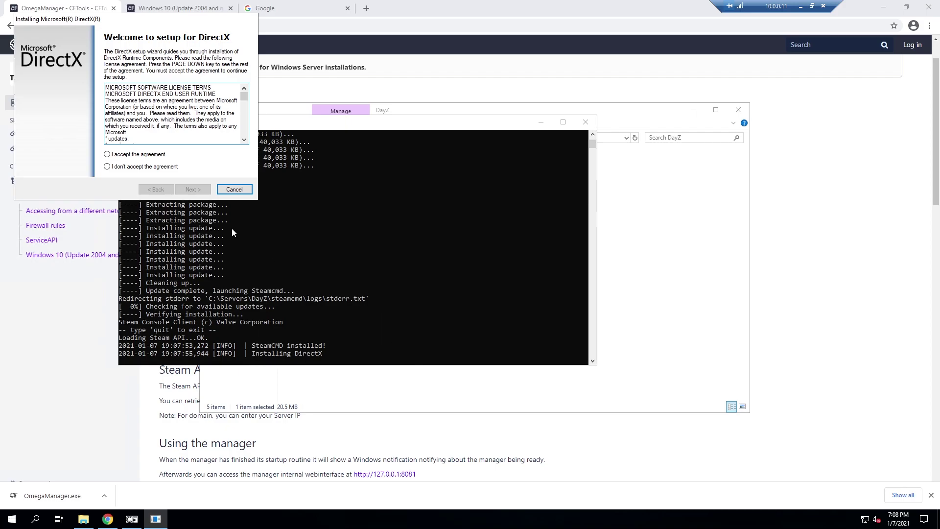
Accept the DirectX license and complete the DirectX installation through to Finish.
left_click(159, 154)
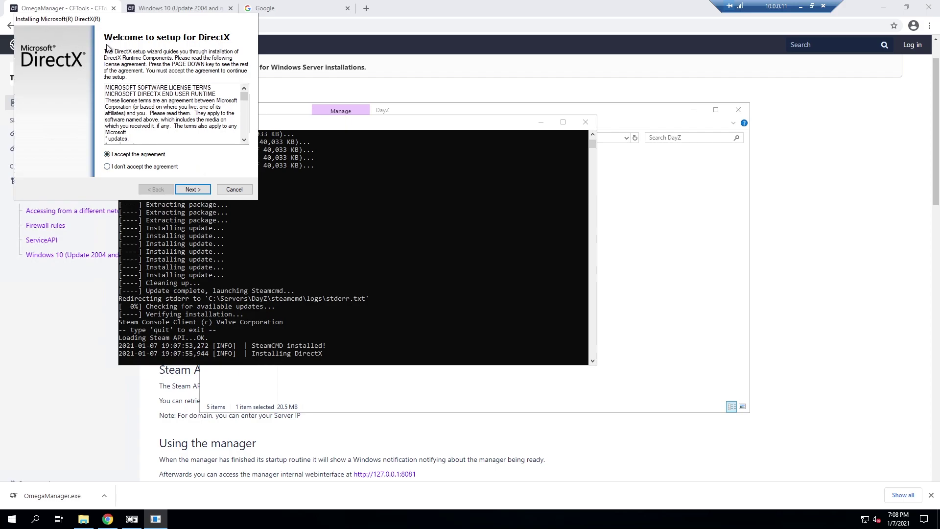
scroll(195, 107, "down", 2)
scroll(195, 107, "down", 4)
left_click(199, 187)
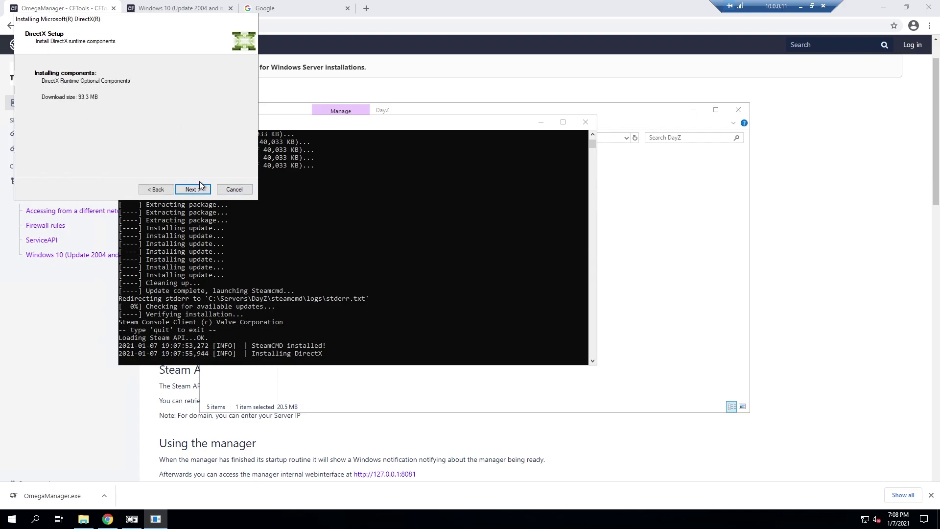
left_click(199, 187)
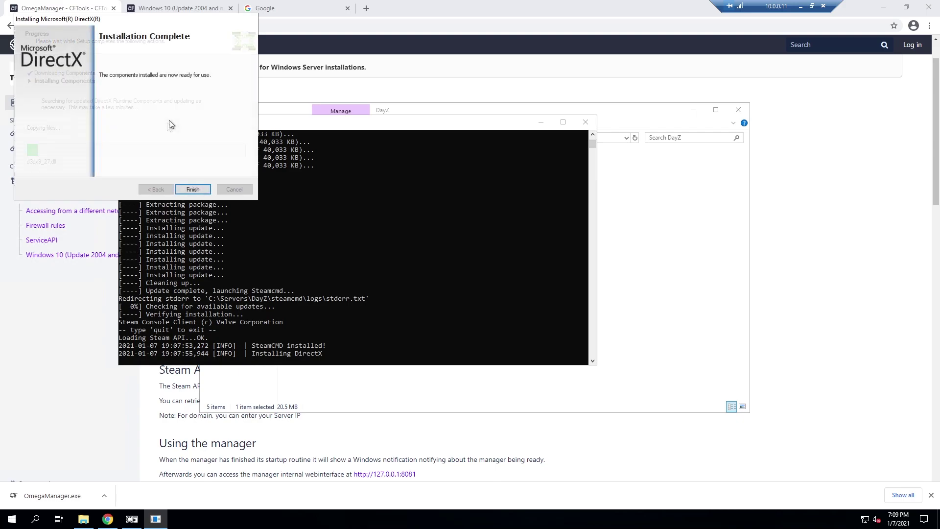
left_click(196, 190)
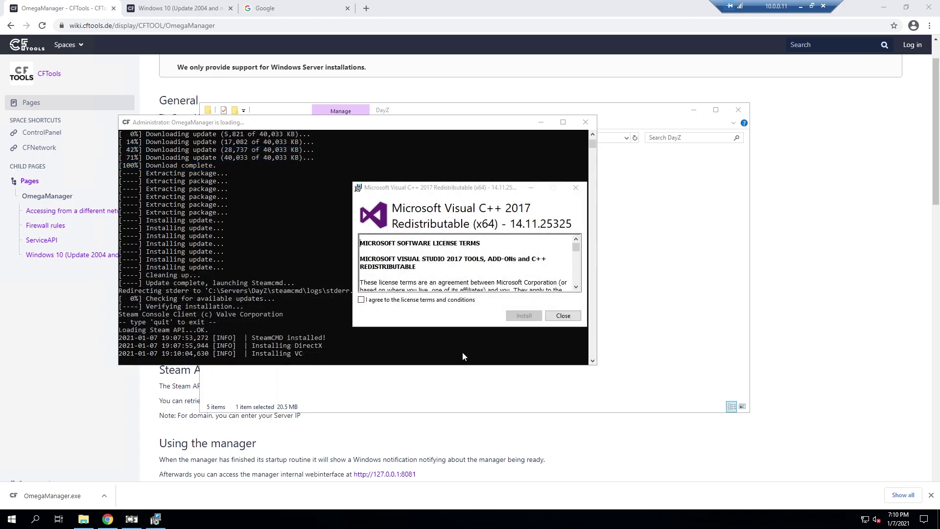
Accept the license terms and install the Visual C++ 2017 Redistributable (x64), then close setup.
left_click(461, 301)
left_click(524, 316)
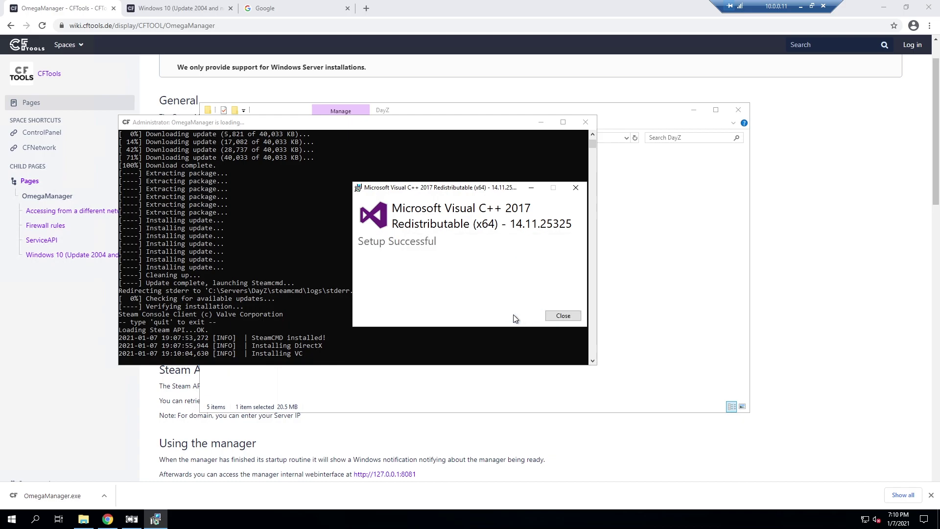
left_click(564, 317)
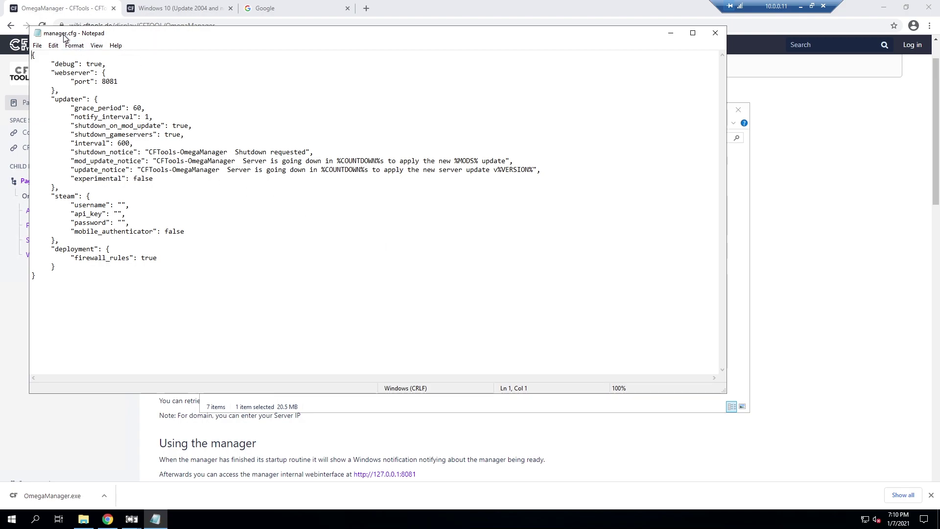
Move manager.cfg beside the wiki and enter the Steam username and password values.
left_click_drag(124, 34, 316, 131)
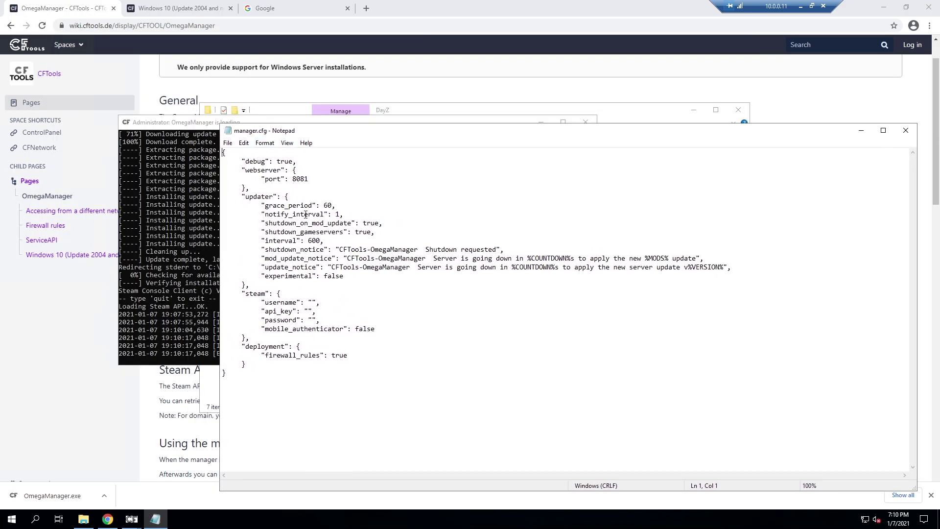
left_click(289, 303)
left_click(327, 320)
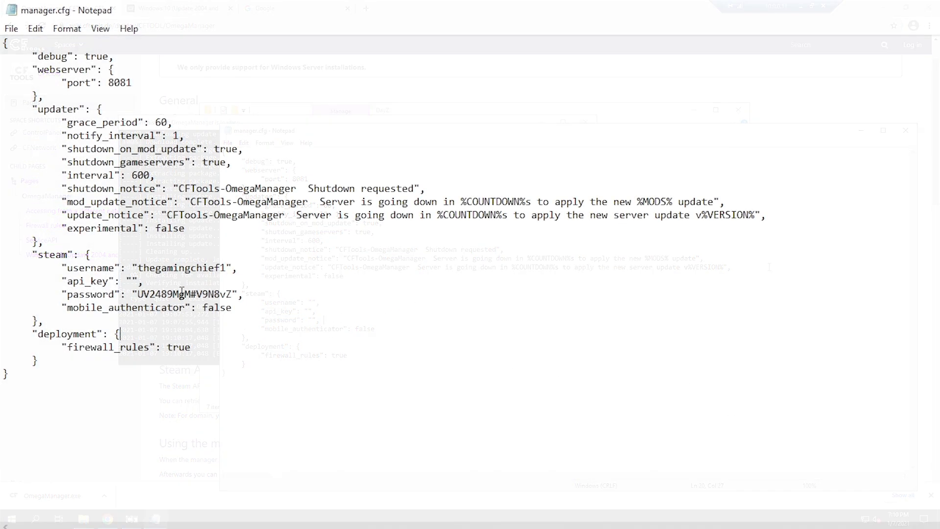
left_click(196, 267)
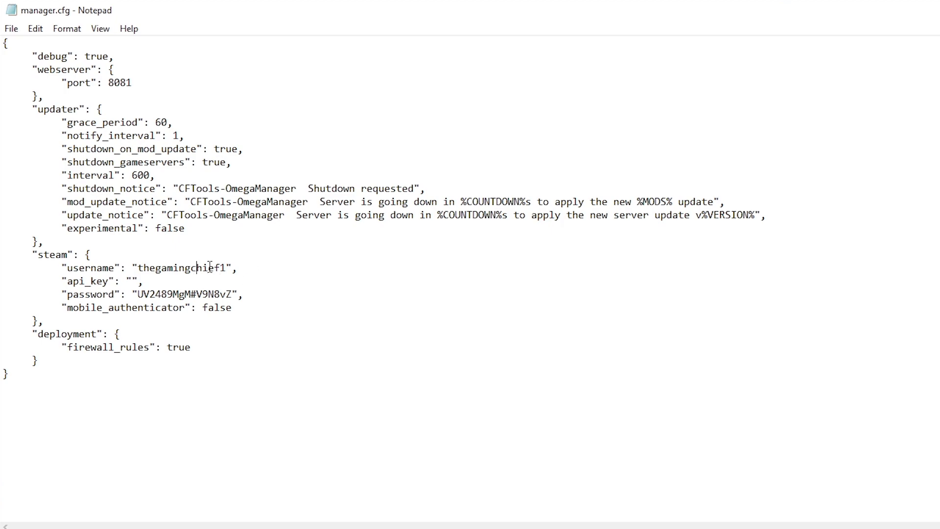
left_click(228, 267)
left_click_drag(234, 294, 138, 293)
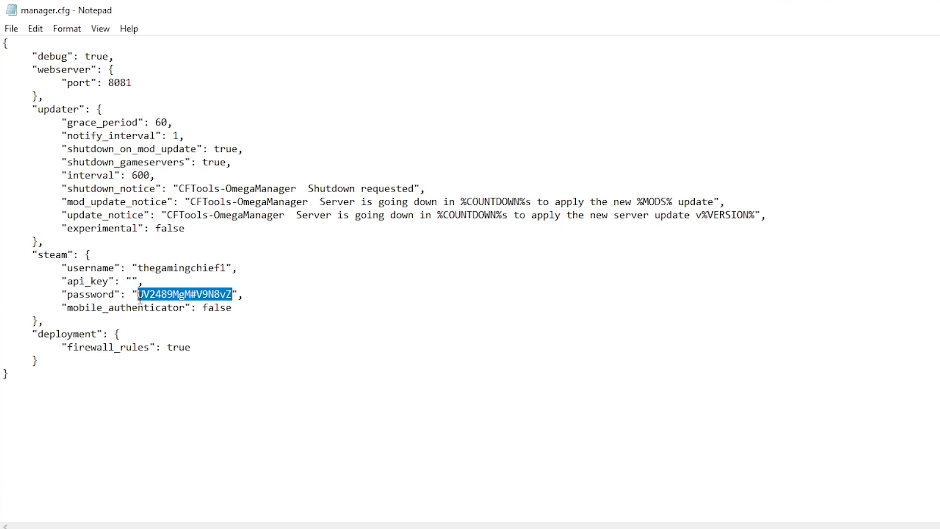
left_click(249, 294)
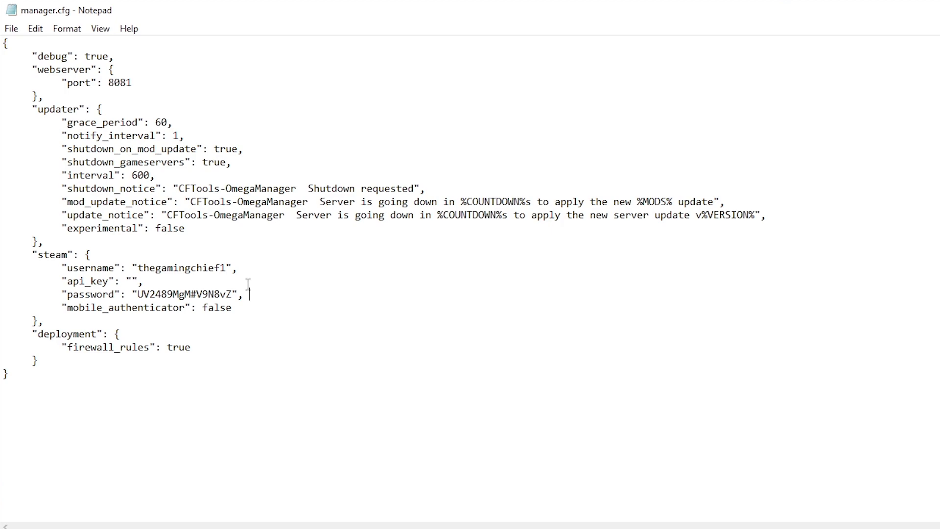
left_click(244, 268)
Check the api_key, password and mobile_authenticator lines, leaving the caret in the empty api_key quotes.
left_click(268, 282)
left_click(264, 296)
left_click(249, 307)
left_click(242, 307)
left_click(274, 292)
left_click(258, 311)
left_click(132, 281)
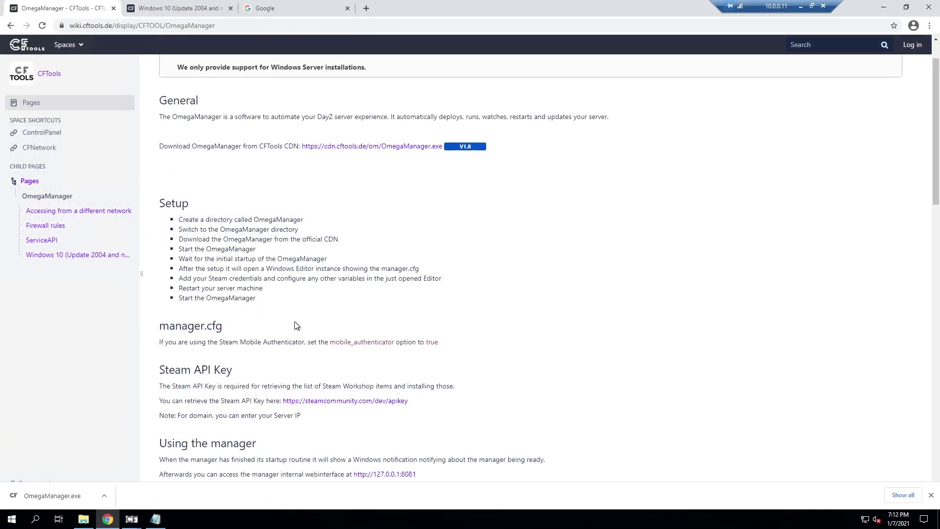
Open the wiki's Steam API key link in a new tab and sign in with the Steam account name.
middle_click(316, 405)
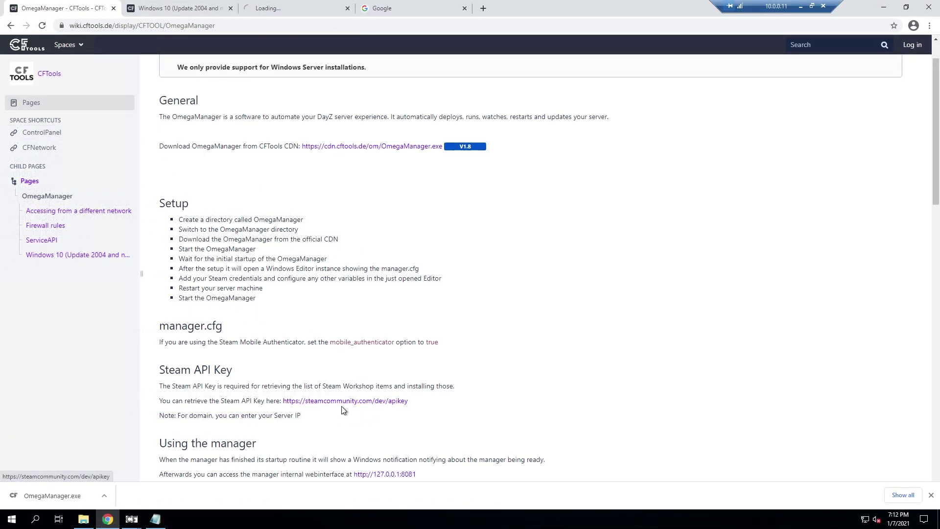
left_click(165, 6)
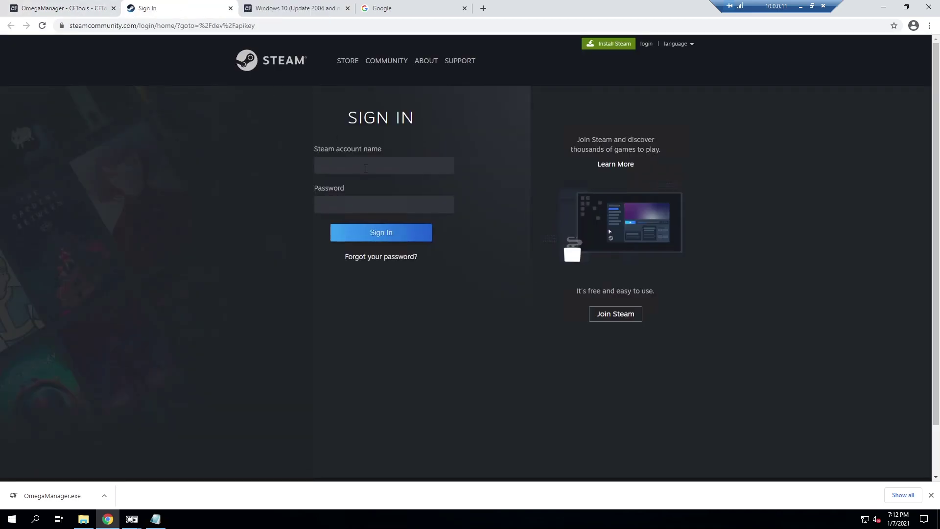
left_click(373, 165)
type("thegamingchief1")
key("Return")
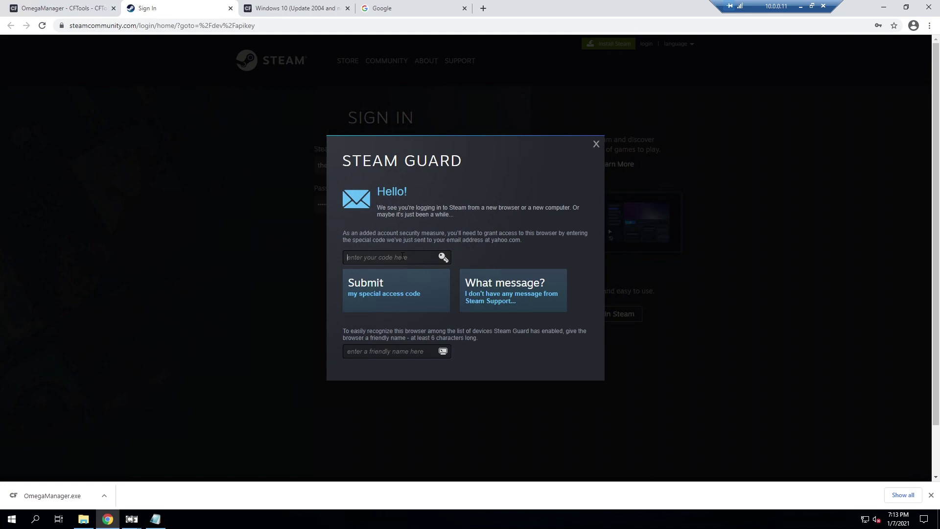
Paste the Steam Guard code, name the browser TGCGAMESERVERCHROME, submit, and proceed to the API key page.
left_click(379, 349)
type("TGCGAMESERVERCHROME")
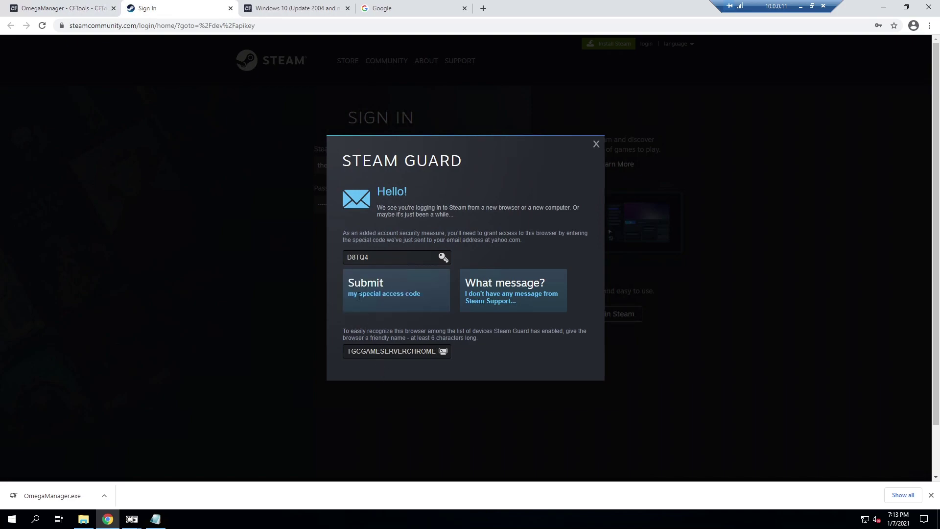
left_click(407, 290)
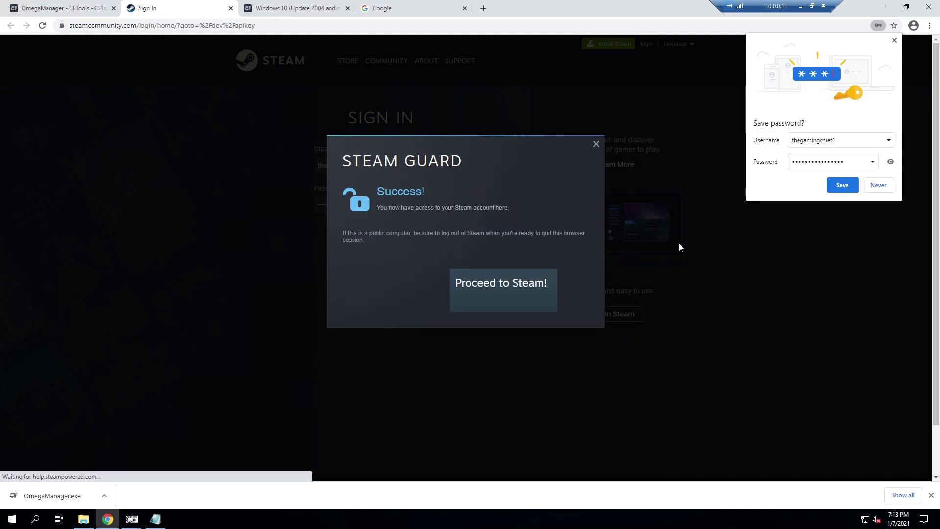
left_click(894, 41)
left_click(525, 288)
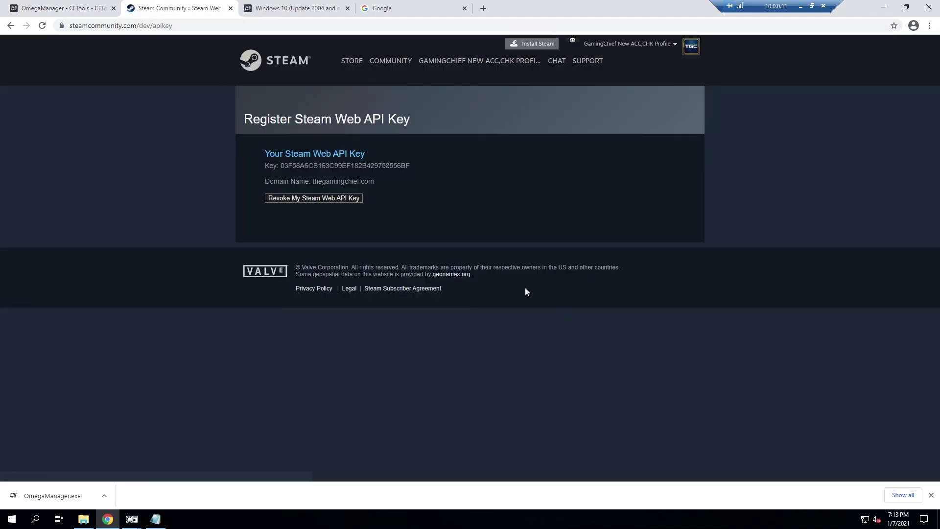
Revoke the existing Steam Web API key.
double_click(306, 166)
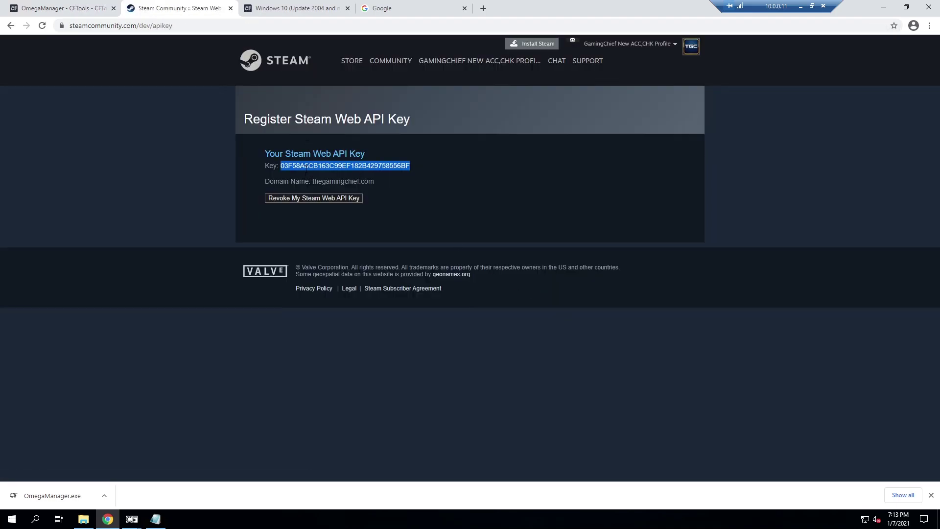
left_click(316, 198)
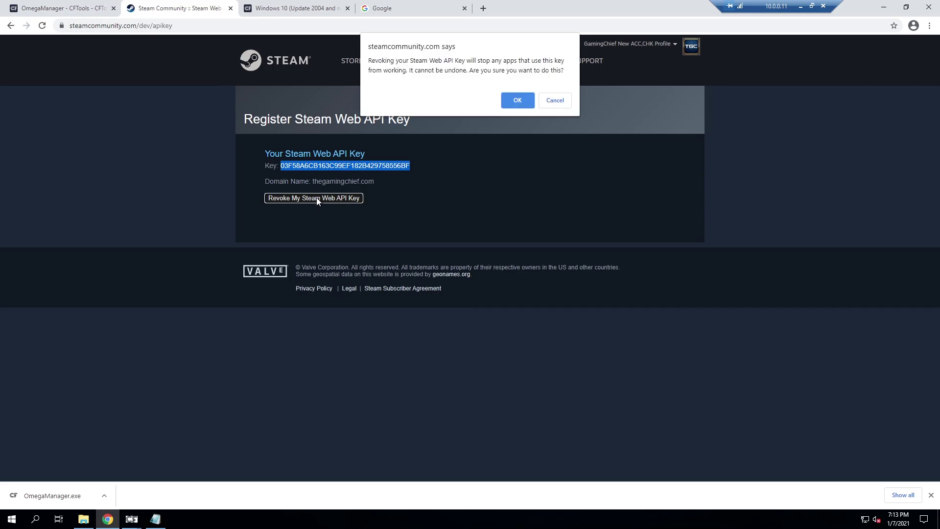
left_click(513, 95)
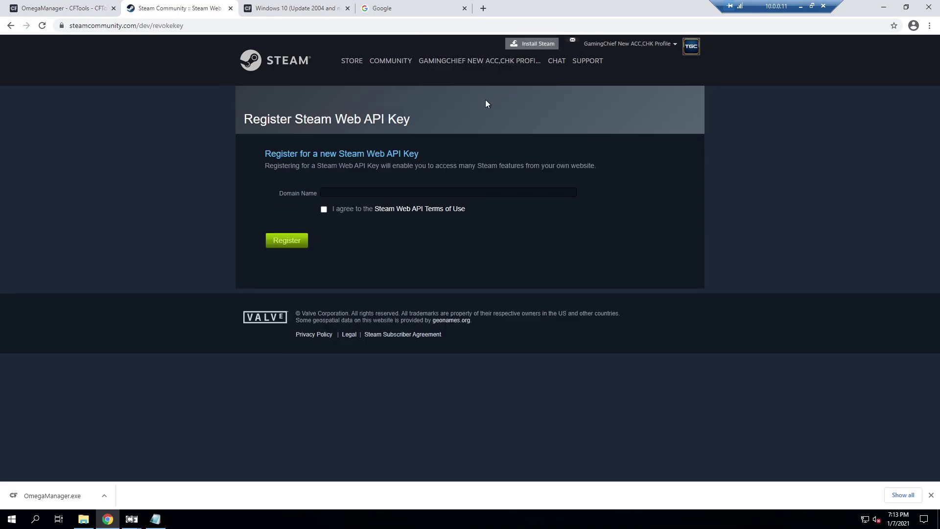
Register a new Steam Web API key for the domain thegamingchief.com, accepting the terms.
left_click(350, 196)
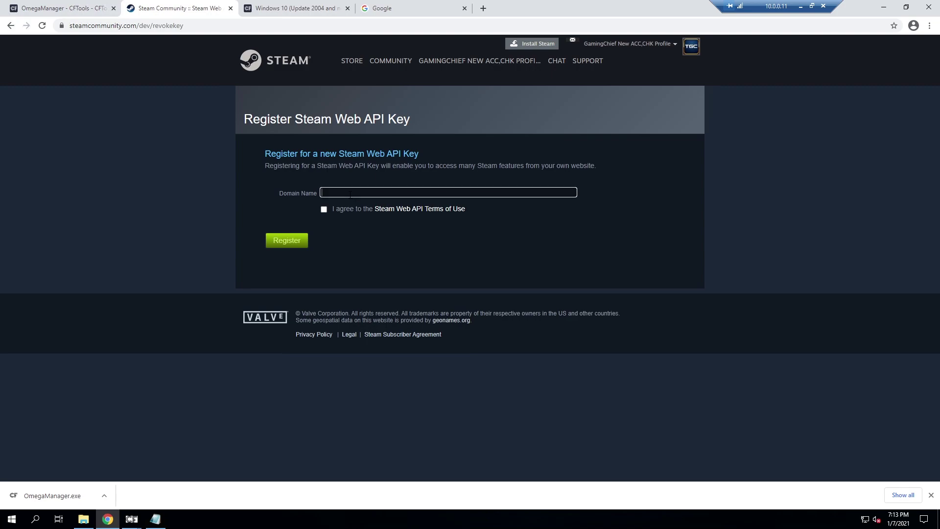
type("thegamingchief.com")
left_click(324, 210)
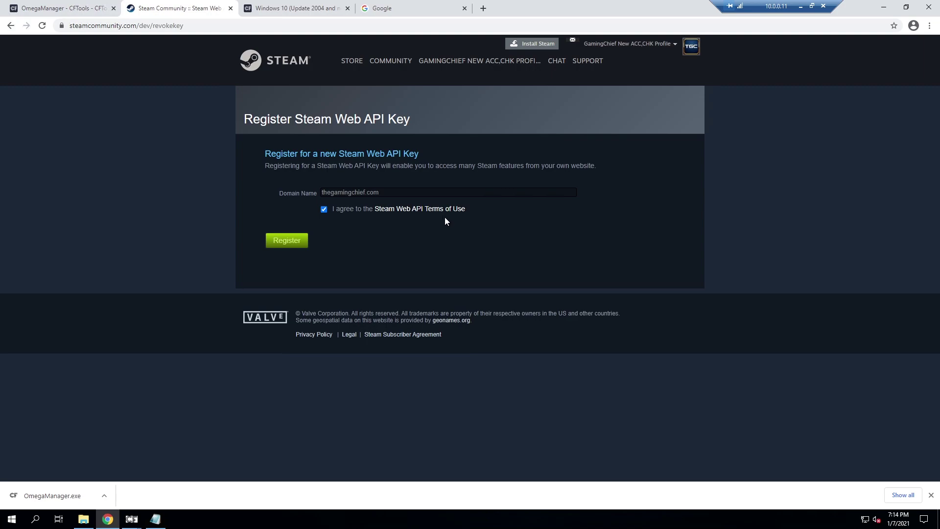
left_click(405, 195)
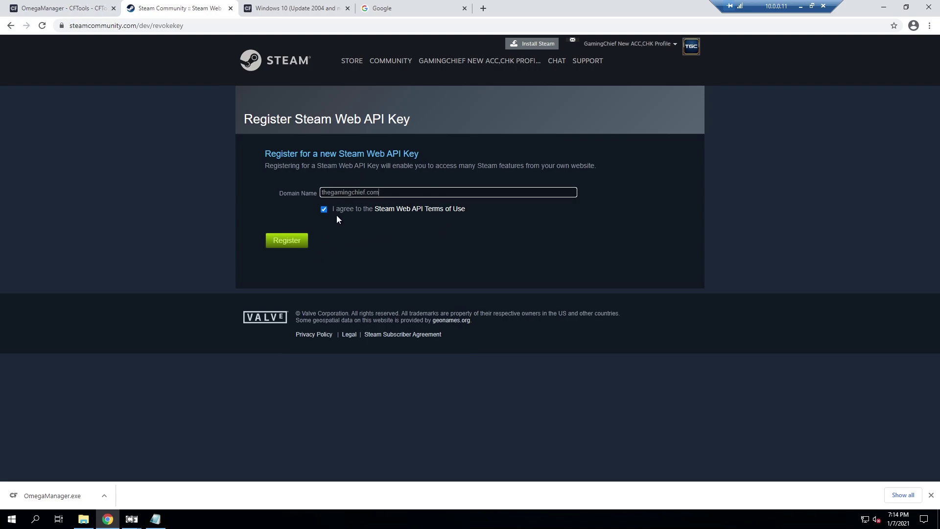
left_click(290, 245)
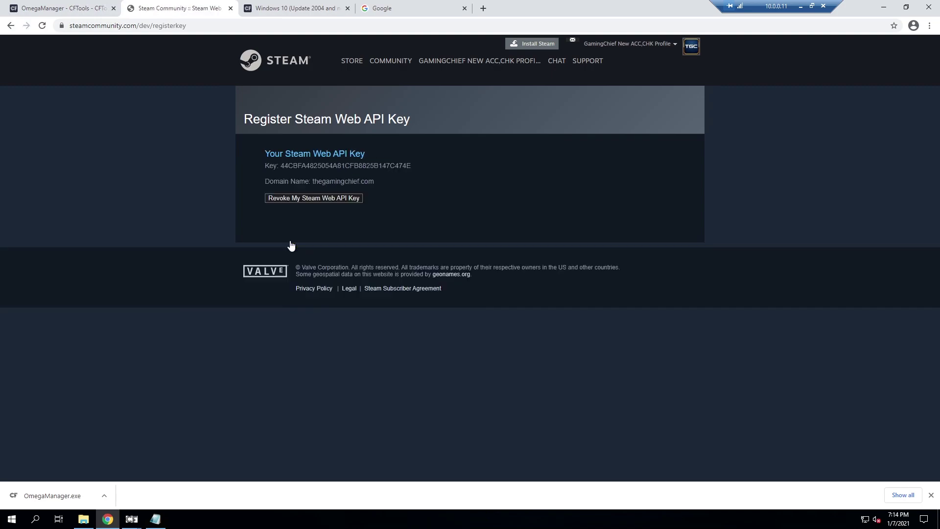
Copy the newly registered API key.
double_click(319, 164)
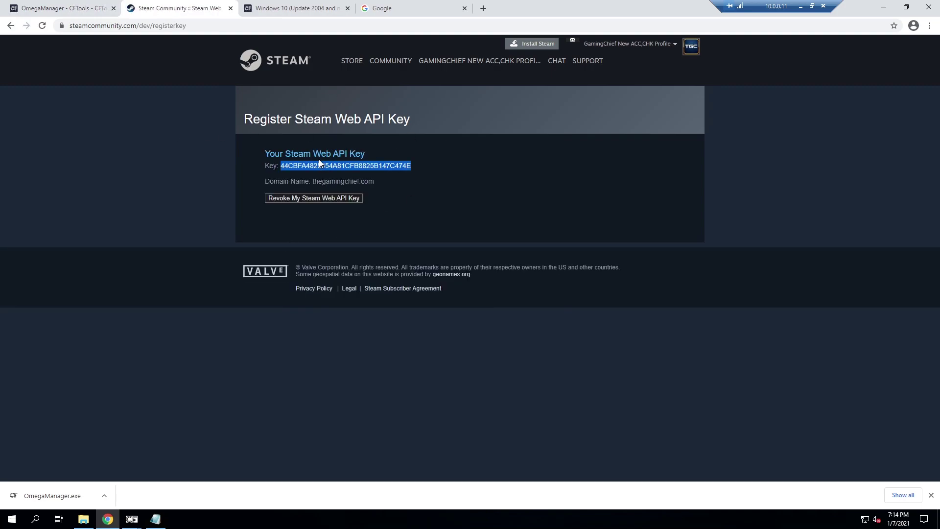
right_click(320, 165)
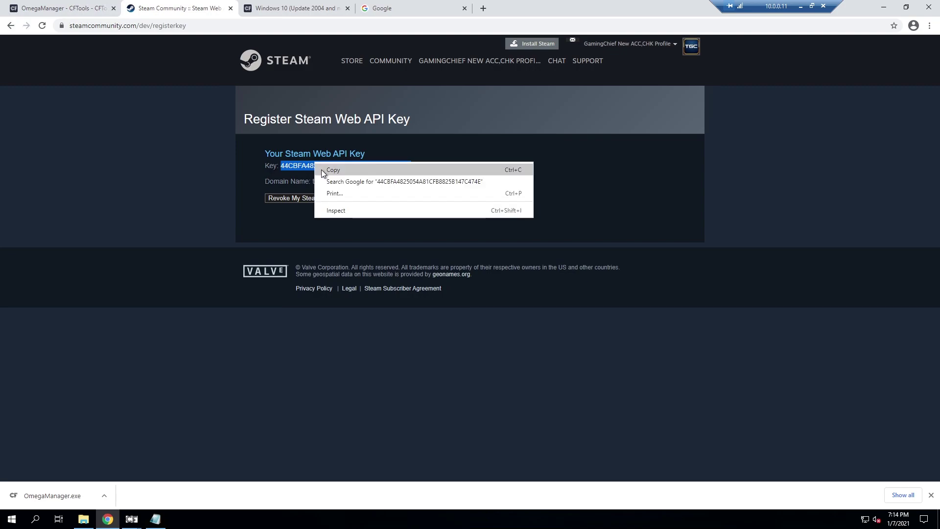
left_click(334, 170)
Paste the new API key into manager.cfg's api_key and delete the stray space after grace_period's 60.
left_click(155, 519)
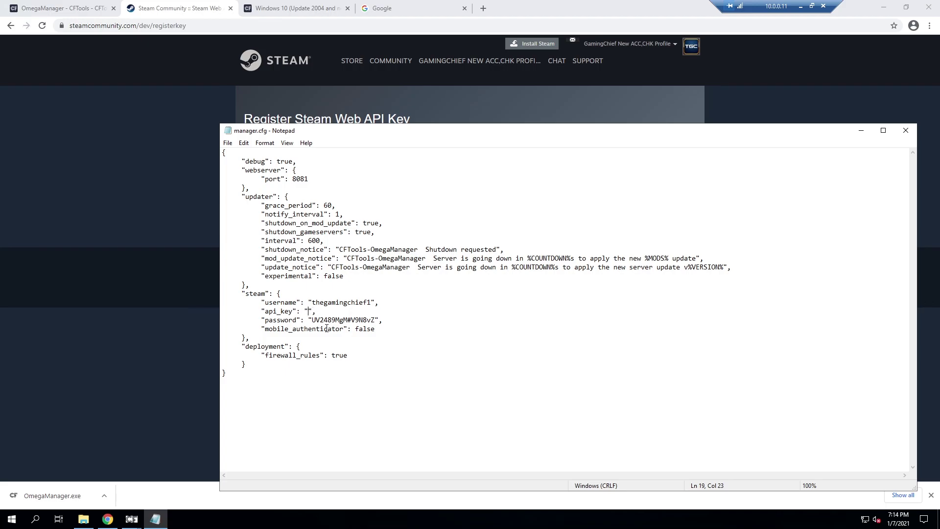
key("ctrl+v")
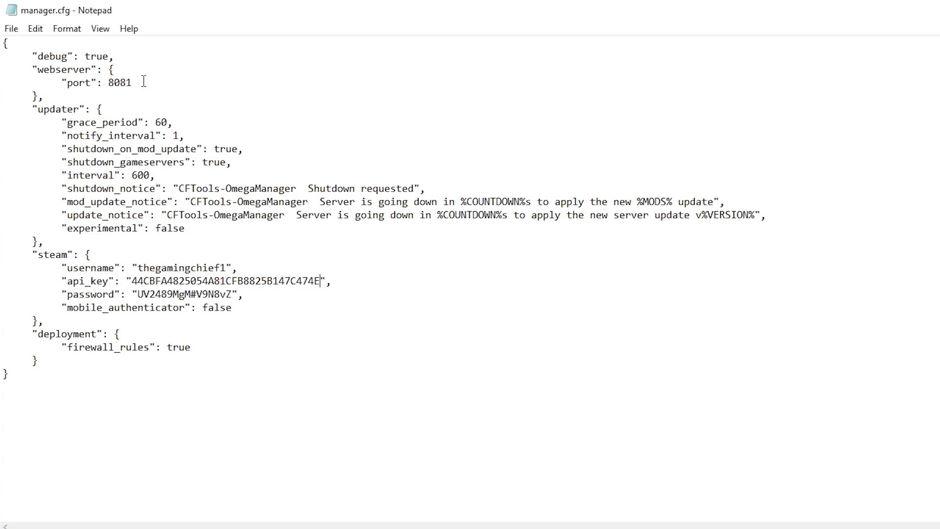
left_click(143, 82)
left_click(171, 139)
left_click(189, 119)
key("BackSpace")
Review the updater settings: notify_interval 1, grace_period, shutdown options and the 600 check interval.
left_click(206, 134)
left_click(120, 135)
left_click(181, 135)
left_click(196, 136)
left_click_drag(261, 201, 460, 205)
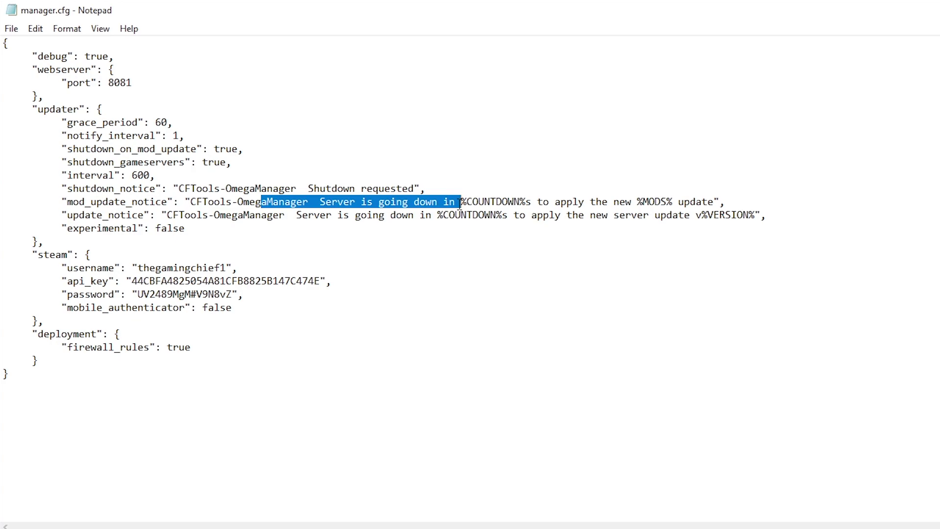
double_click(176, 131)
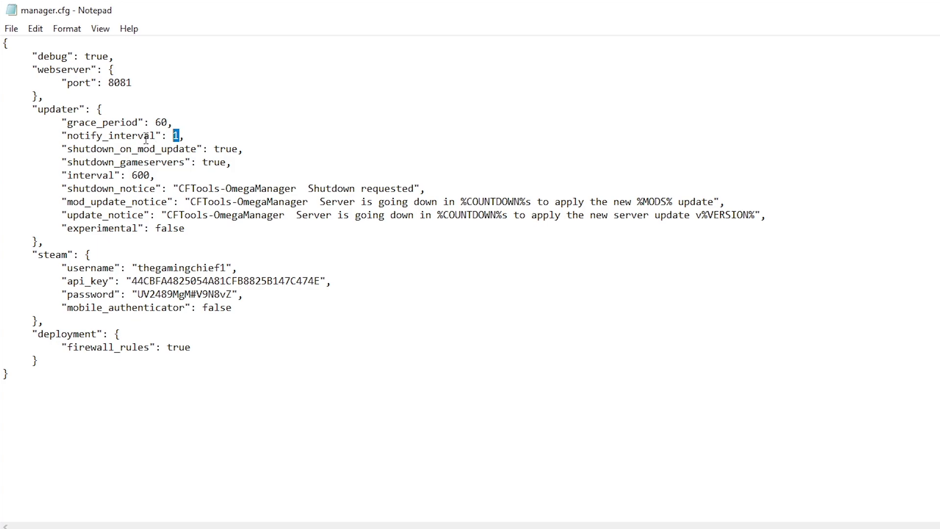
left_click(166, 123)
left_click(272, 141)
left_click(262, 151)
left_click(242, 162)
left_click(182, 174)
Review the shutdown_notice, mod_update_notice and update_notice messages, including the %COUNTDOWN% placeholder.
left_click(440, 188)
left_click(161, 188)
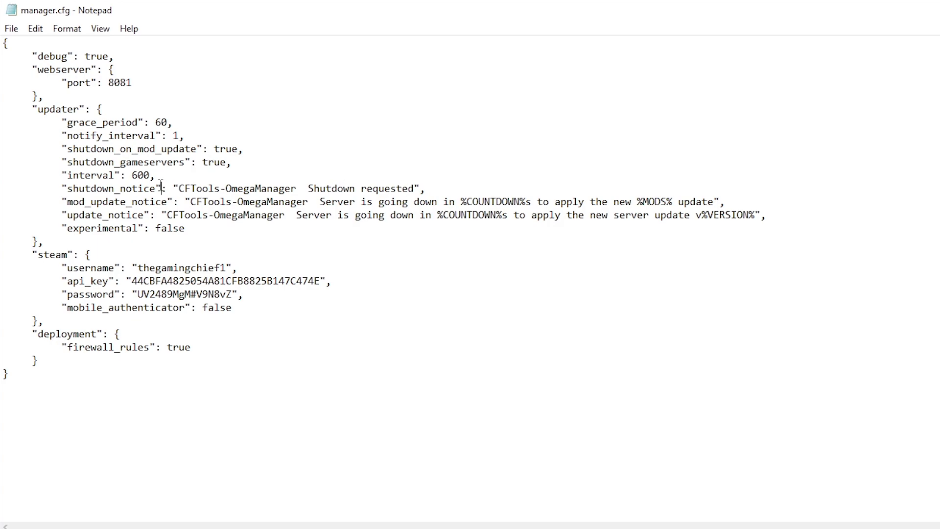
left_click(65, 186)
left_click(170, 201)
left_click(443, 201)
key("Right")
key("Right")
key("Right")
key("Right")
key("Right")
key("Right")
key("Right")
key("Right")
key("Right")
key("Right")
left_click(209, 206)
left_click(163, 212)
left_click(639, 218)
left_click(770, 211)
Check experimental and firewall_rules true, then save manager.cfg.
left_click(197, 228)
left_click(103, 346)
left_click(230, 344)
left_click(11, 29)
Save and close manager.cfg, then dismiss the OmegaManager config notice.
left_click(32, 77)
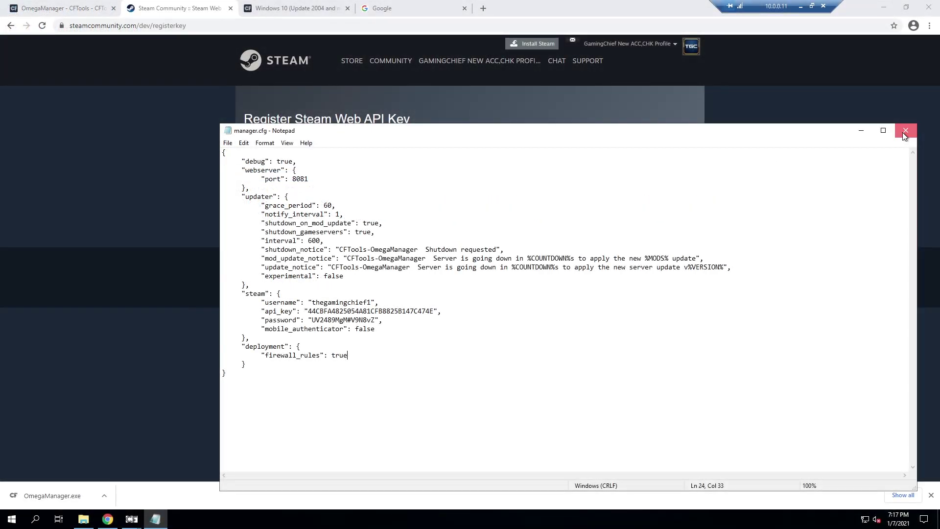
left_click(906, 130)
mouse_move(131, 518)
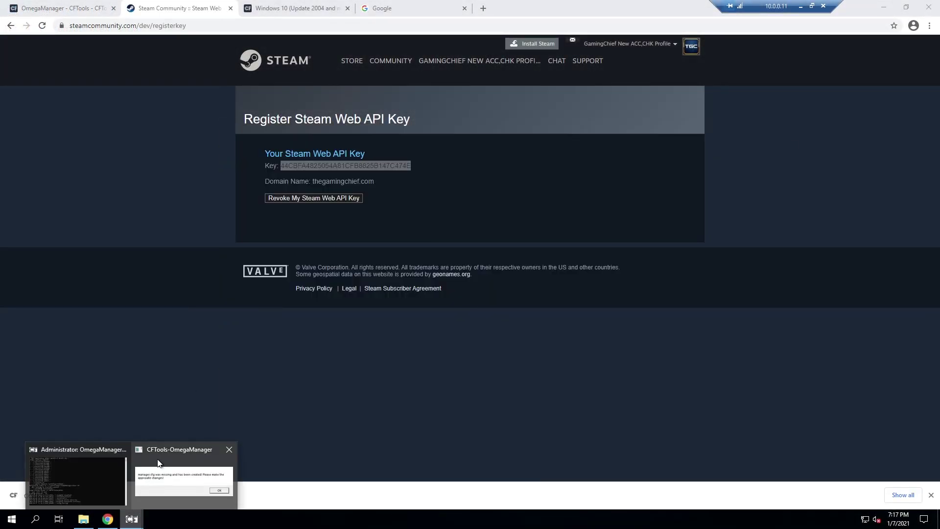
left_click(159, 463)
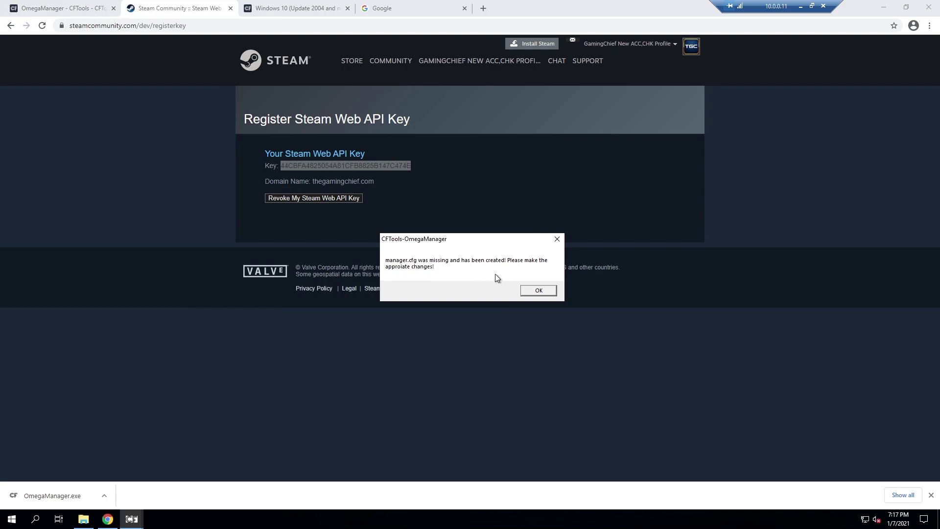
left_click(538, 290)
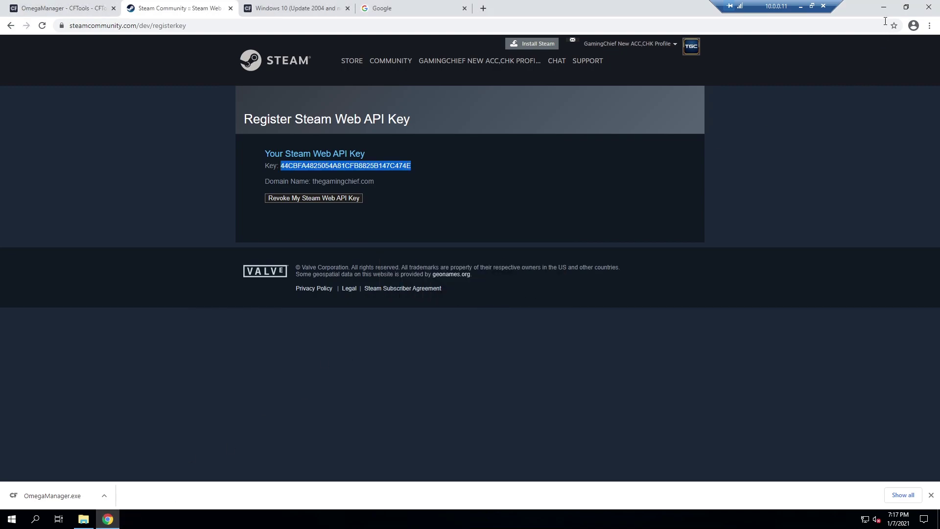
Launch OmegaManager.exe from the DayZ folder as Administrator.
left_click(884, 7)
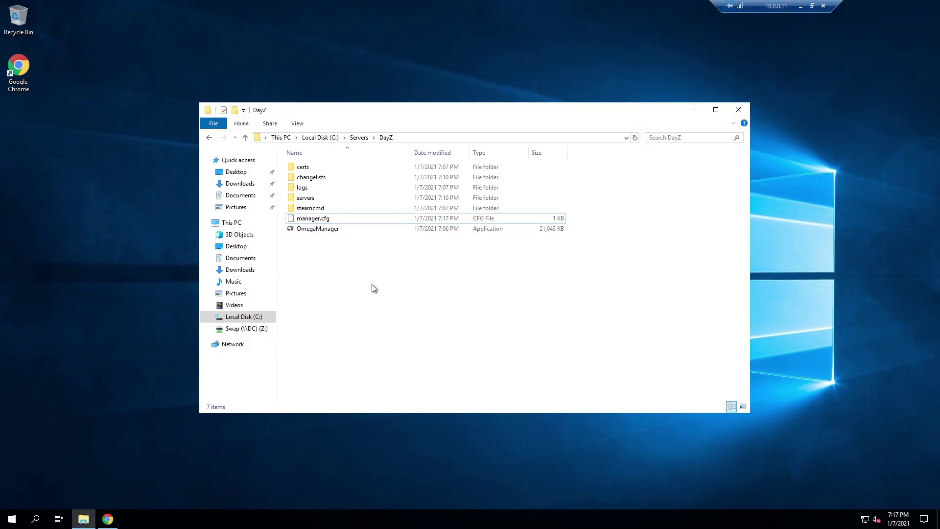
double_click(343, 230)
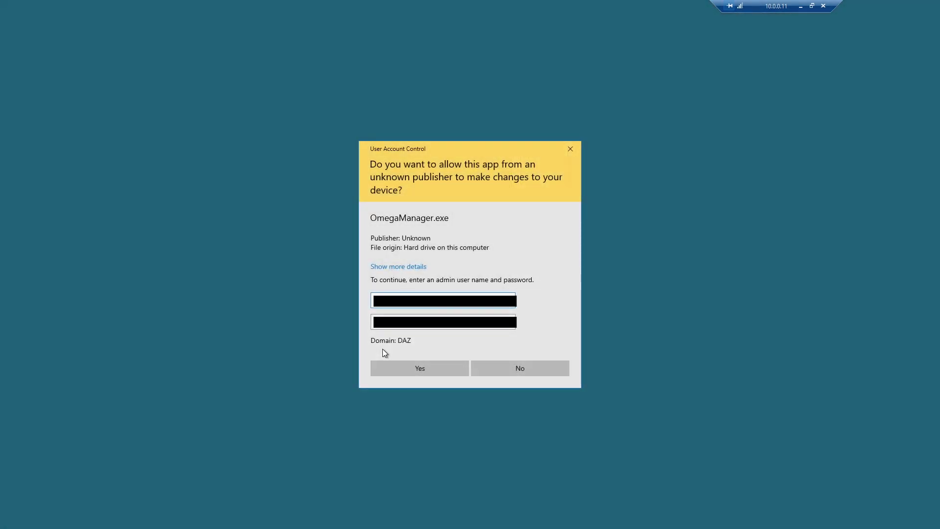
key("Return")
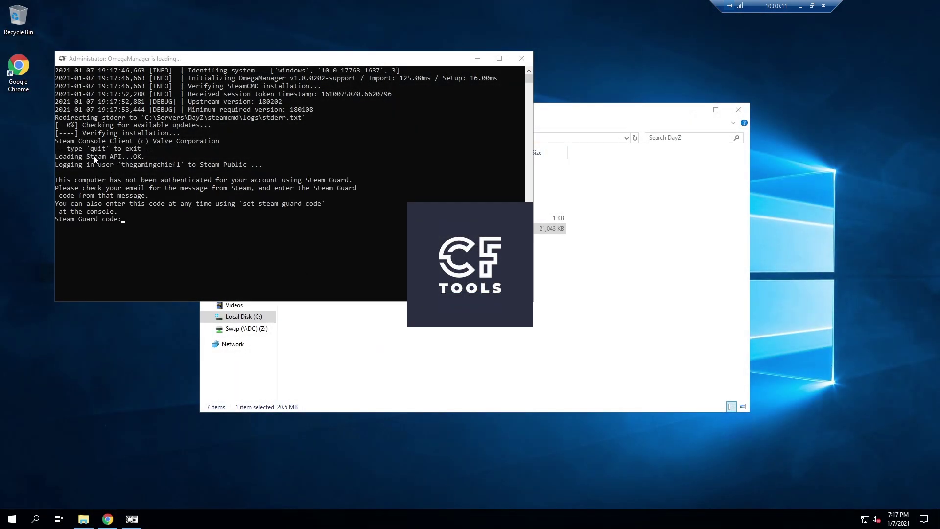
Paste the Steam Guard code into the OmegaManager console and allow Steam through the firewall.
left_click(144, 245)
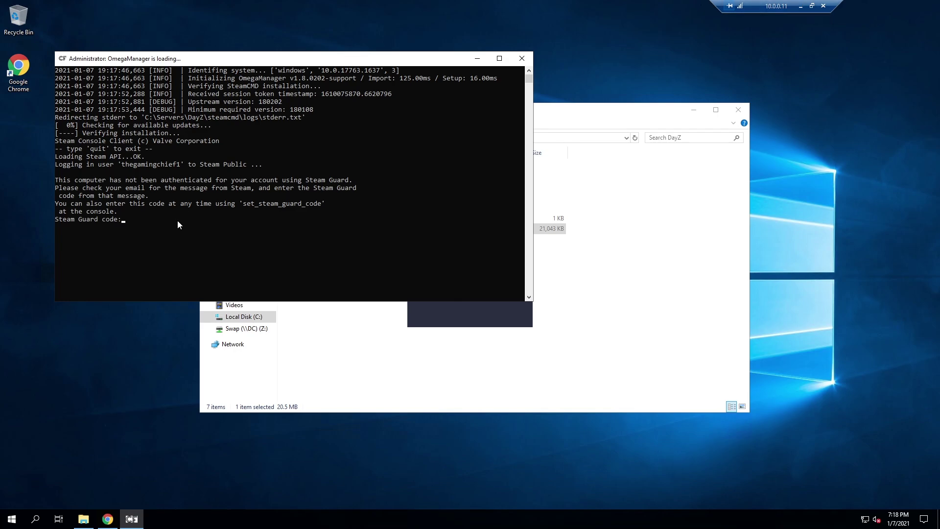
left_click(63, 63)
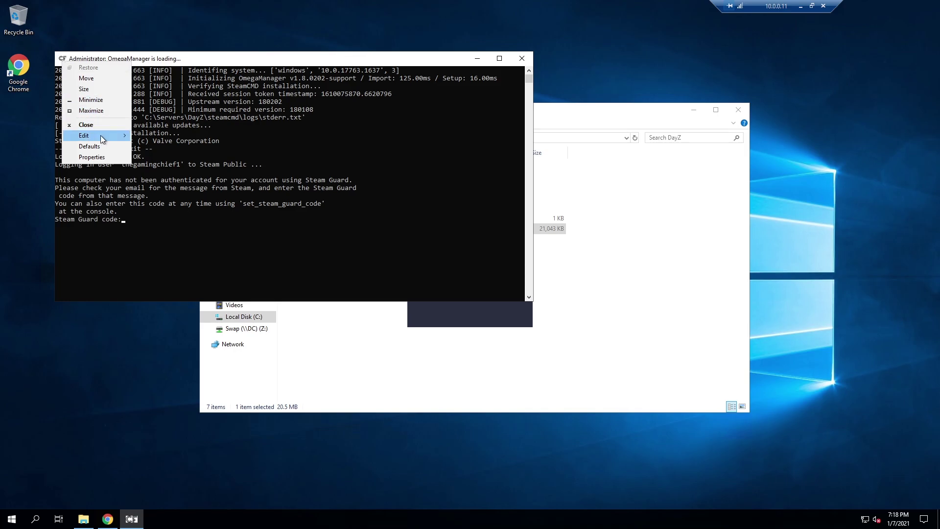
mouse_move(101, 135)
left_click(156, 157)
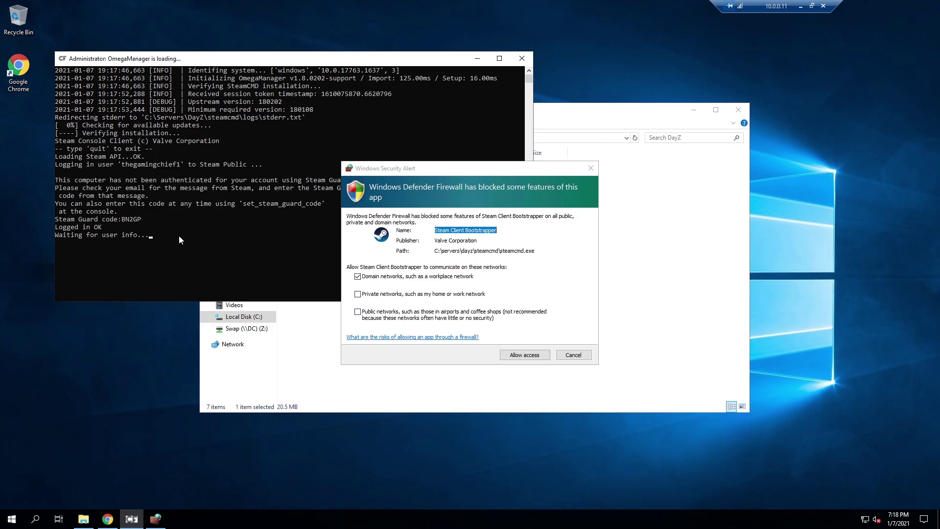
left_click(477, 167)
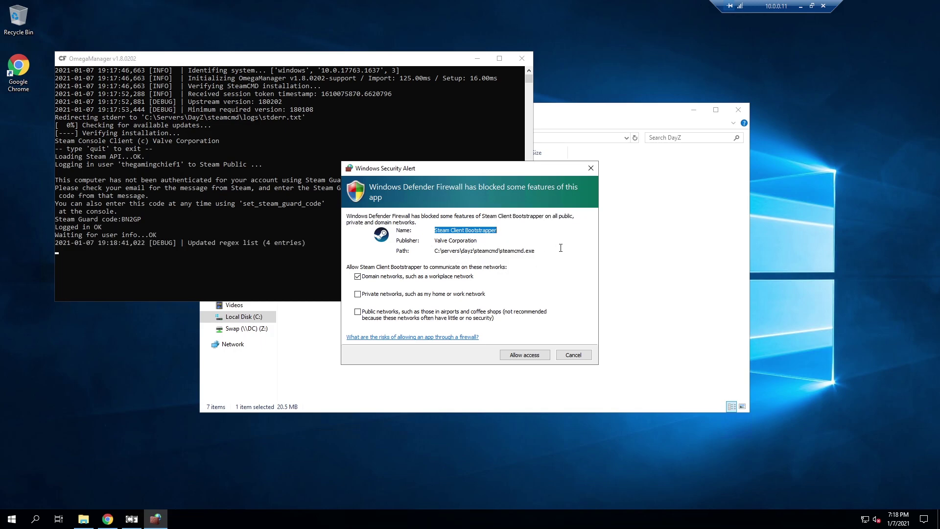
left_click(522, 356)
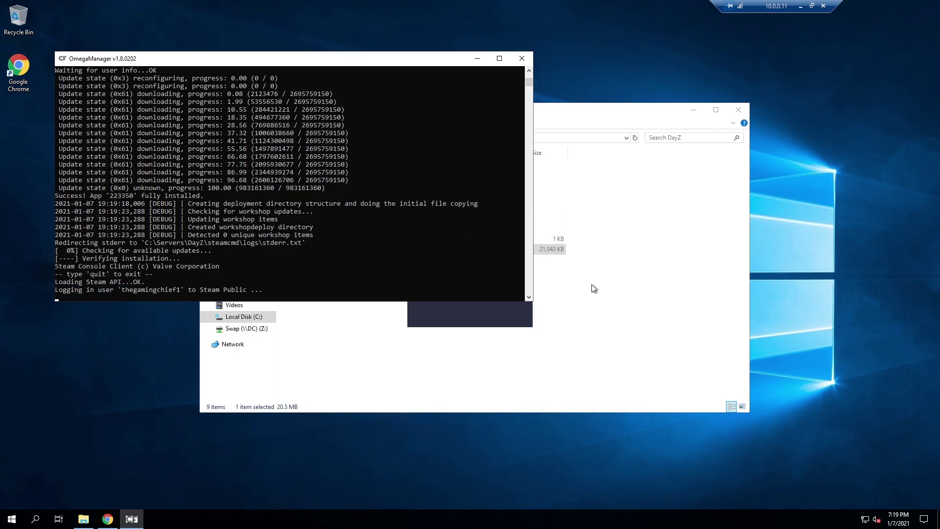
left_click(626, 286)
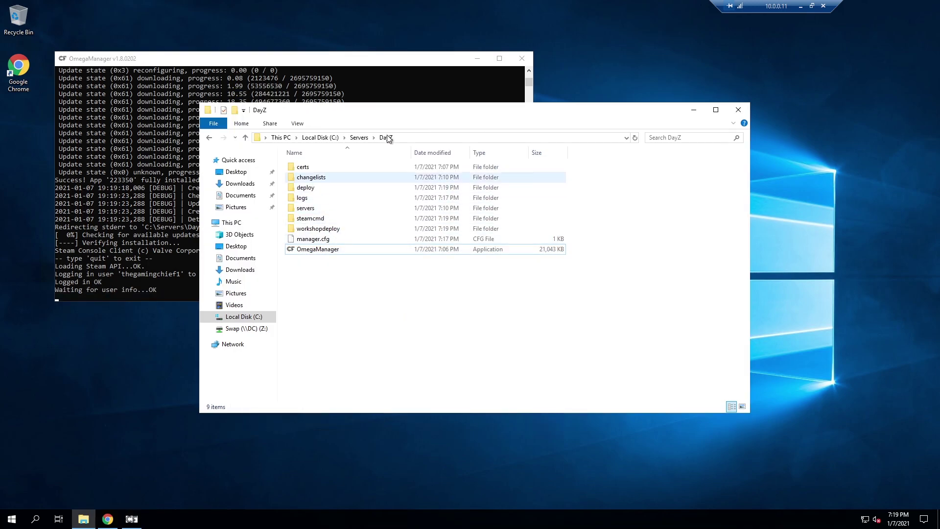
left_click_drag(418, 111, 631, 152)
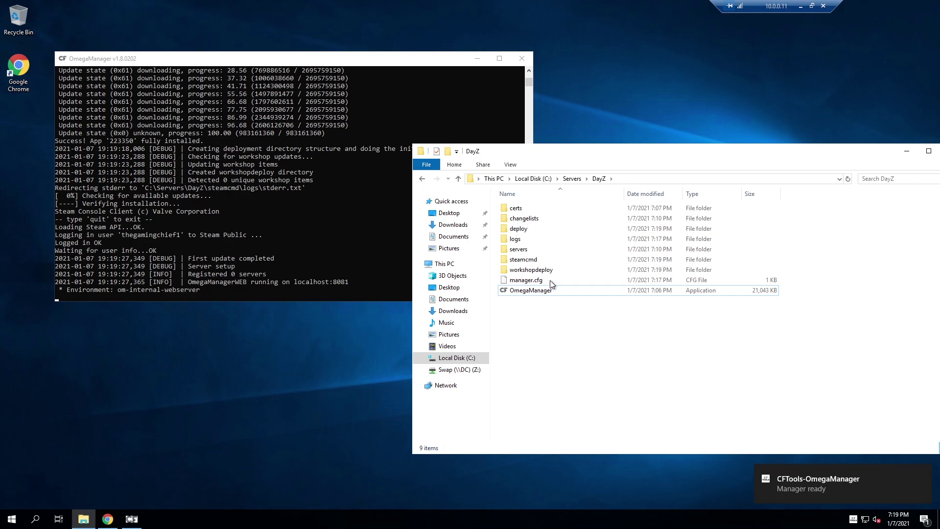
double_click(539, 249)
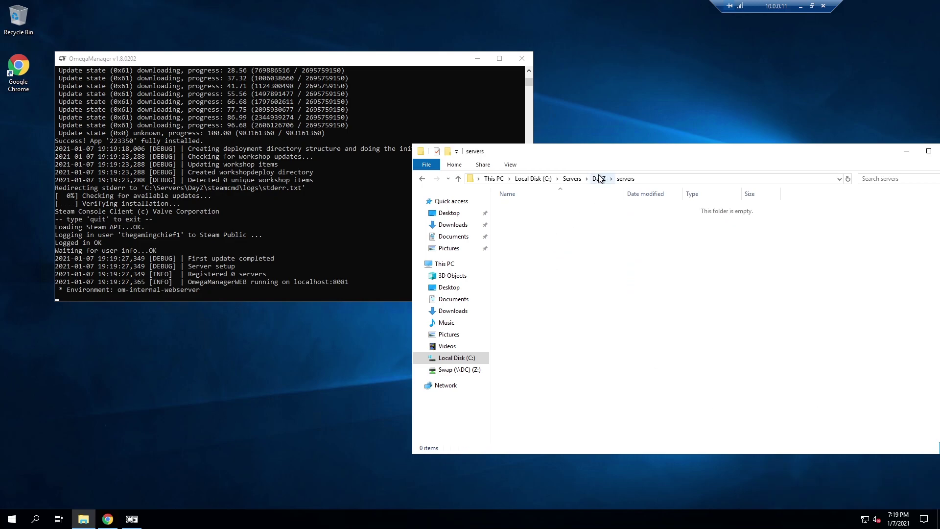
left_click(599, 179)
double_click(534, 228)
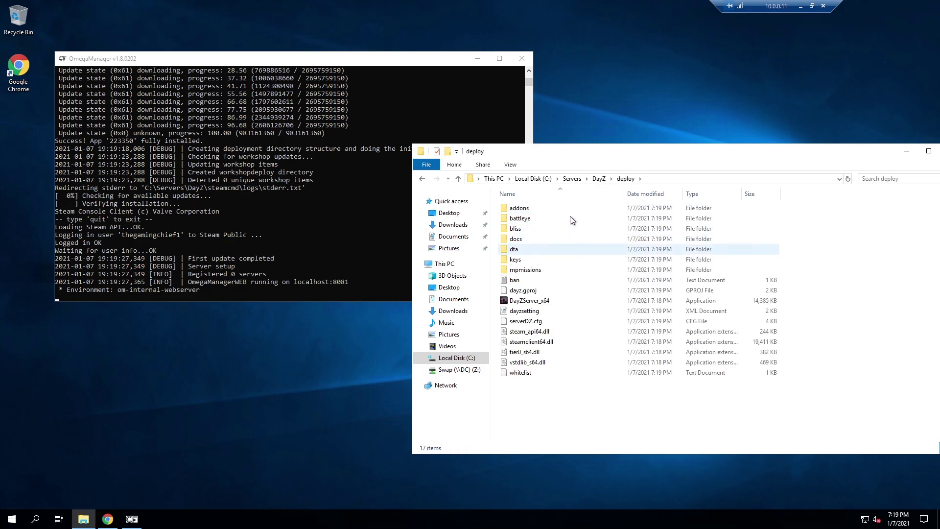
left_click(605, 182)
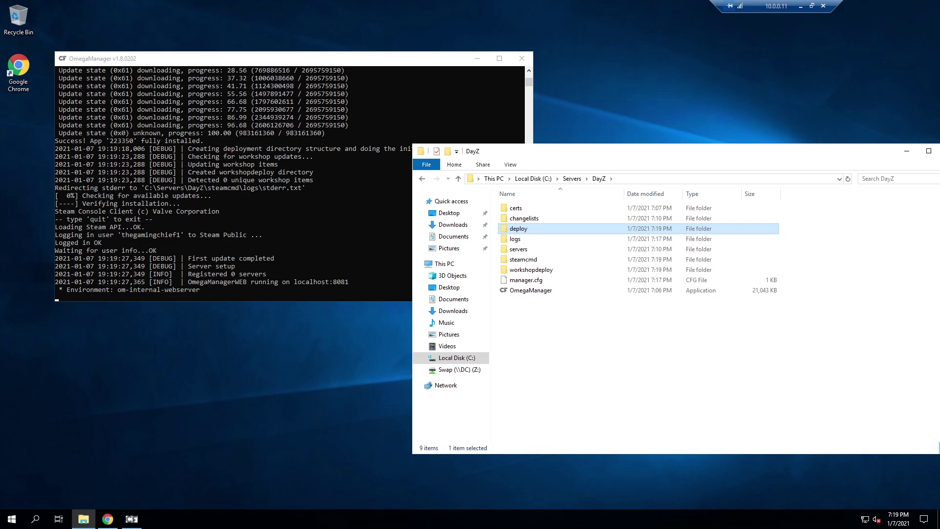
Load localhost:8081 in a new Chrome tab to reach the OmegaManager dashboard.
left_click(108, 520)
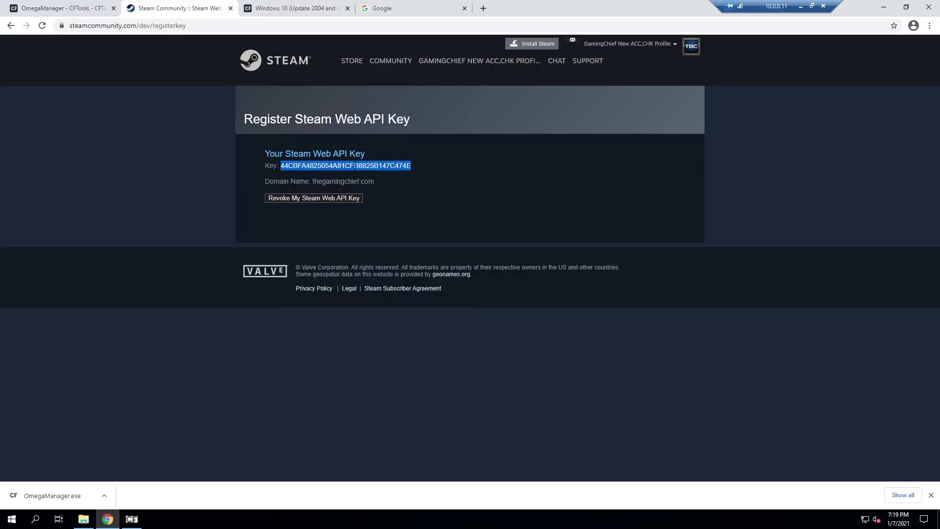
key("ctrl+t")
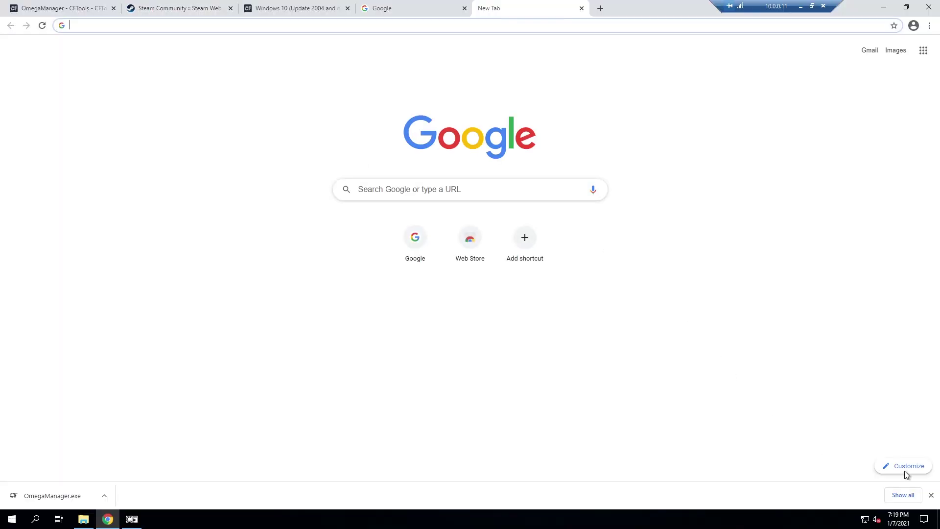
left_click(931, 495)
type("l")
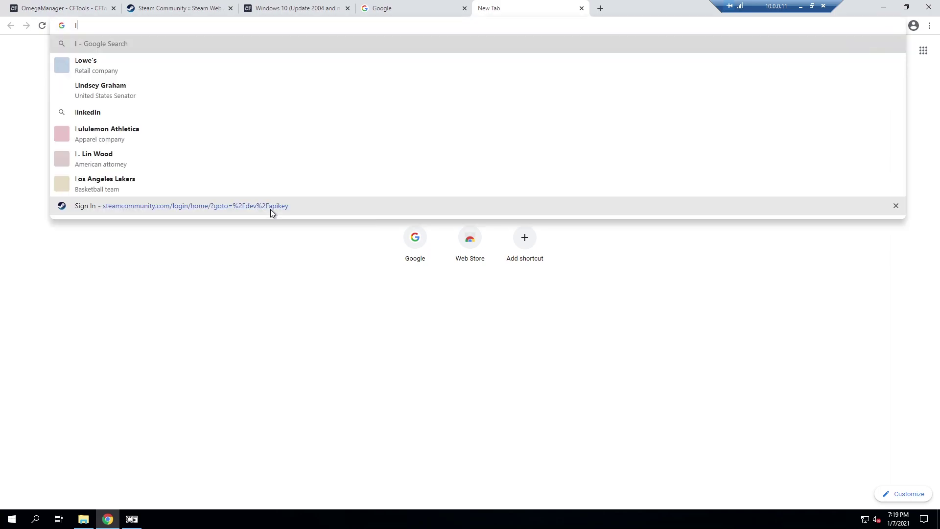
type("ocalhost:")
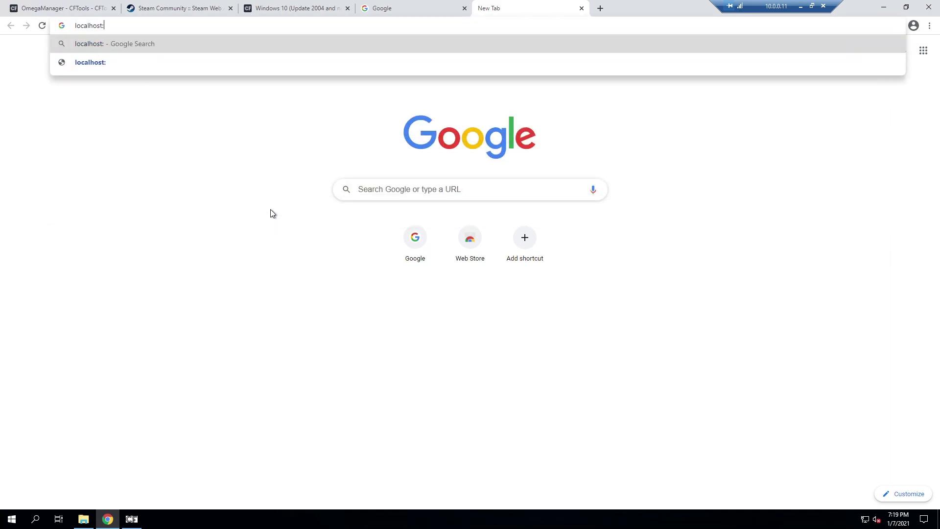
type("8081")
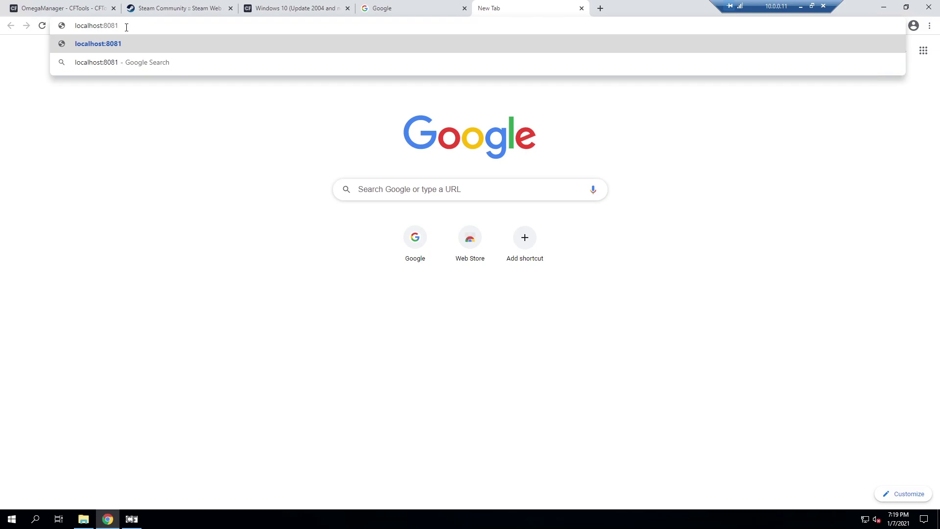
key("Return")
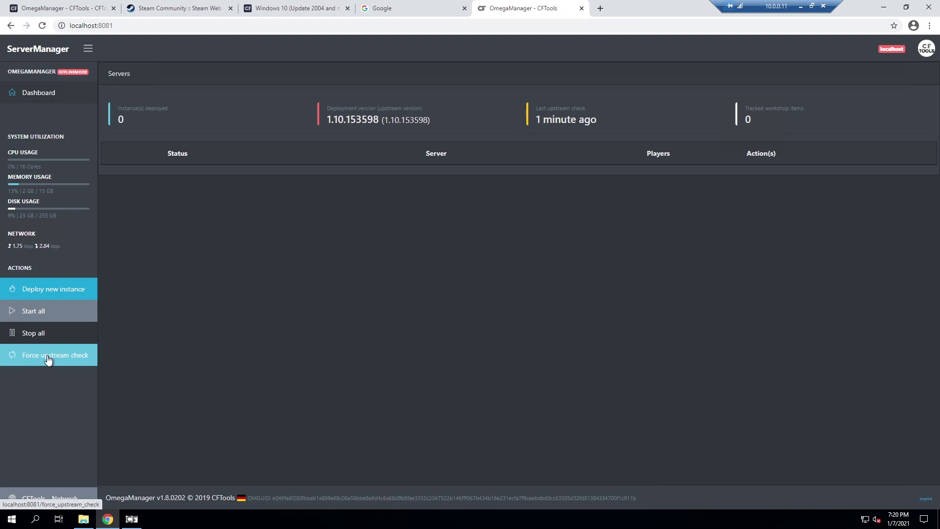
Set up a new instance with ID 0, game port 2302 and query port 27016.
left_click(68, 292)
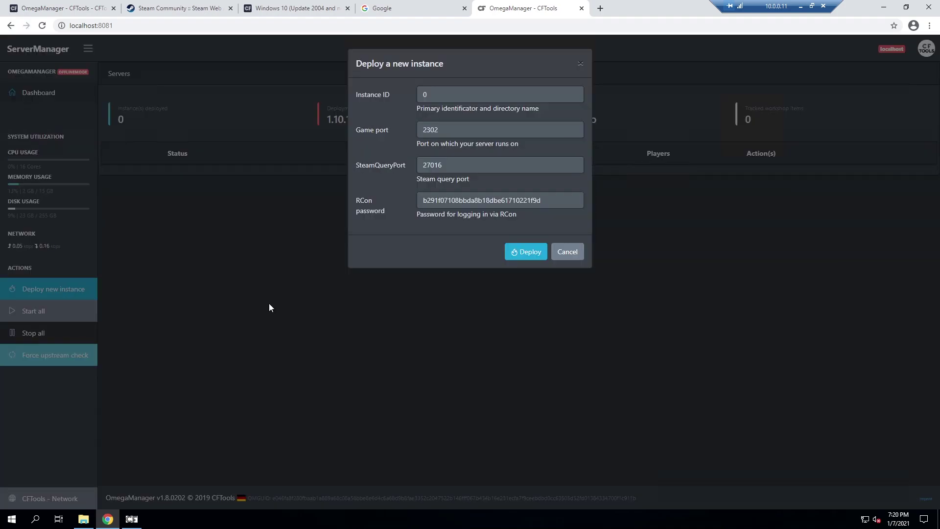
left_click(473, 98)
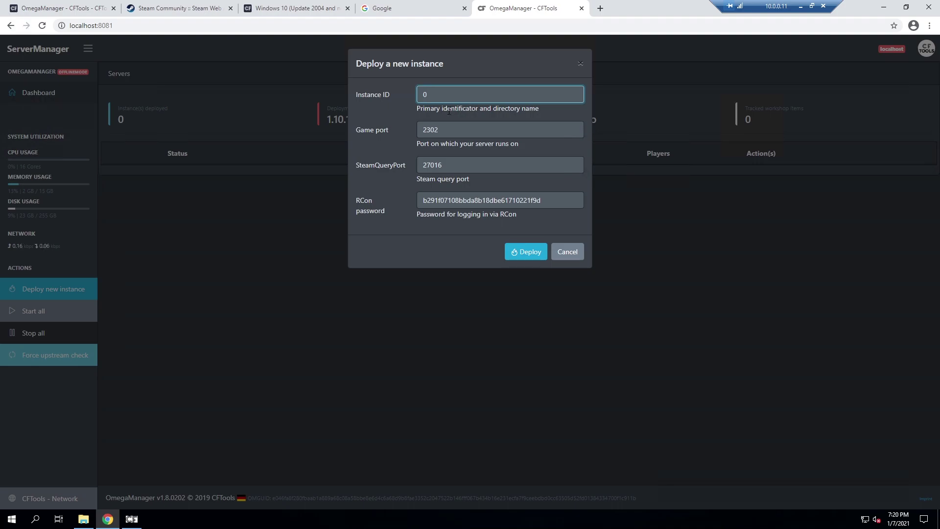
double_click(436, 97)
type("Test")
double_click(438, 98)
type("0")
left_click(461, 126)
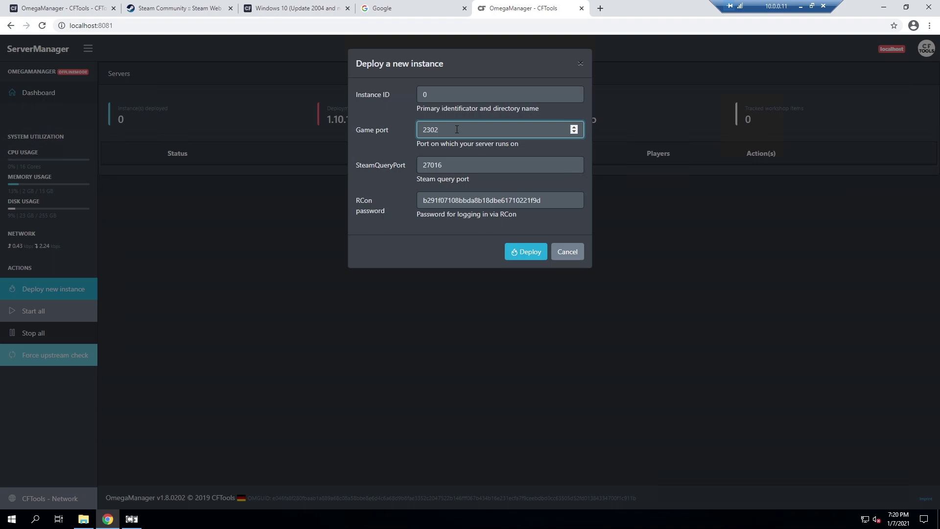
left_click(475, 162)
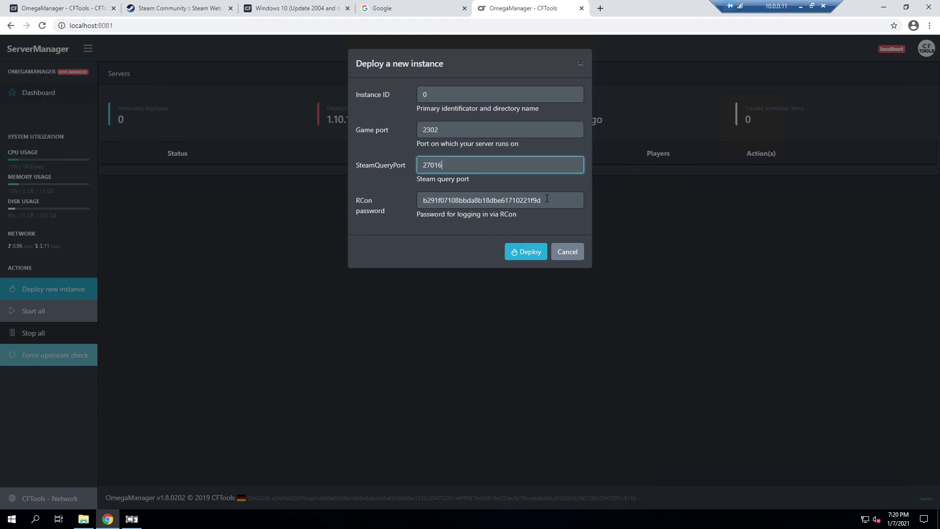
left_click(577, 201)
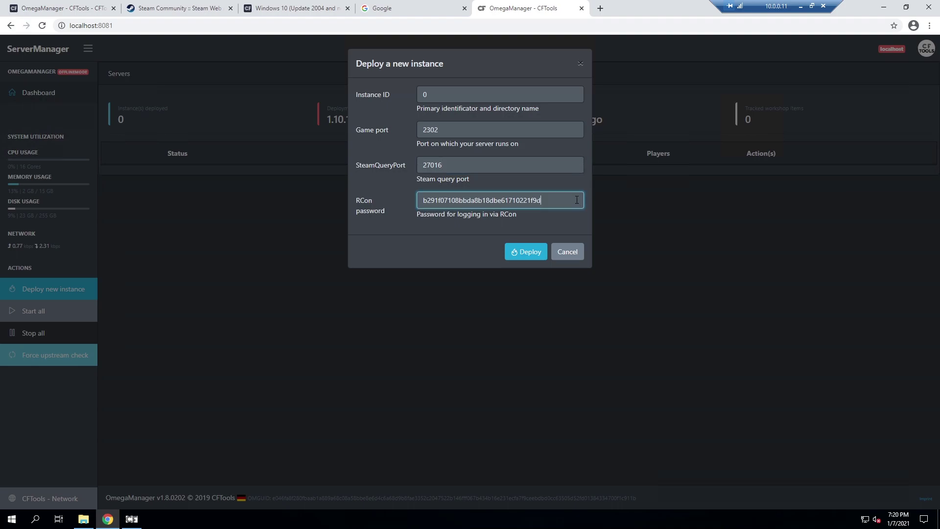
Deploy and confirm the new instance, then reposition the server console window.
left_click(523, 255)
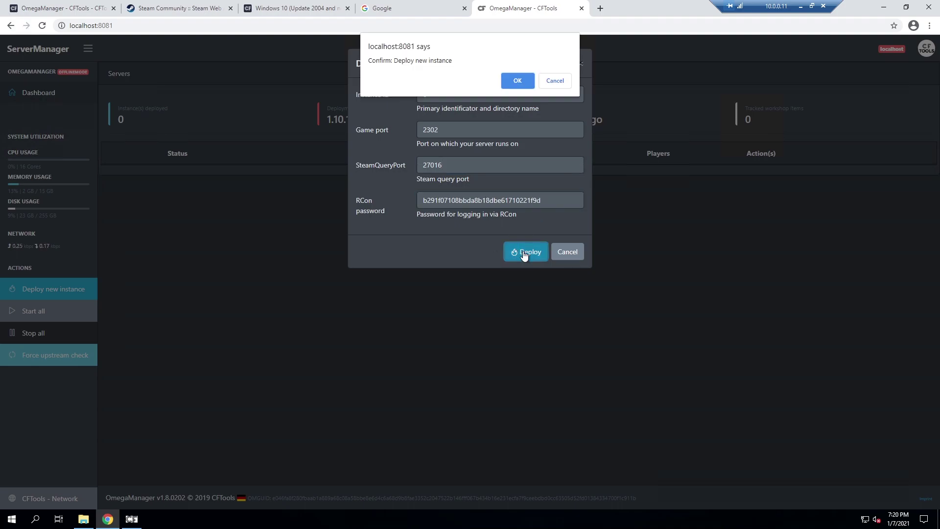
left_click(514, 78)
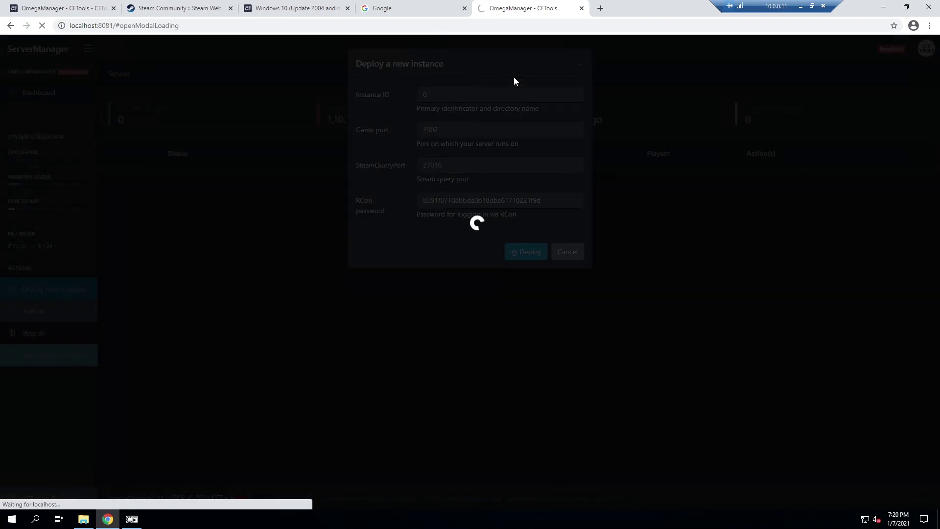
left_click(130, 520)
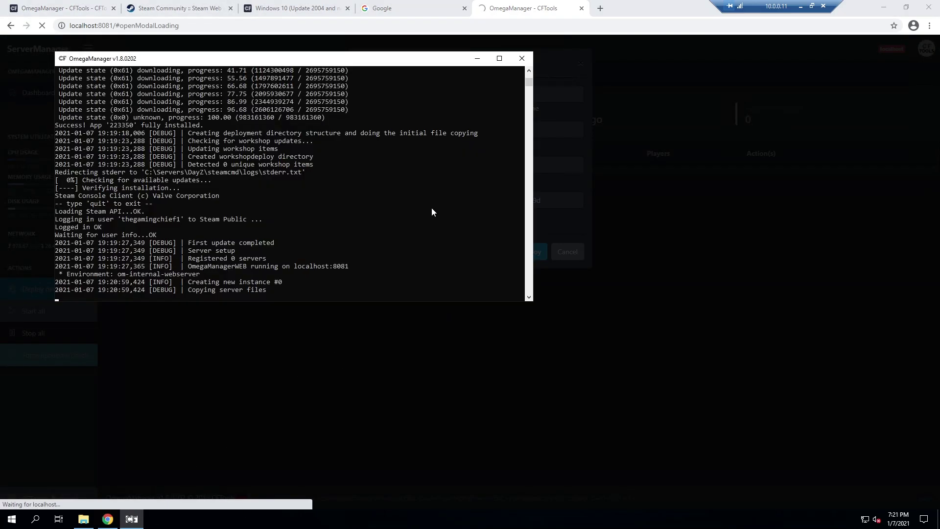
left_click_drag(405, 66, 353, 248)
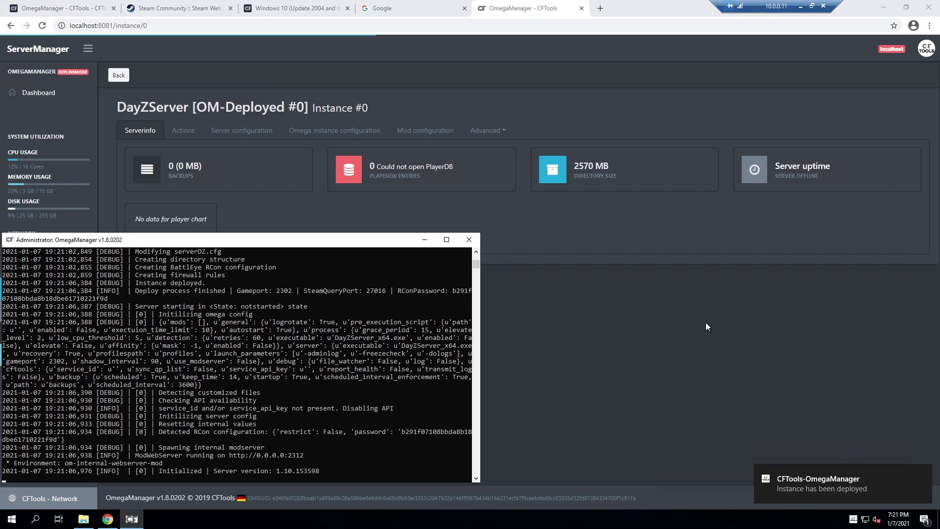
Browse the instance's Actions, Server configuration and Omega configuration tabs, then return to Dashboard.
left_click(706, 327)
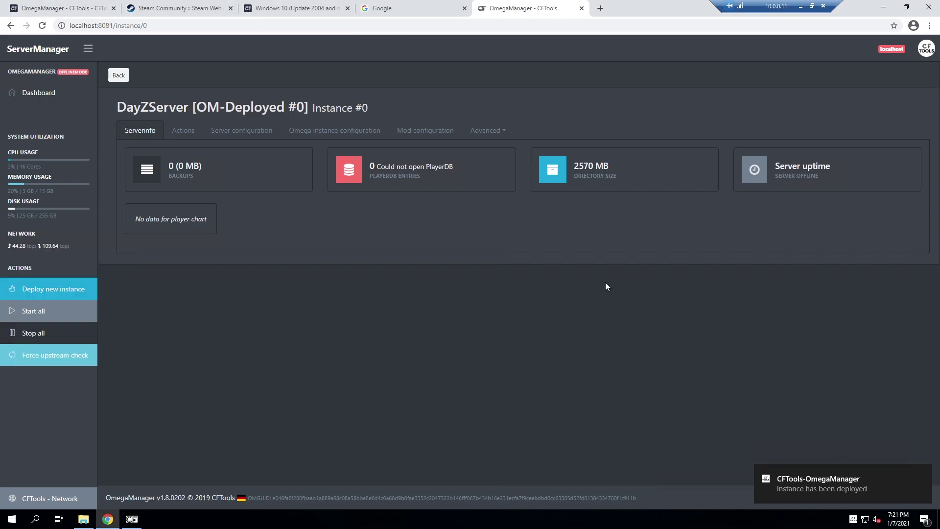
left_click(184, 136)
left_click(234, 135)
left_click(308, 130)
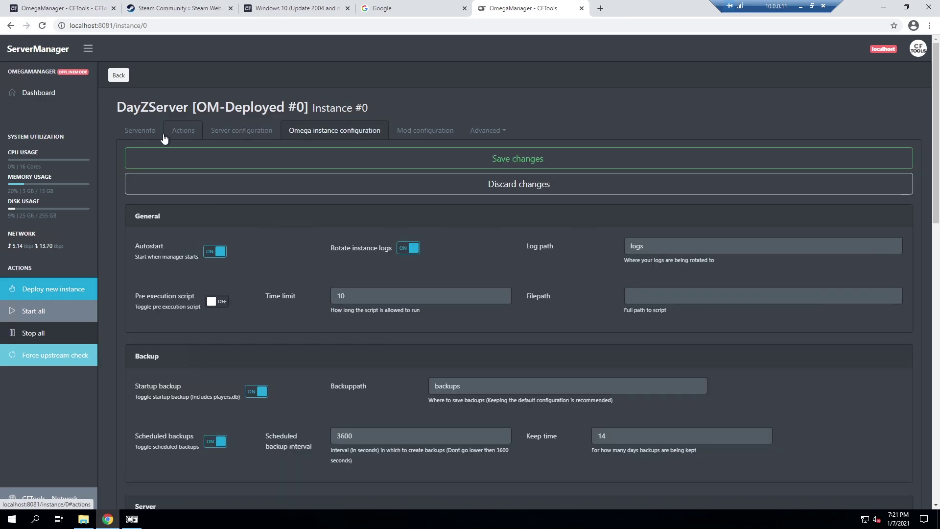
left_click(153, 137)
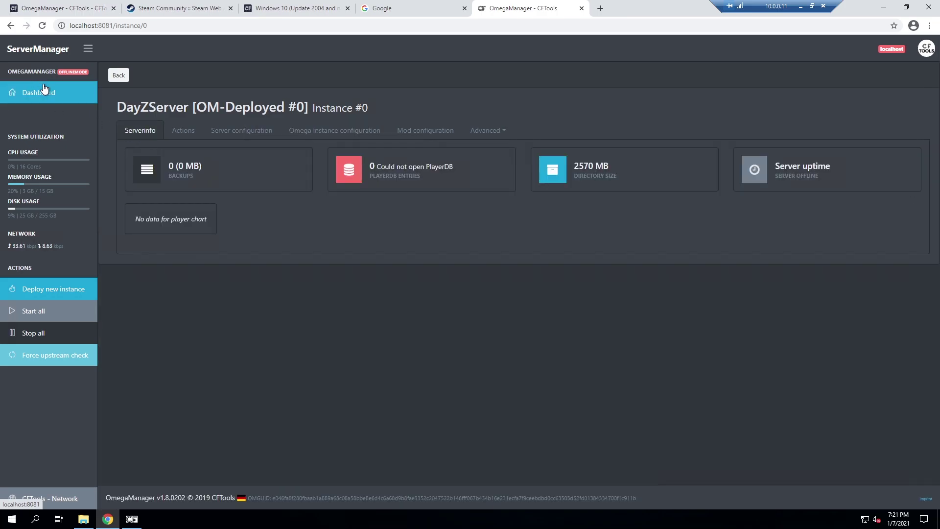
left_click(39, 91)
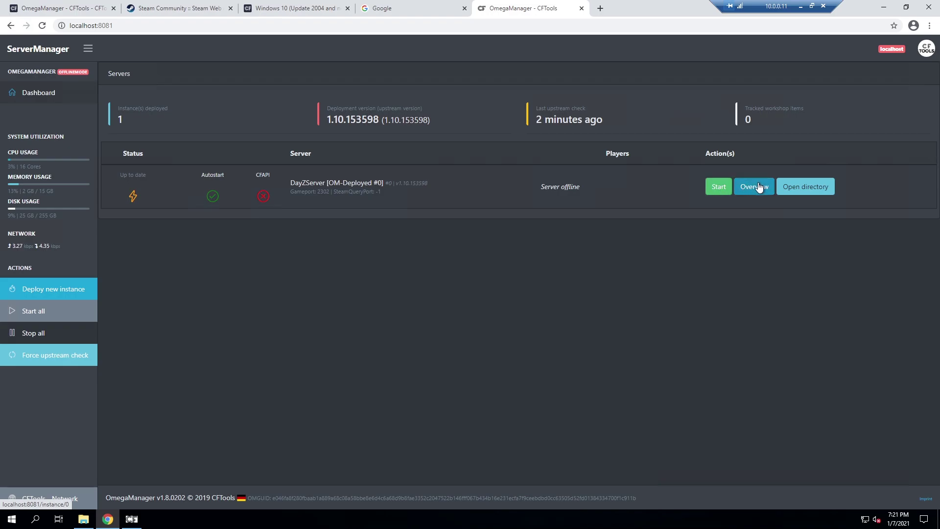
Open and close the server's files folder, then show the DayZServer instance's Actions tab.
left_click(808, 181)
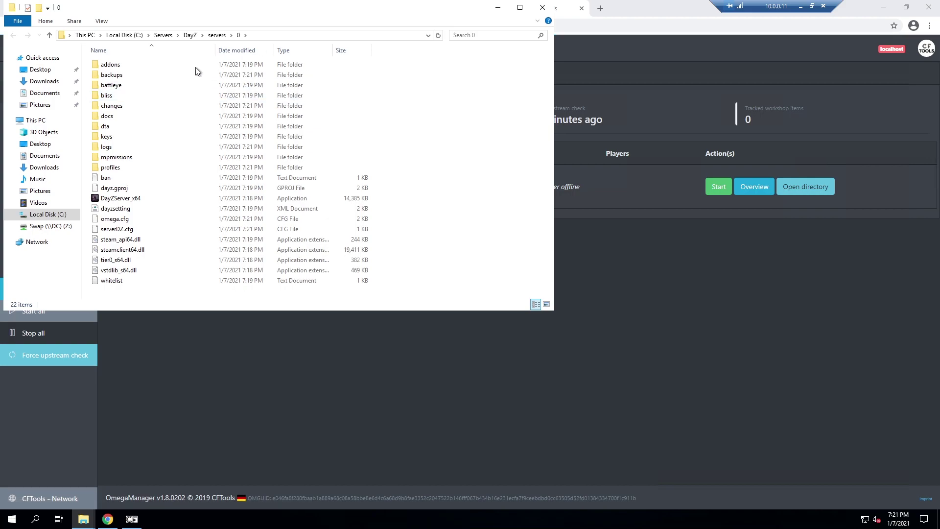
left_click(542, 6)
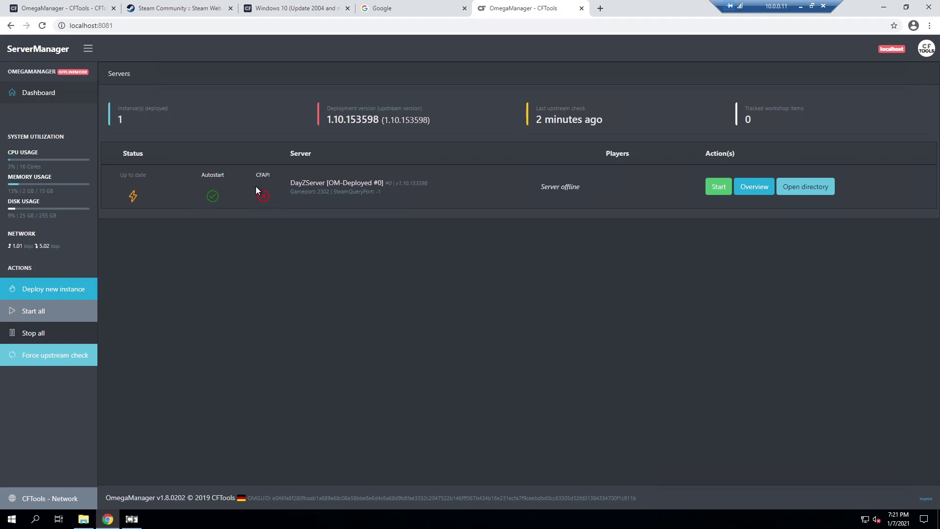
left_click(750, 187)
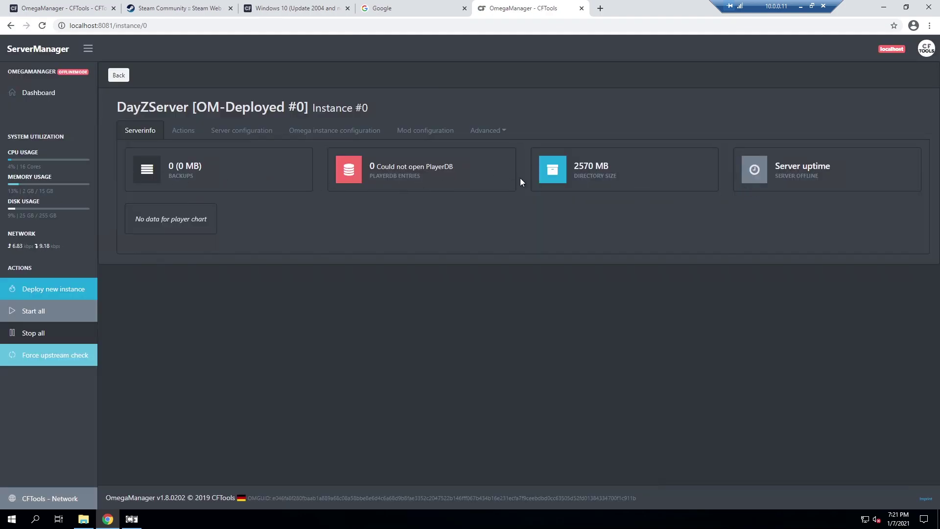
left_click(195, 134)
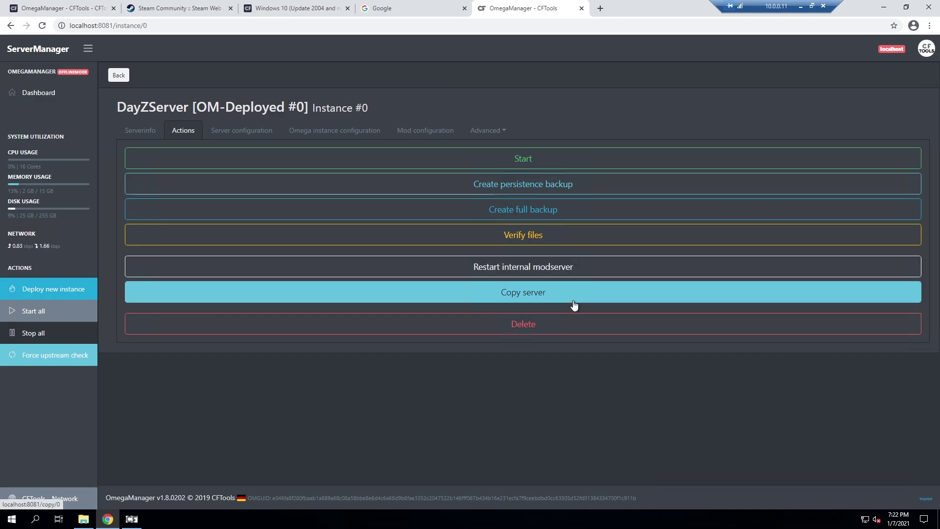
Rename the server hostname to 'TGC Test Server [New]' and set Slots to 5.
left_click(244, 141)
left_click_drag(356, 215, 96, 180)
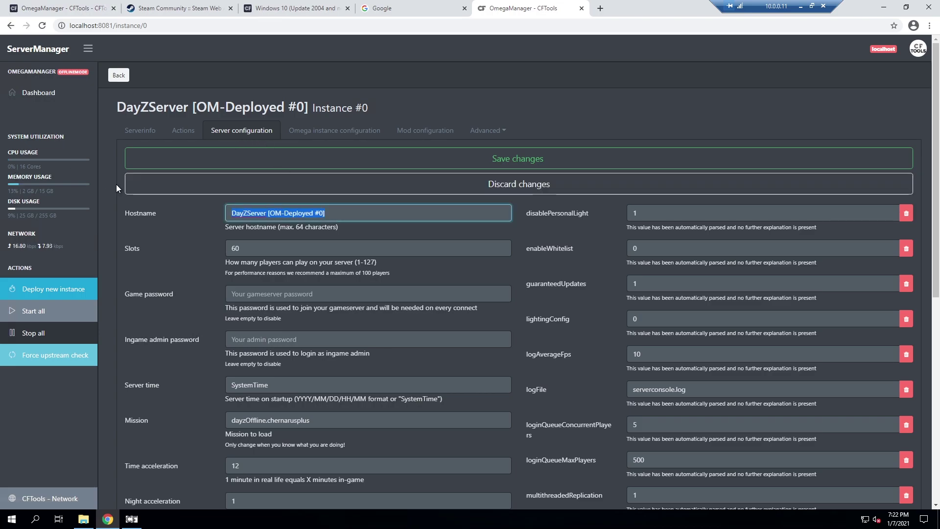
type("TG")
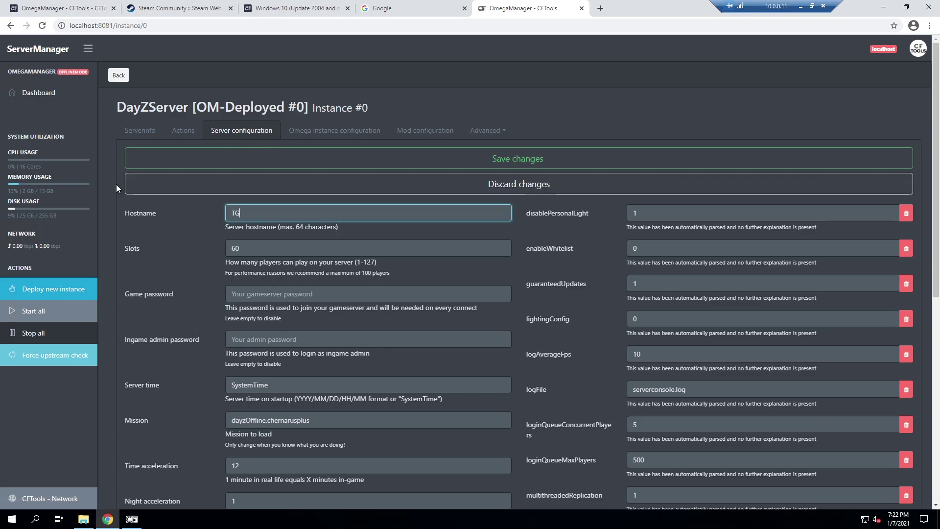
type("C Test ")
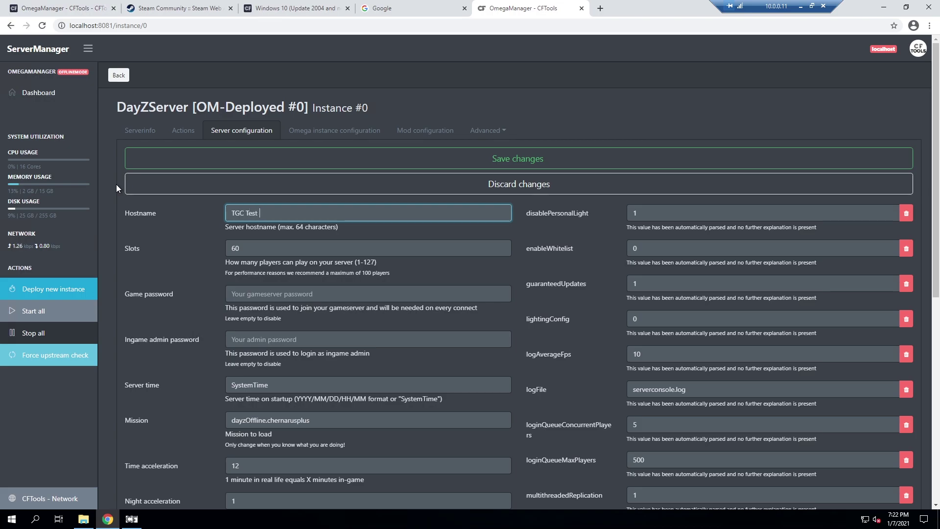
type("Server [New]")
key("Tab")
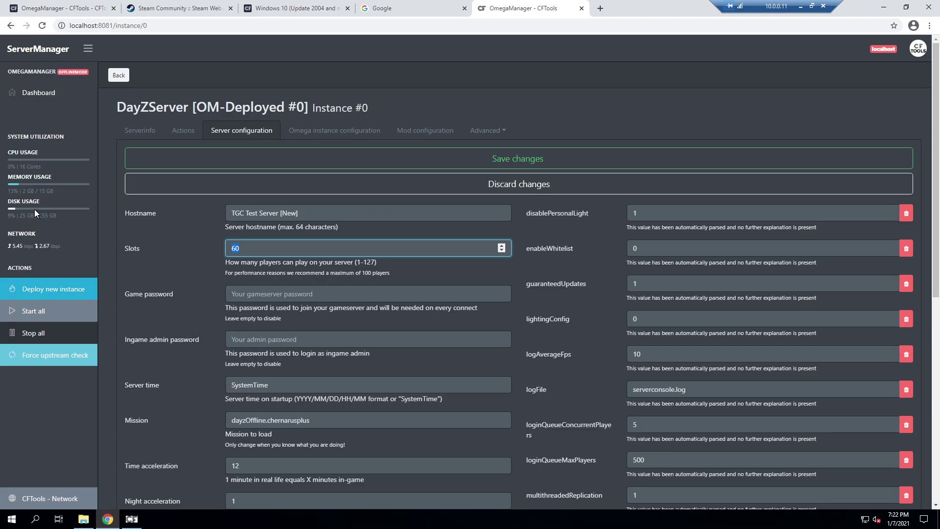
type("5")
Fill in the game password and the in-game admin password.
key("Tab")
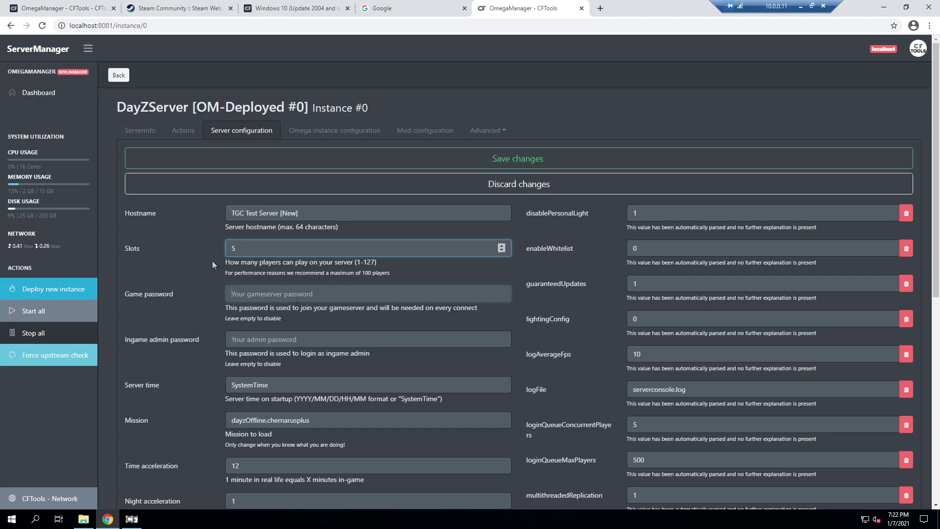
left_click(200, 307)
left_click(304, 341)
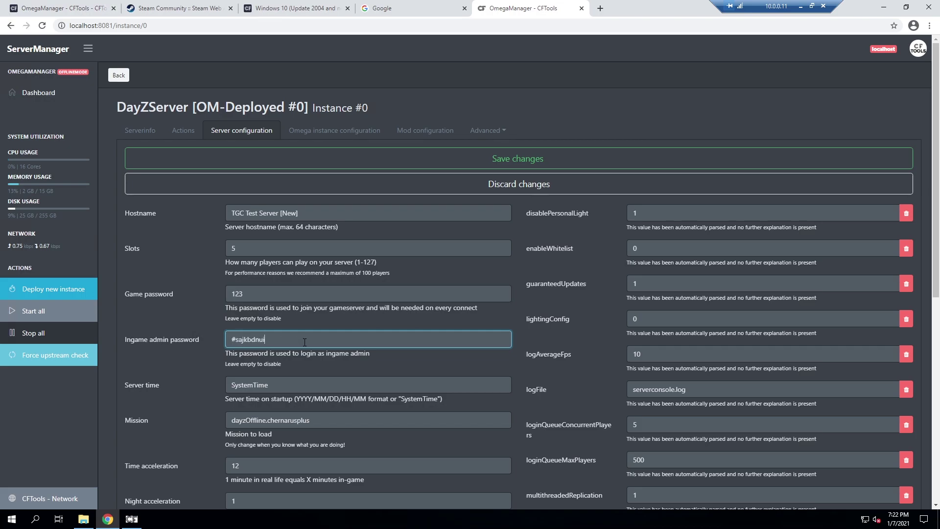
Scroll down to the mission setting and start editing it.
scroll(393, 328, "down", 1)
scroll(394, 328, "down", 1)
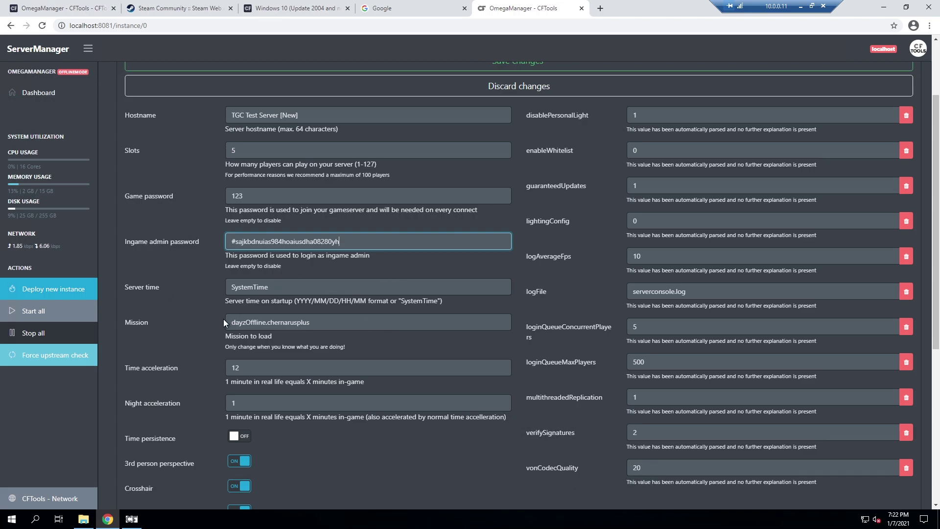
scroll(278, 332, "down", 1)
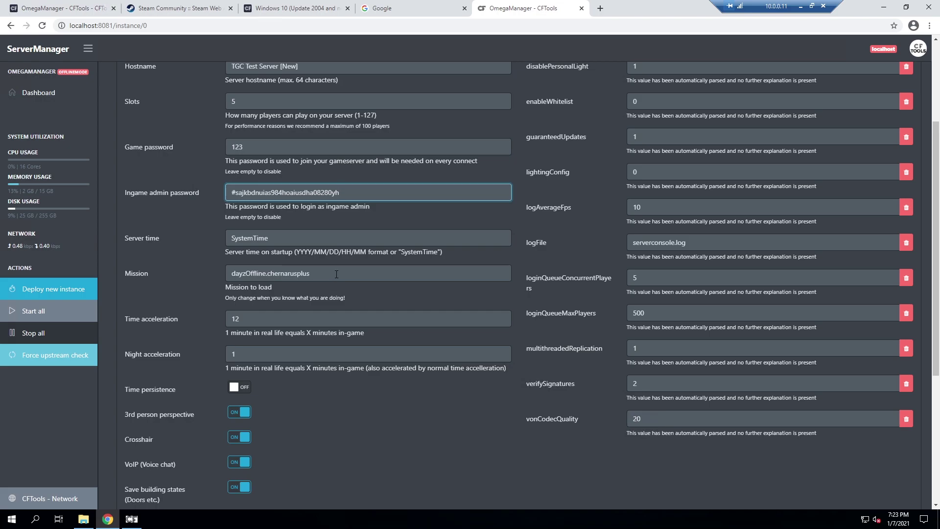
left_click(299, 268)
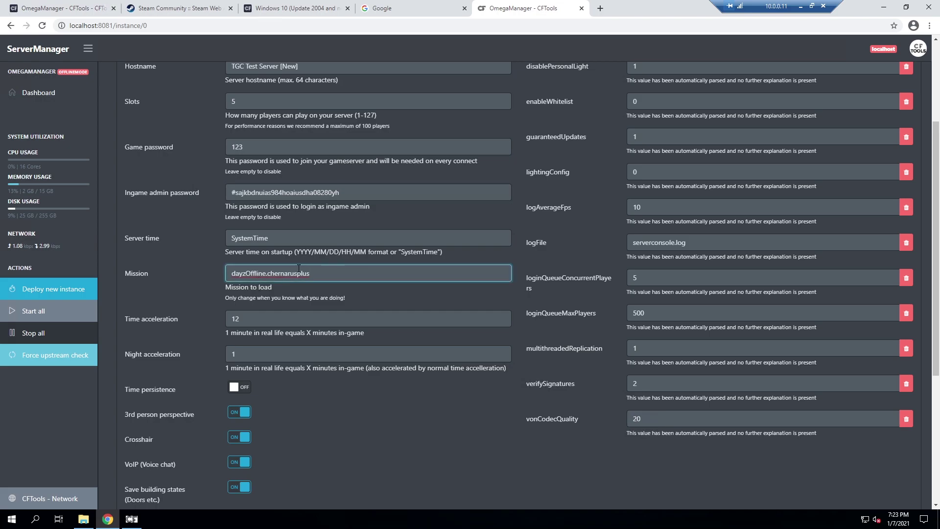
Navigate to servers\0\mpmissions under C:\Servers\DayZ and select the dayzOffline.enoch folder.
left_click_drag(232, 273, 266, 273)
left_click(84, 520)
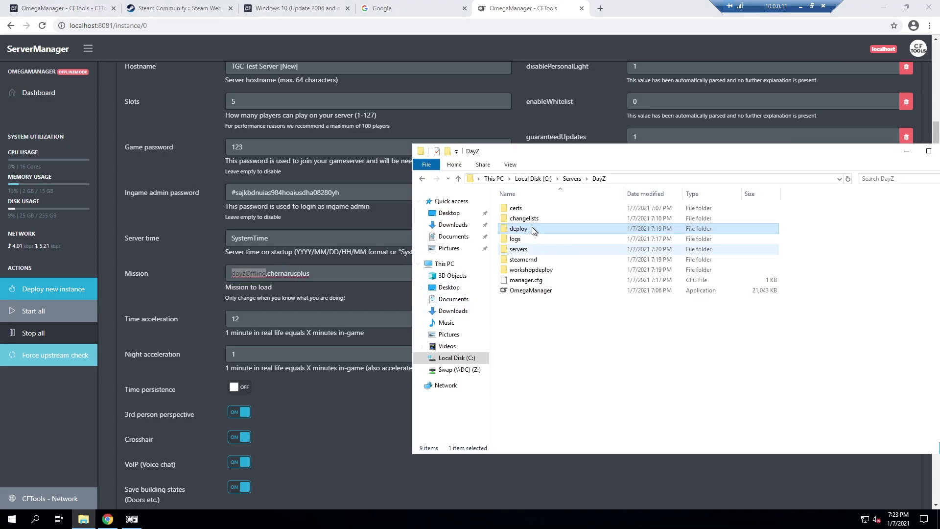
double_click(550, 248)
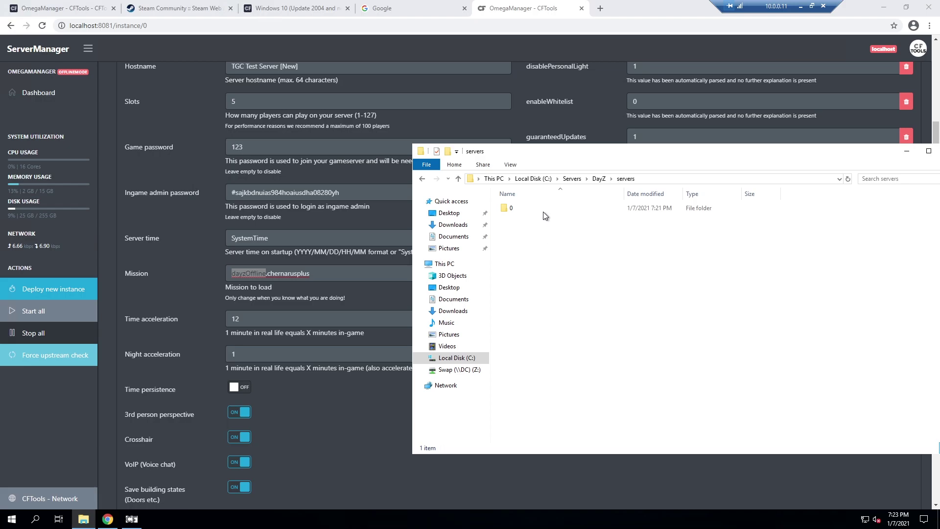
double_click(542, 207)
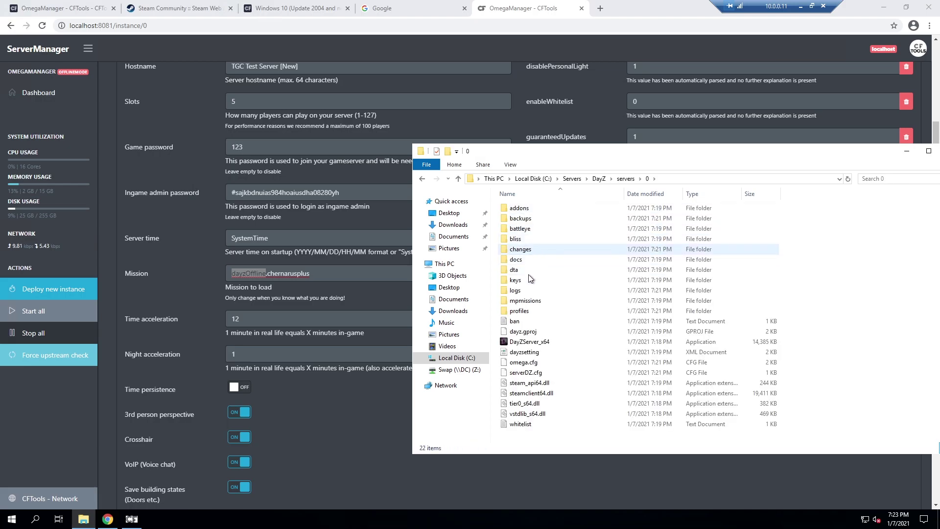
left_click(622, 179)
double_click(527, 209)
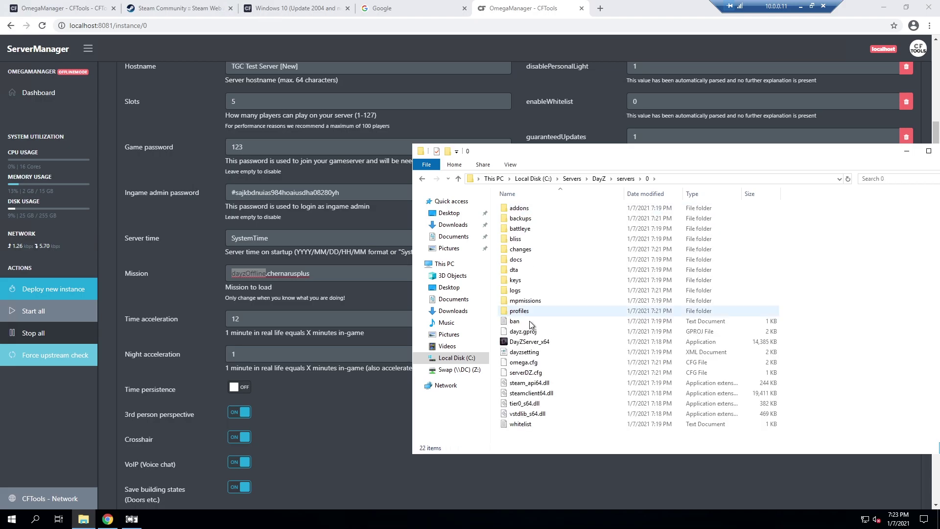
double_click(525, 301)
left_click(547, 220)
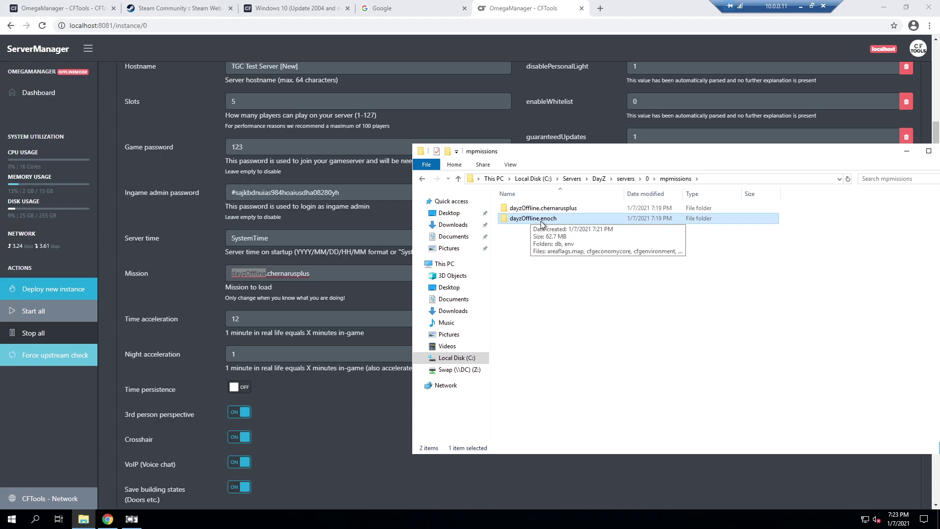
left_click(548, 219)
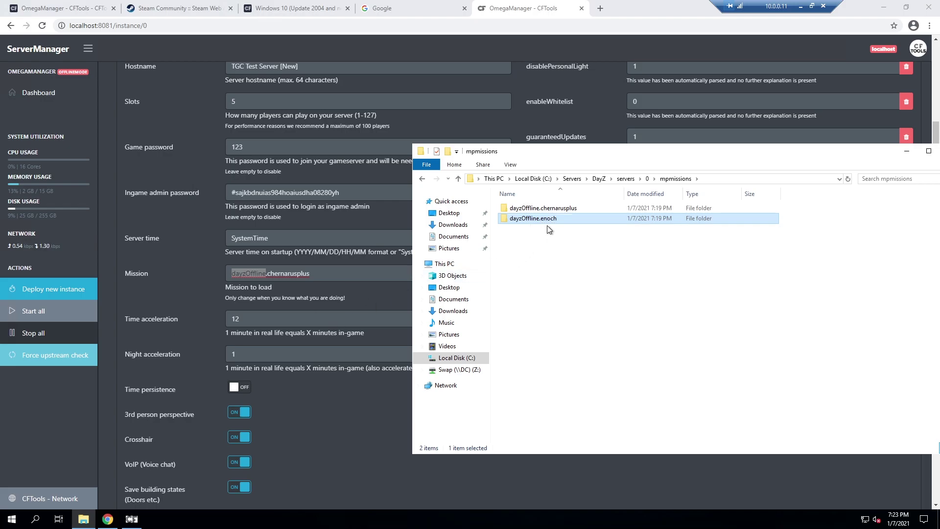
key("ctrl+c")
left_click(327, 269)
key("ctrl+a")
key("ctrl+v")
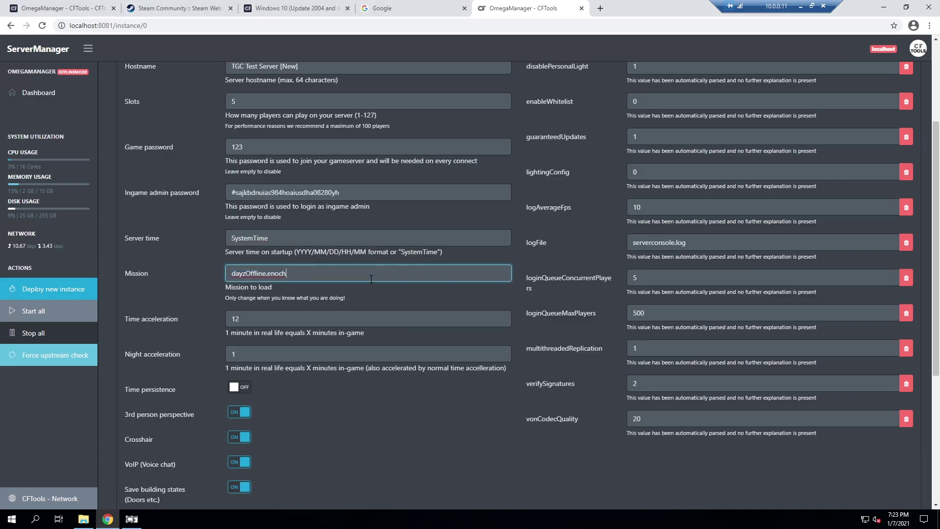
key("ctrl+z")
left_click(162, 273)
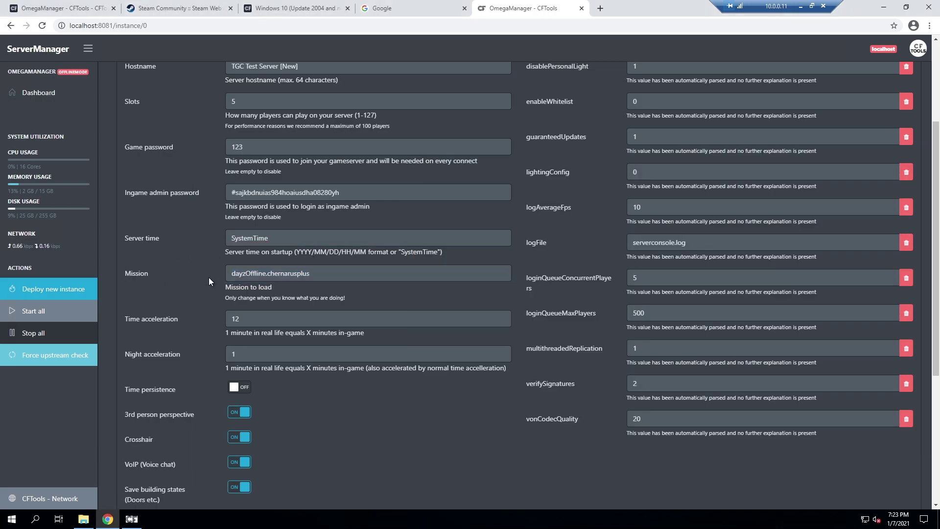
scroll(288, 332, "down", 1)
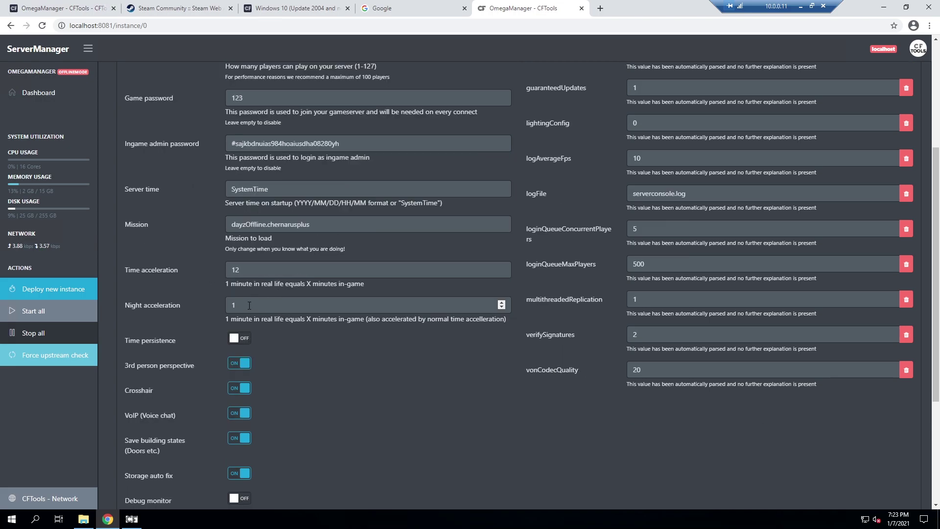
scroll(281, 312, "down", 1)
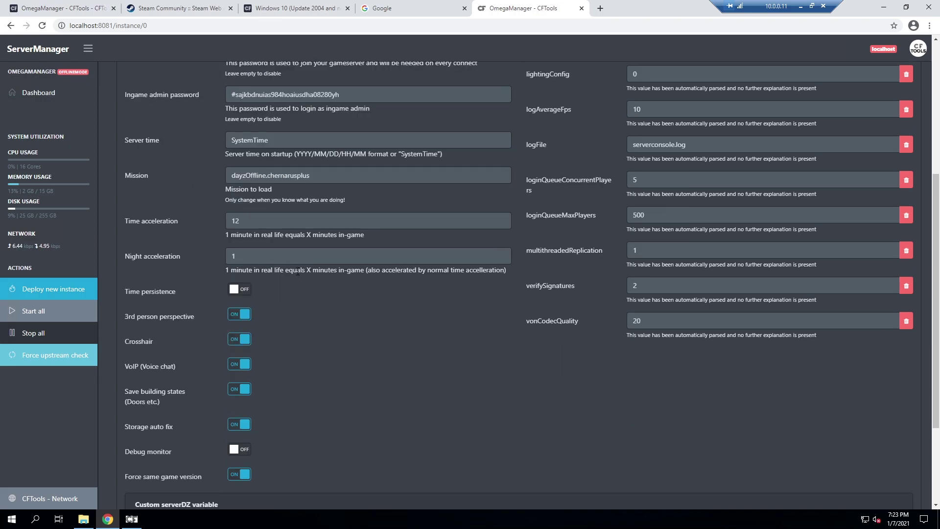
scroll(313, 254, "down", 1)
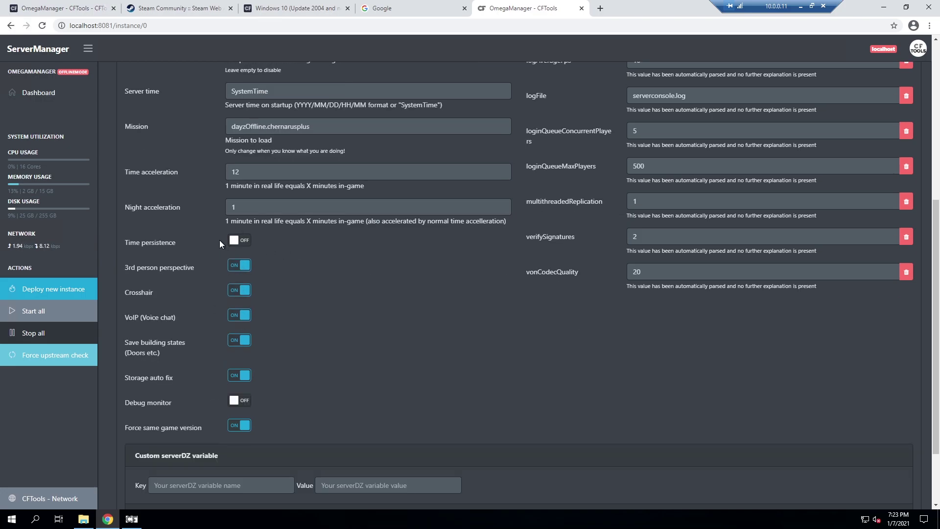
scroll(242, 275, "down", 1)
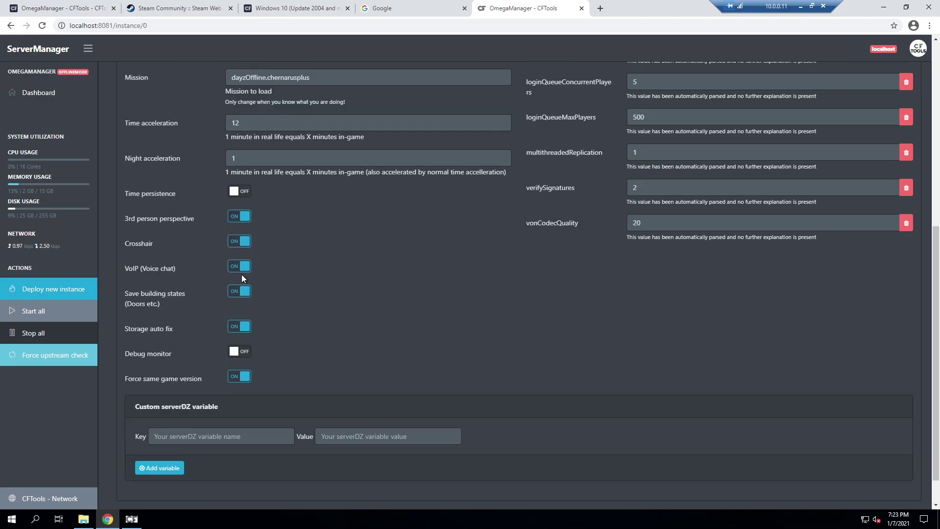
scroll(551, 340, "up", 7)
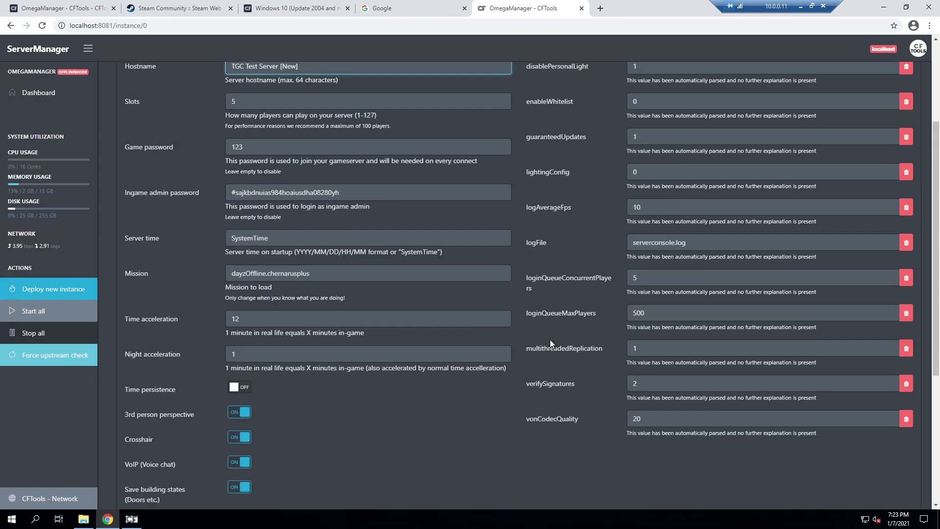
scroll(553, 211, "down", 1)
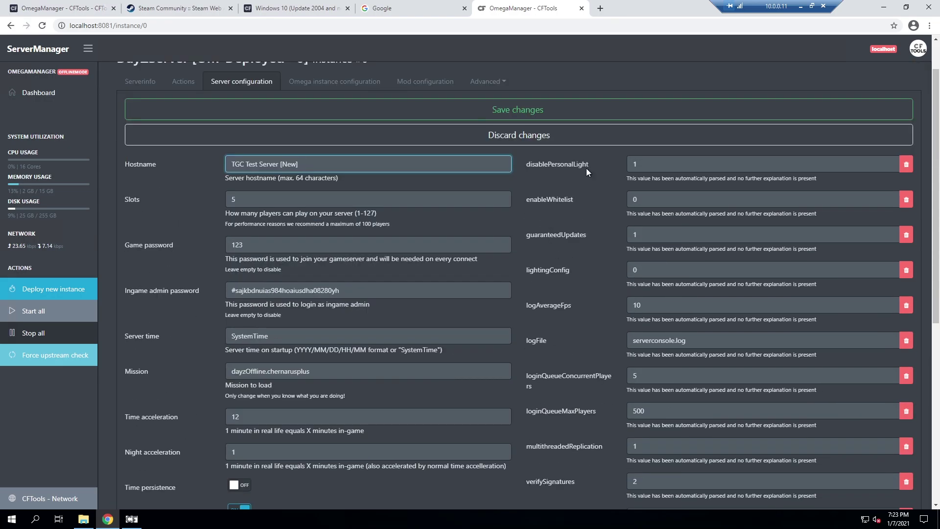
Change the logAverageFps value from 10 to 300.
left_click(647, 199)
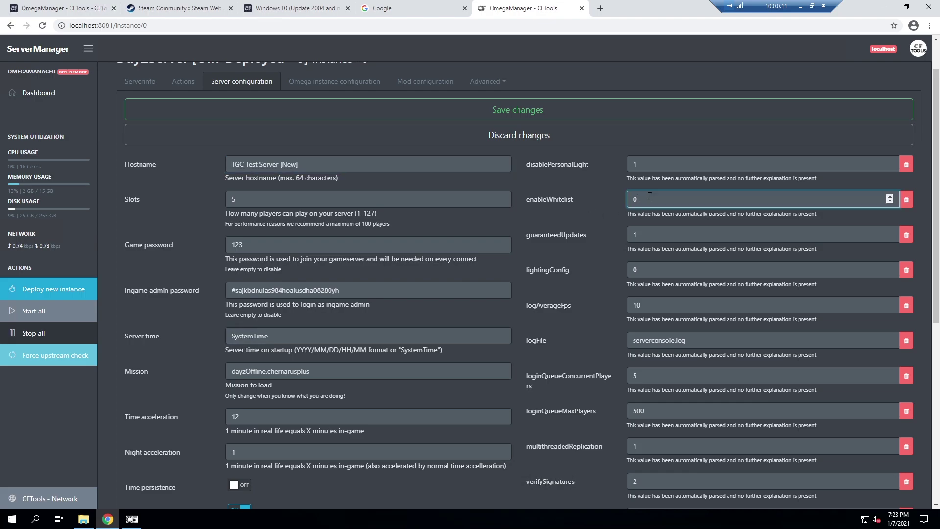
left_click(618, 207)
left_click(601, 231)
scroll(672, 218, "down", 1)
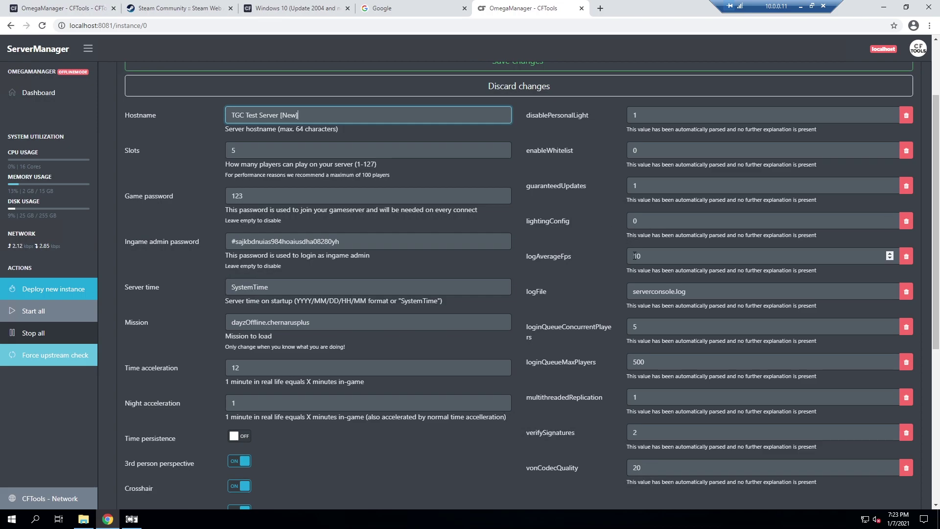
left_click(660, 256)
double_click(697, 255)
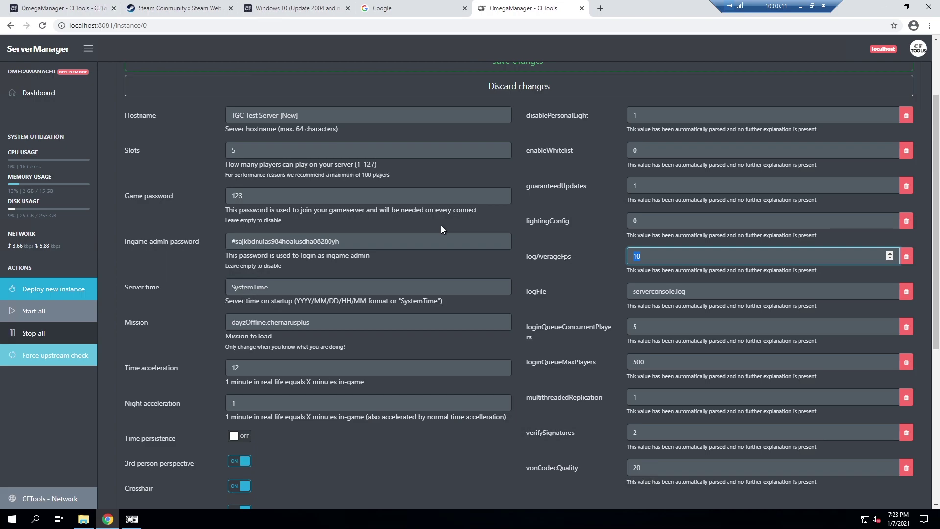
type("300")
left_click(574, 251)
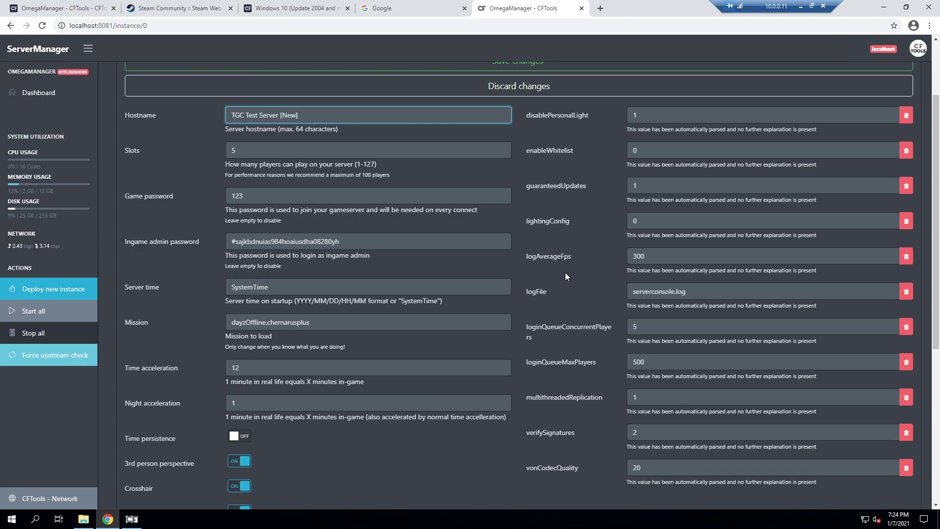
Change vonCodecQuality to 30, then restore it to 20.
scroll(568, 274, "down", 1)
scroll(595, 328, "down", 1)
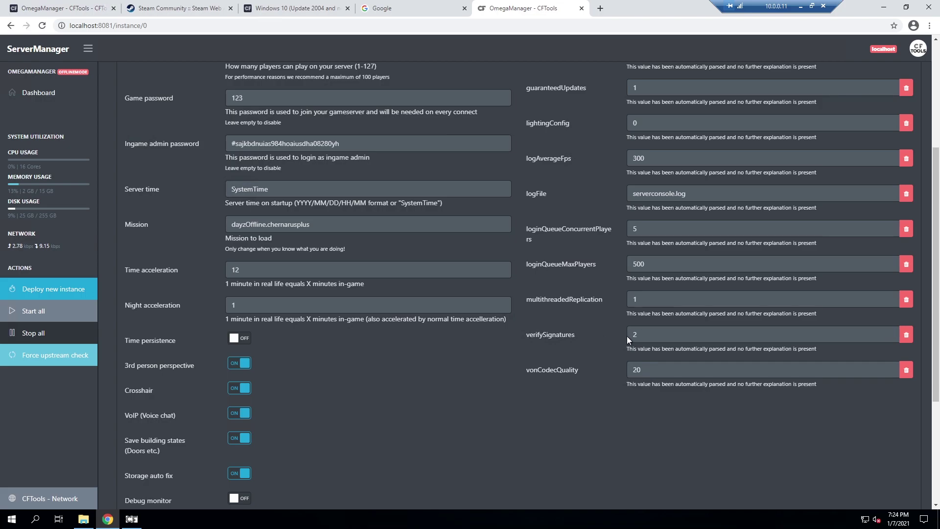
scroll(629, 337, "down", 1)
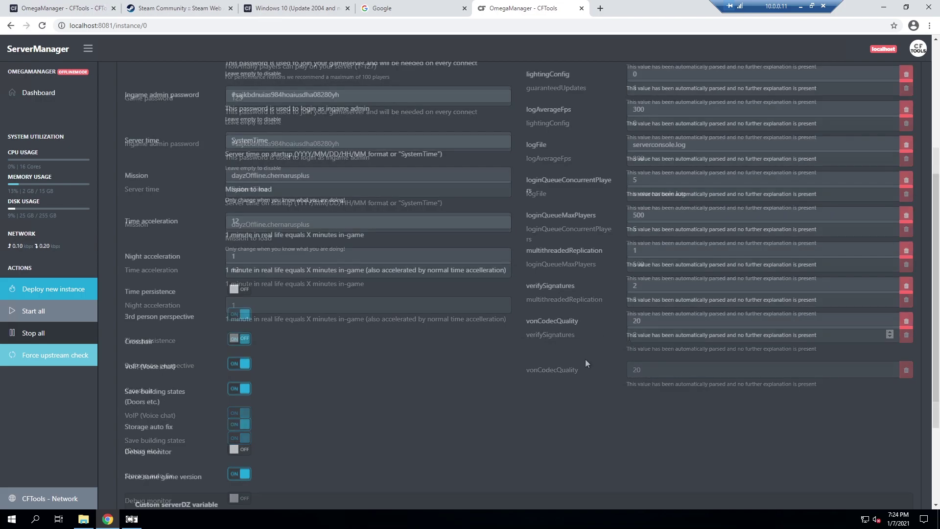
double_click(636, 320)
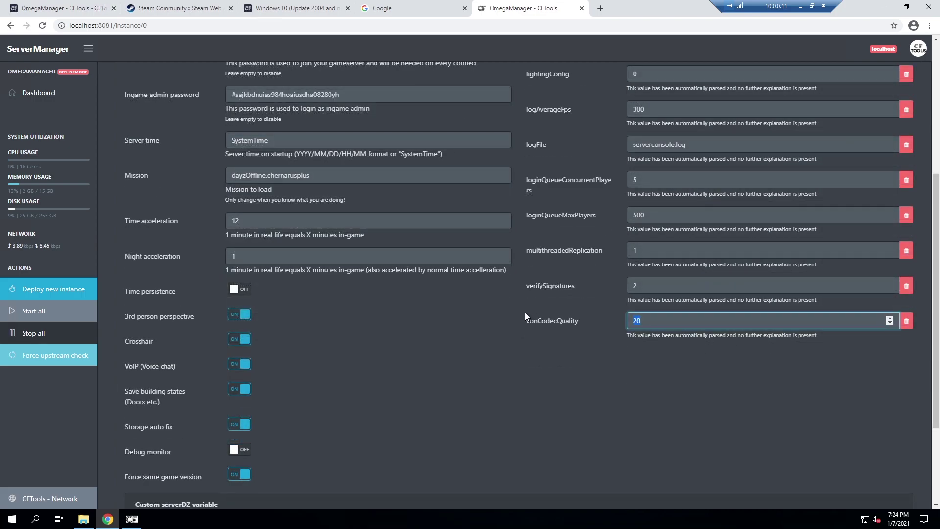
type("30")
double_click(653, 323)
type("20")
left_click(415, 360)
scroll(416, 360, "down", 3)
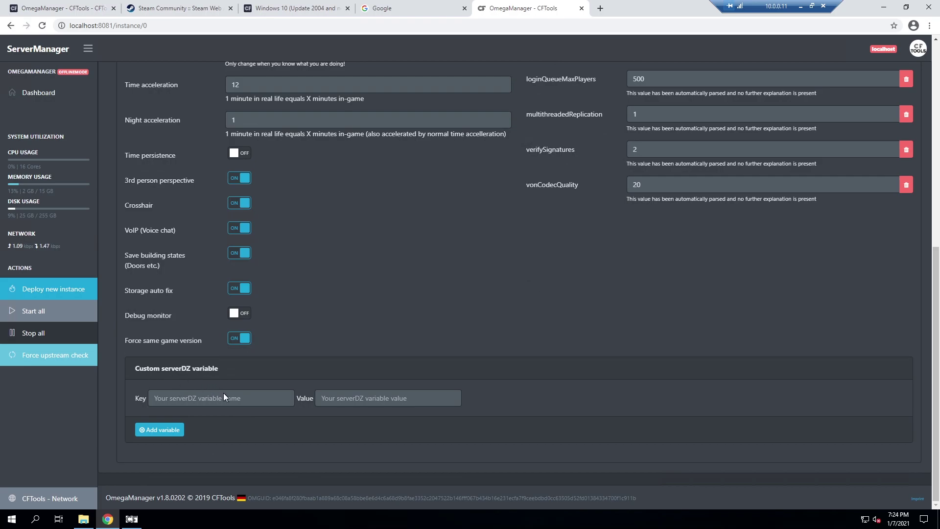
Add a custom serverDZ variable logPlayers with value 300.
scroll(545, 220, "up", 5)
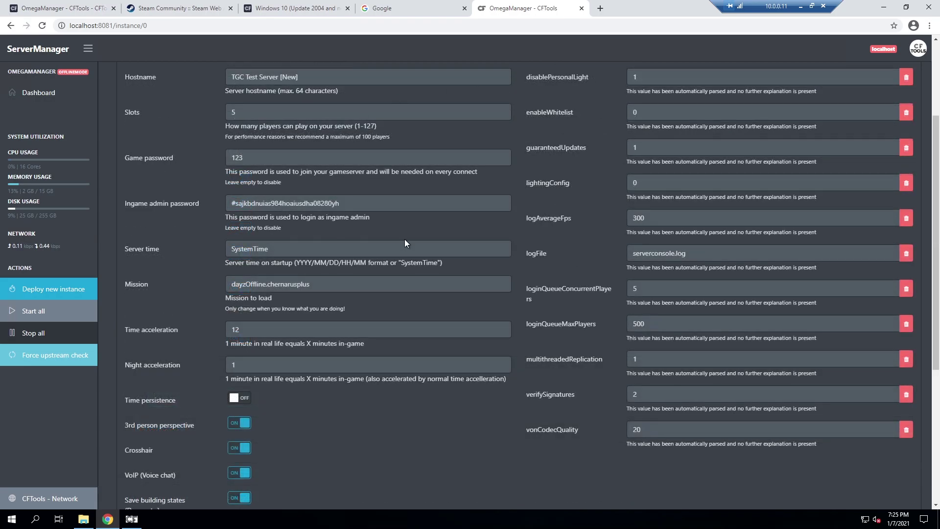
scroll(604, 249, "down", 5)
left_click(269, 403)
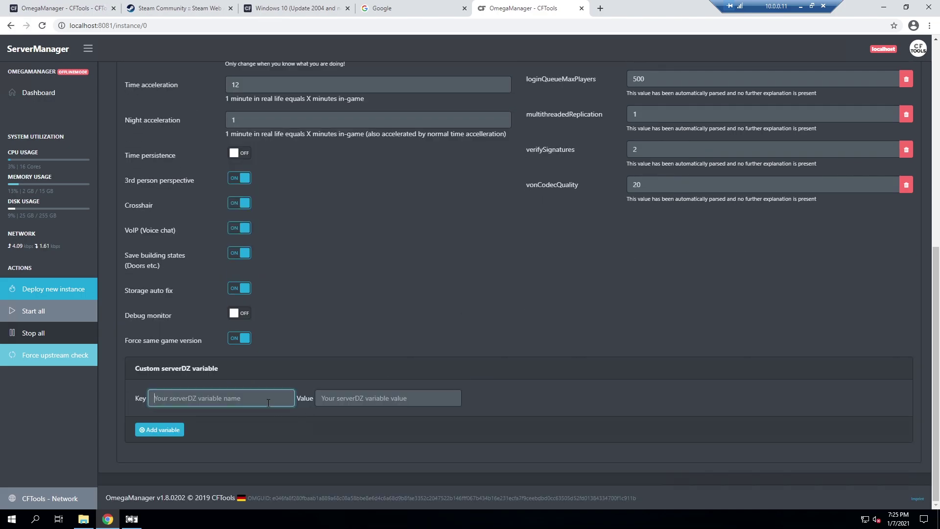
type("logPlayers")
left_click(367, 397)
type("300")
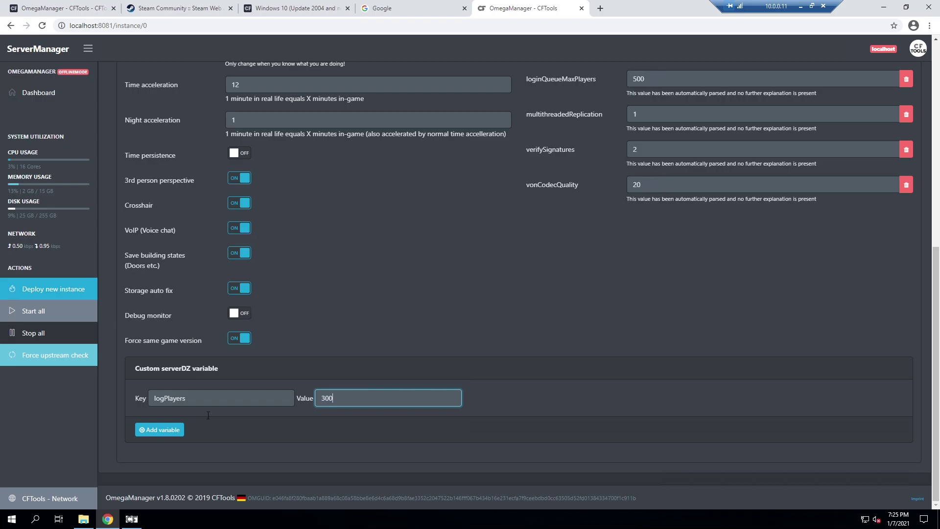
left_click(161, 430)
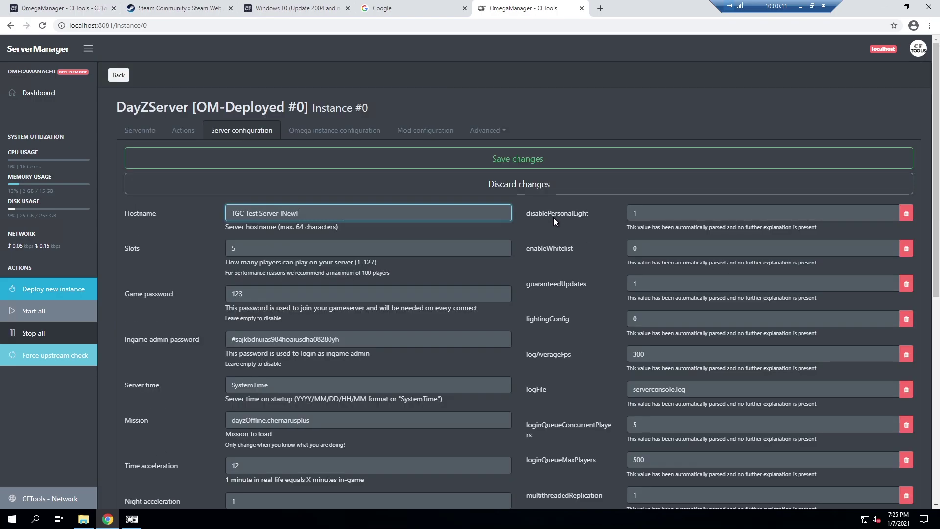
Save the server configuration and dismiss the saved notice.
scroll(532, 346, "down", 6)
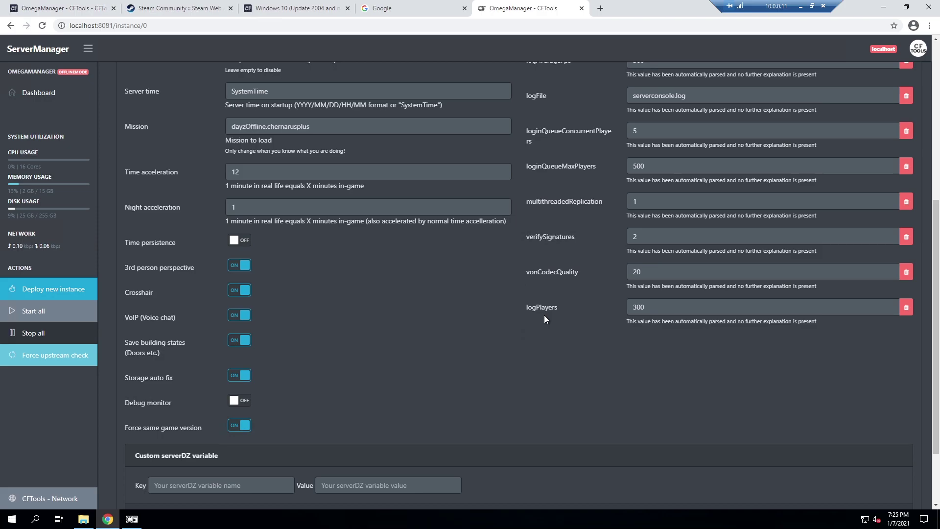
scroll(553, 351, "up", 6)
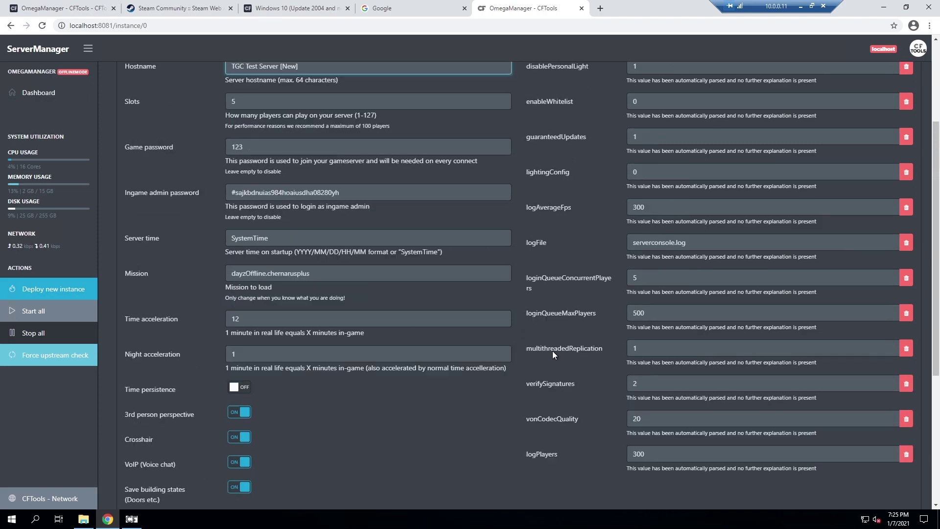
left_click(307, 155)
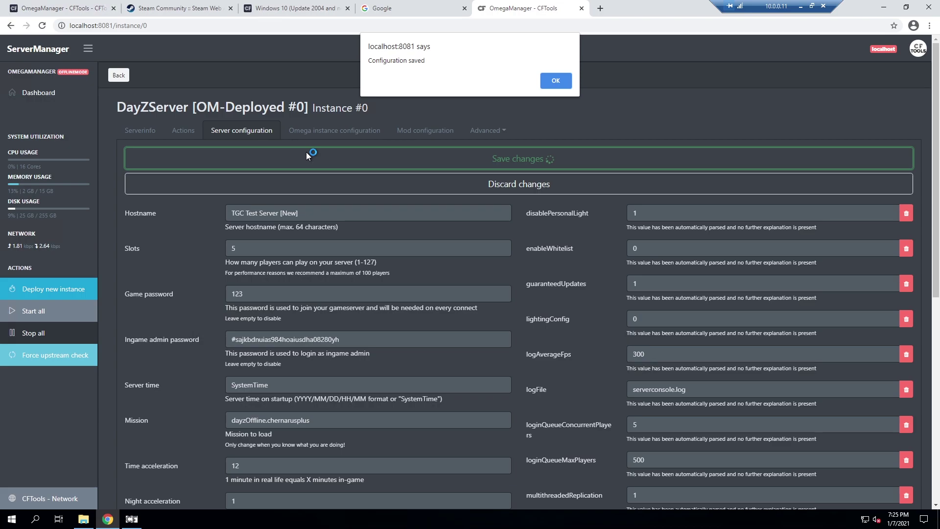
left_click(557, 80)
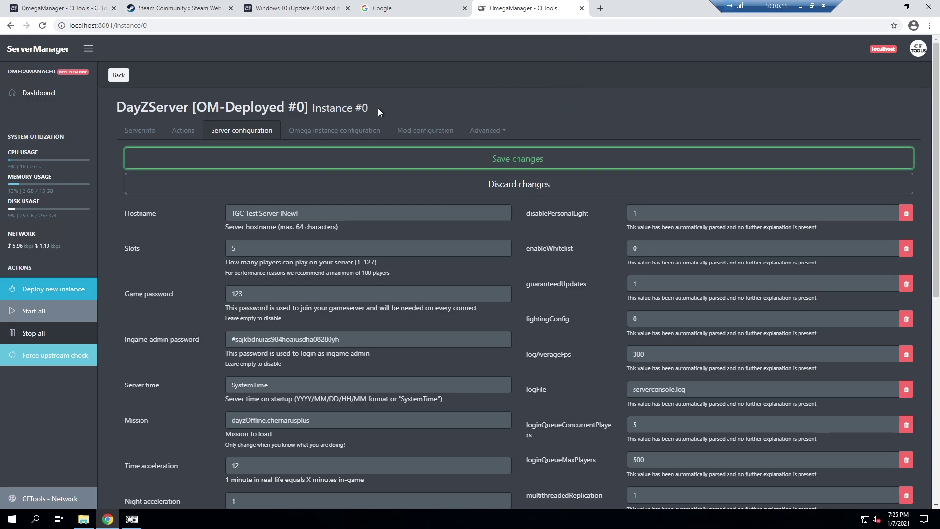
In the Omega instance configuration, turn off autostart and check the game port 2302.
left_click(315, 136)
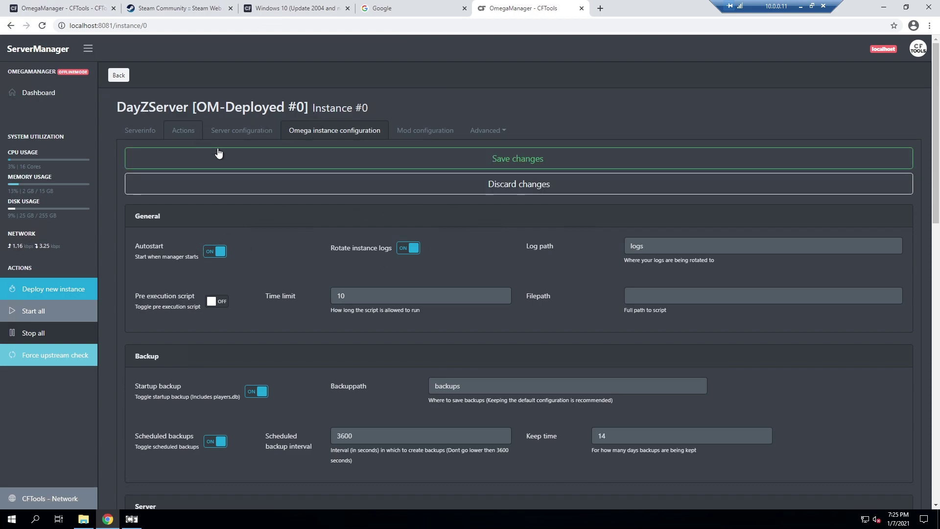
left_click(204, 253)
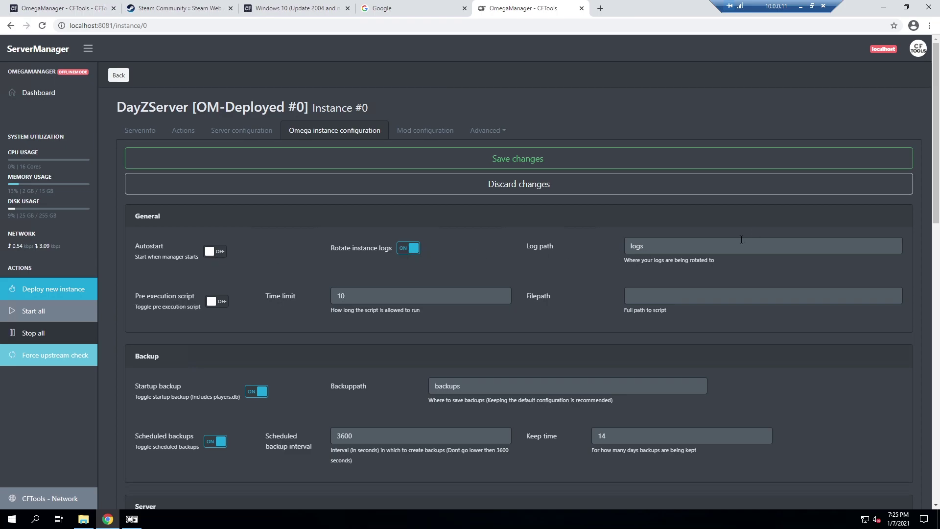
scroll(233, 319, "down", 3)
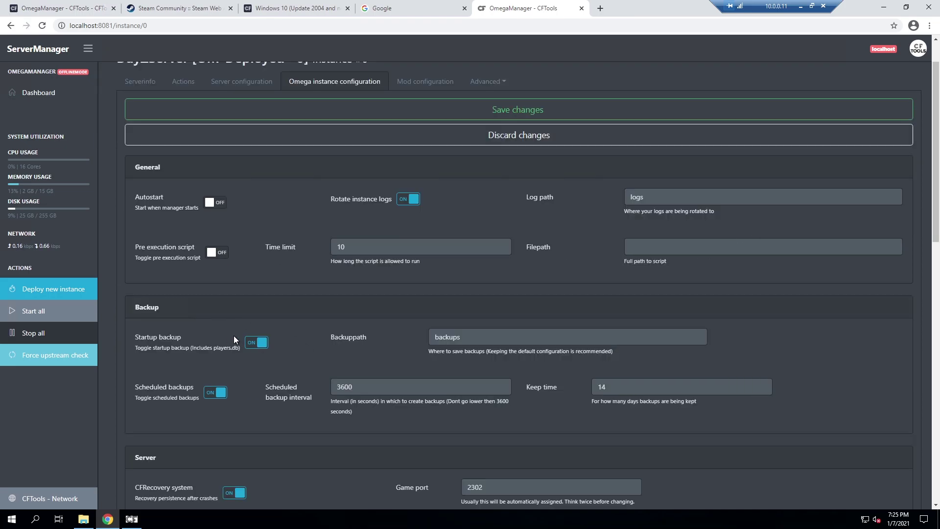
scroll(262, 313, "down", 2)
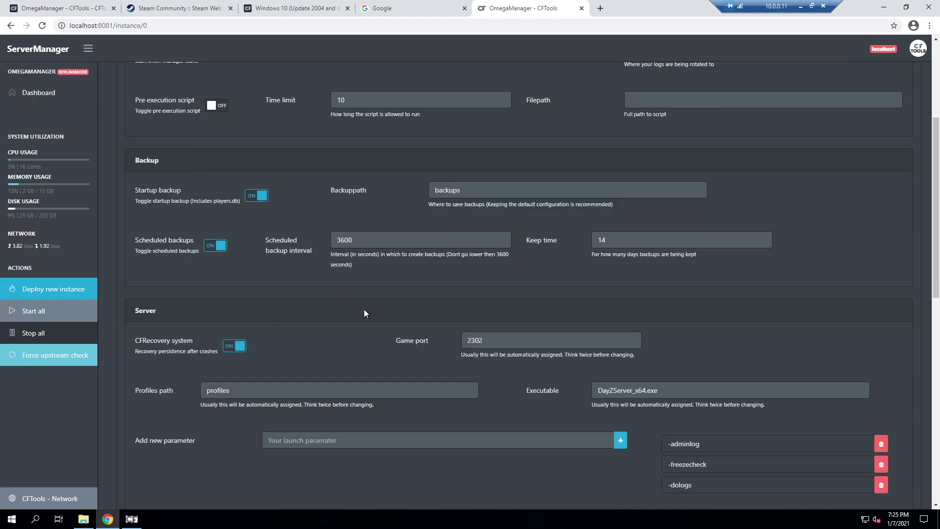
left_click(492, 292)
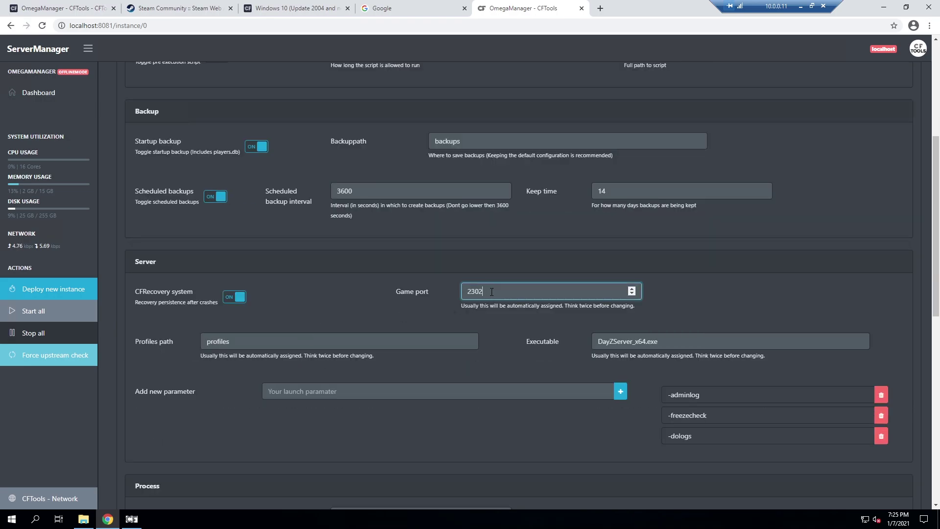
double_click(492, 292)
scroll(261, 299, "down", 2)
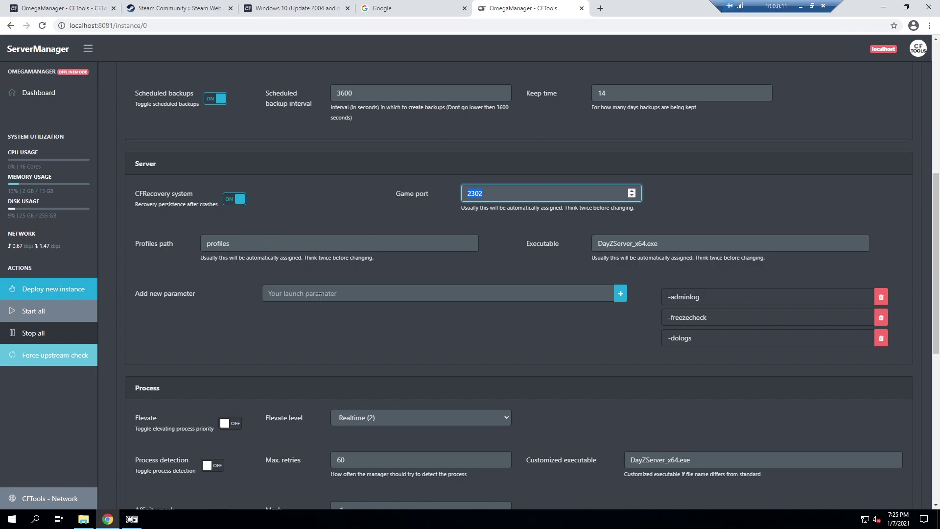
left_click(445, 293)
left_click(278, 330)
Review the remaining instance settings down to Debug and save them.
scroll(279, 330, "down", 2)
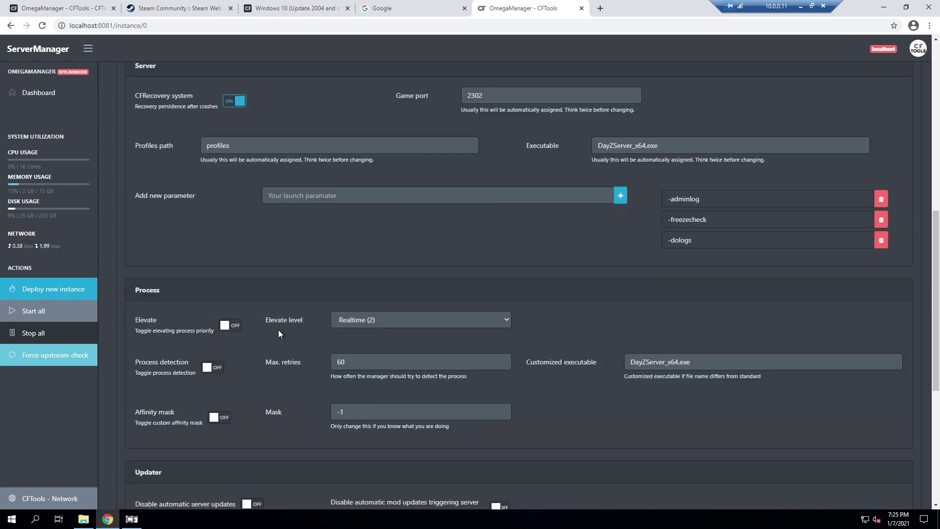
scroll(261, 269, "down", 1)
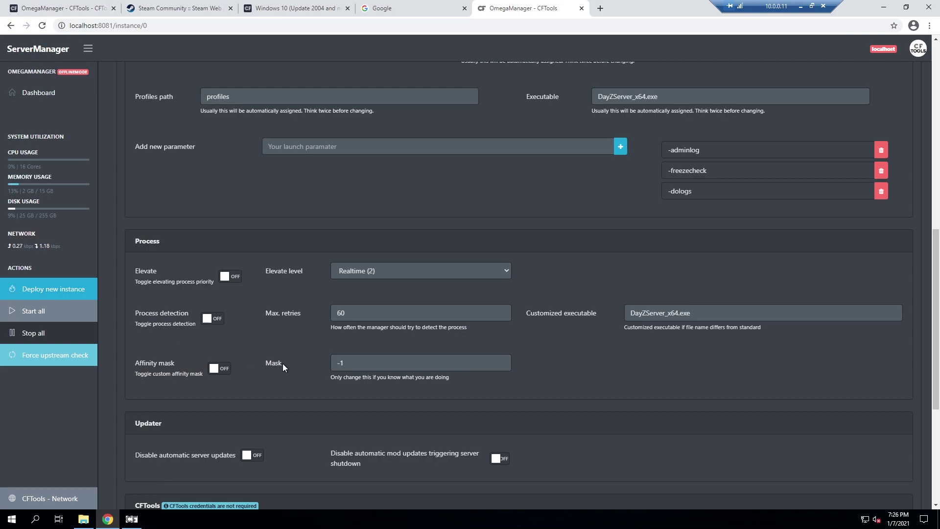
scroll(410, 391, "down", 1)
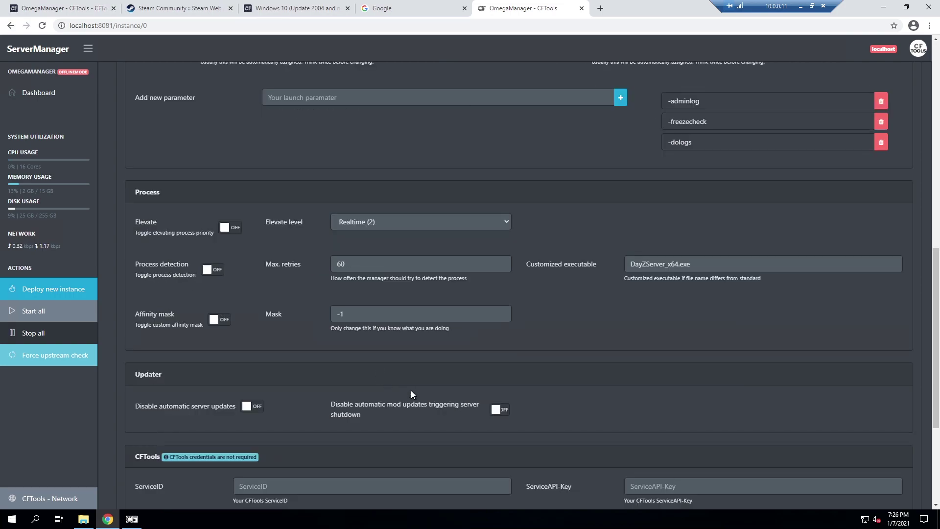
scroll(450, 391, "down", 2)
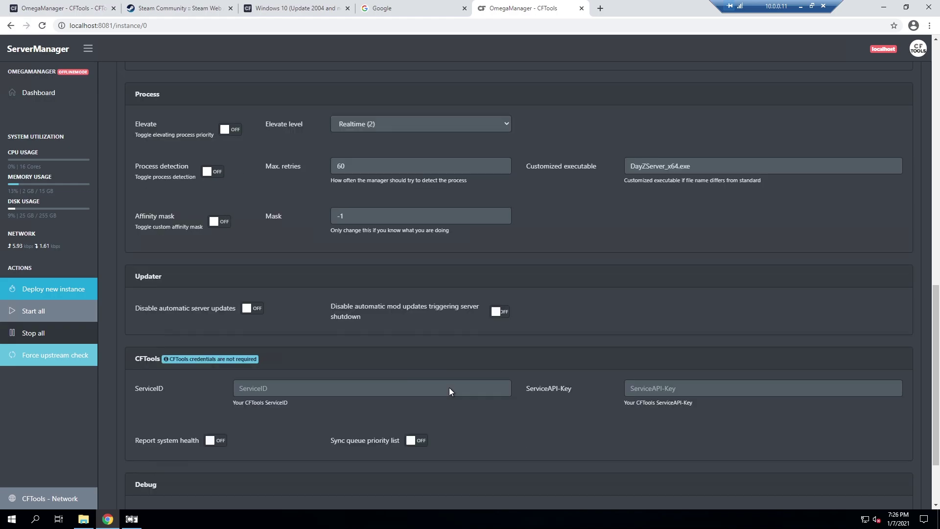
scroll(444, 403, "down", 1)
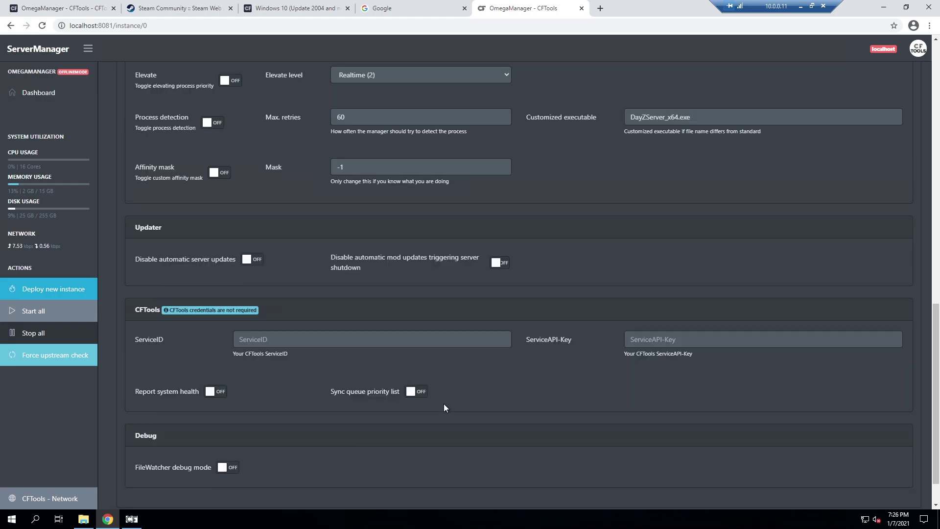
scroll(363, 384, "down", 1)
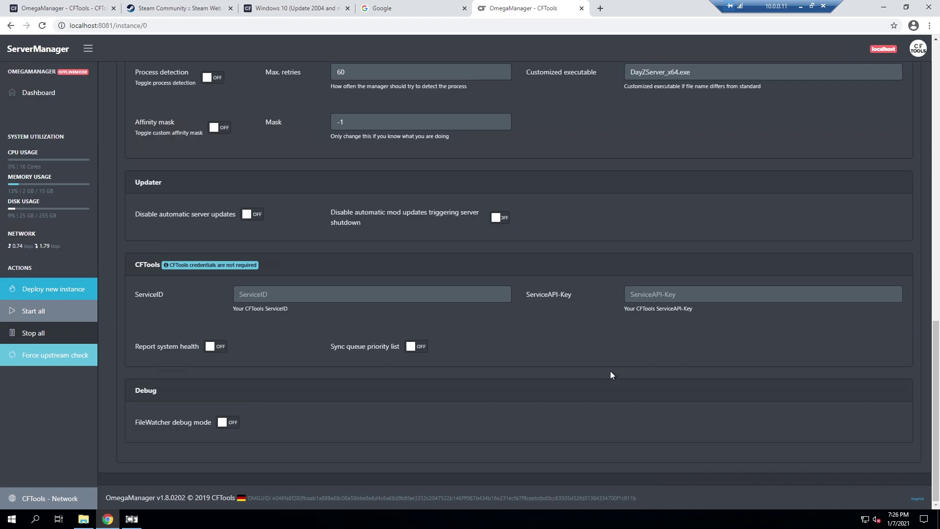
scroll(569, 424, "up", 15)
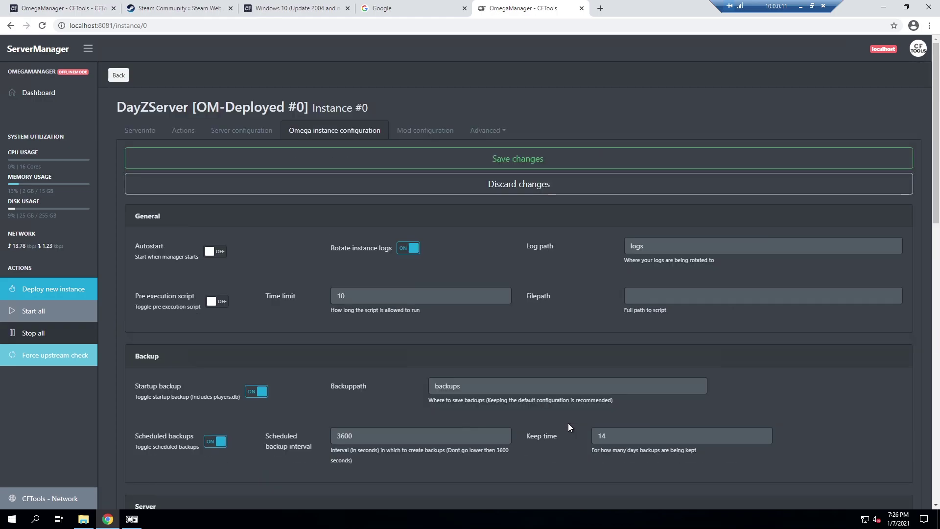
left_click(577, 159)
Open the mod configuration and search the available mods for CF.
left_click(555, 81)
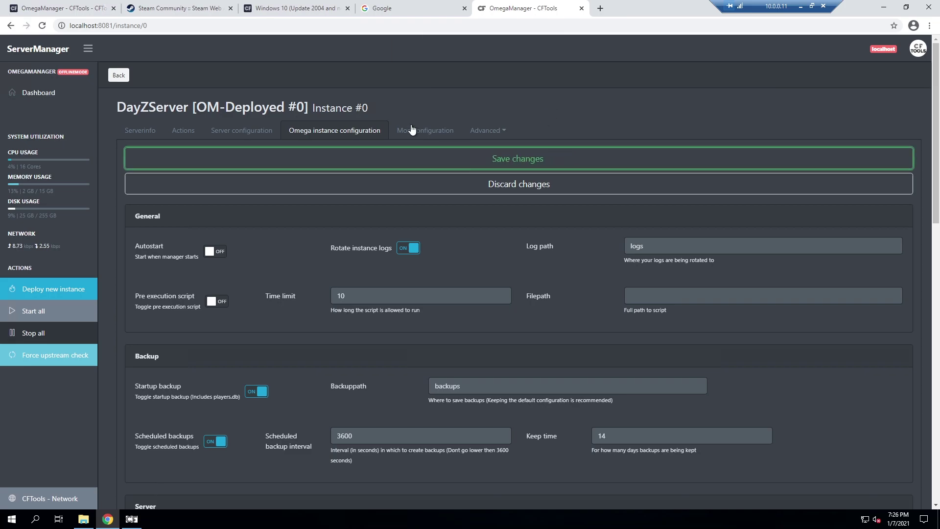
left_click(420, 133)
scroll(340, 300, "down", 4)
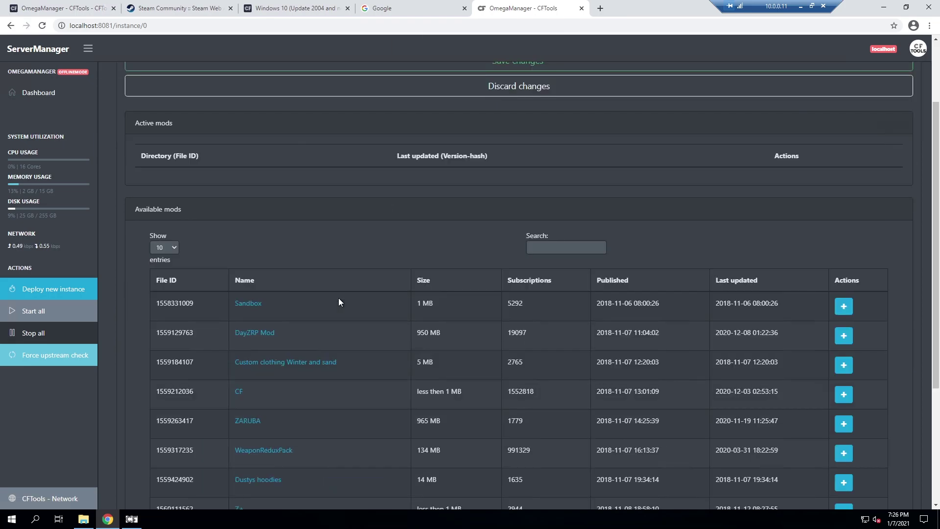
scroll(524, 331, "up", 4)
left_click(555, 346)
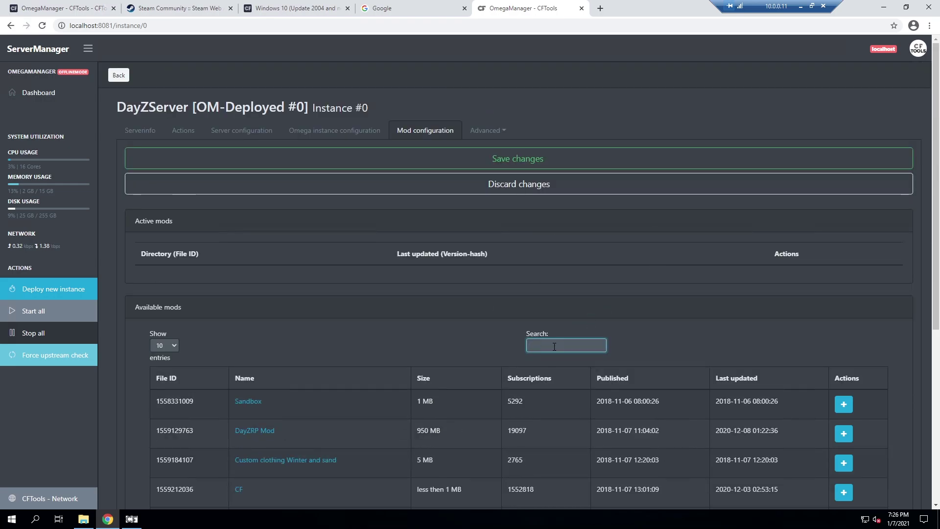
type("CF")
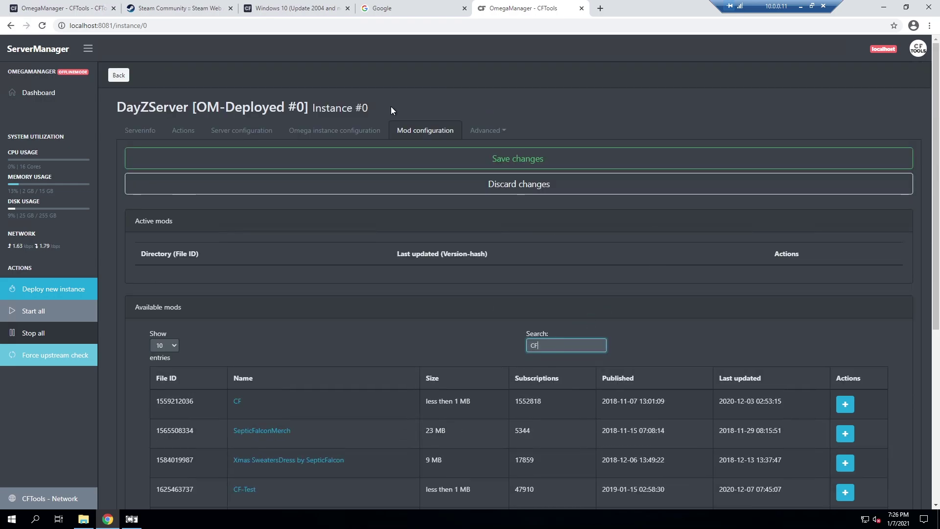
Glance at the Steam API key and wiki tabs before returning to mod configuration.
left_click(193, 6)
left_click(273, 7)
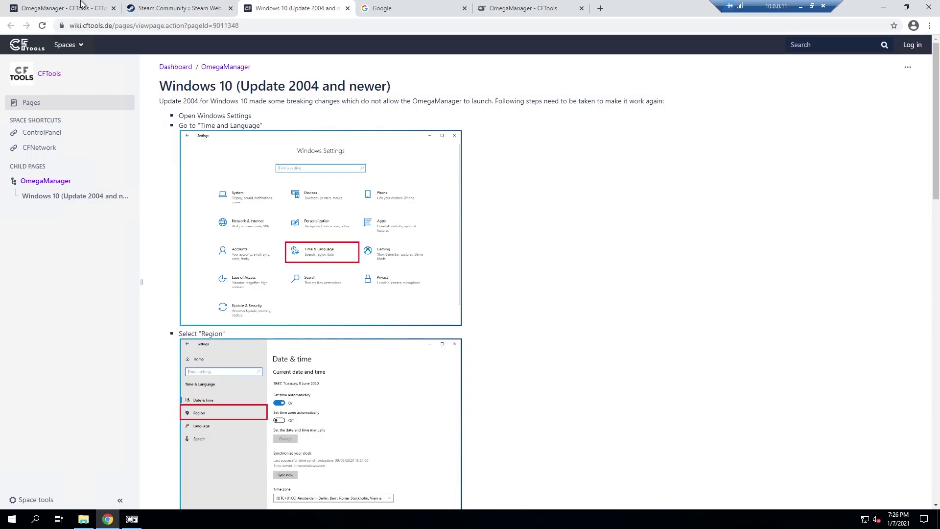
left_click(83, 7)
scroll(360, 316, "down", 20)
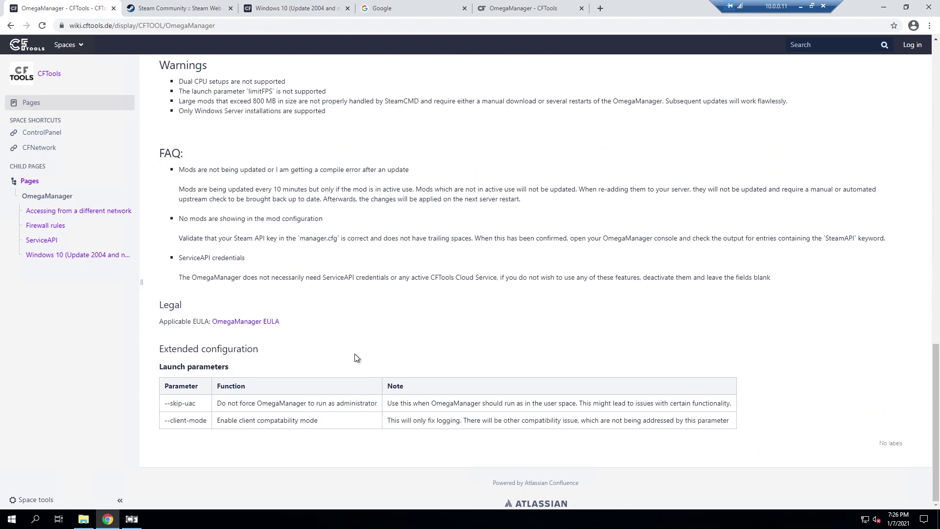
left_click(538, 6)
scroll(407, 382, "down", 1)
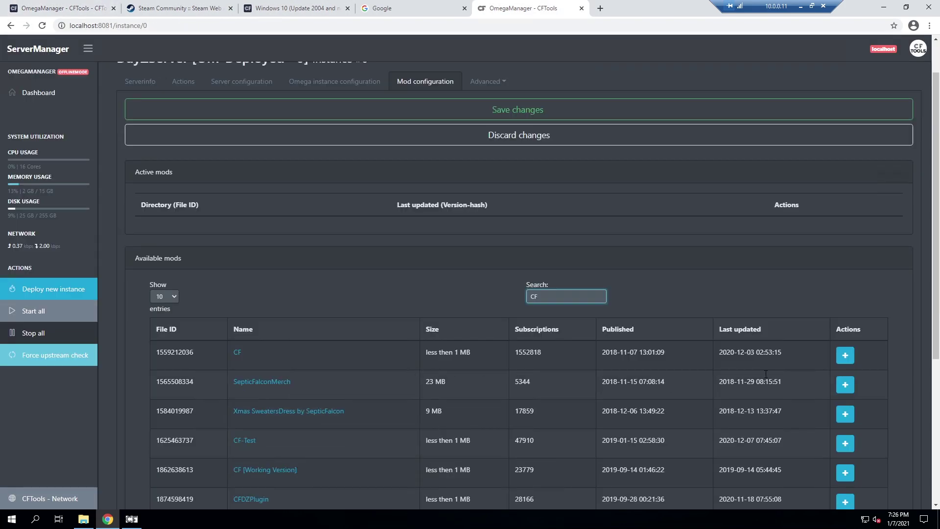
left_click(846, 355)
scroll(387, 410, "down", 3)
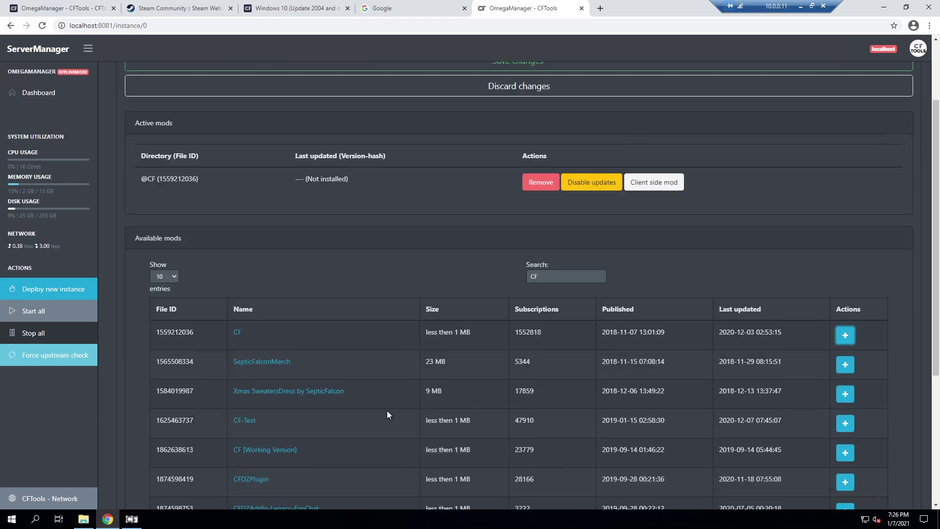
scroll(449, 357, "up", 4)
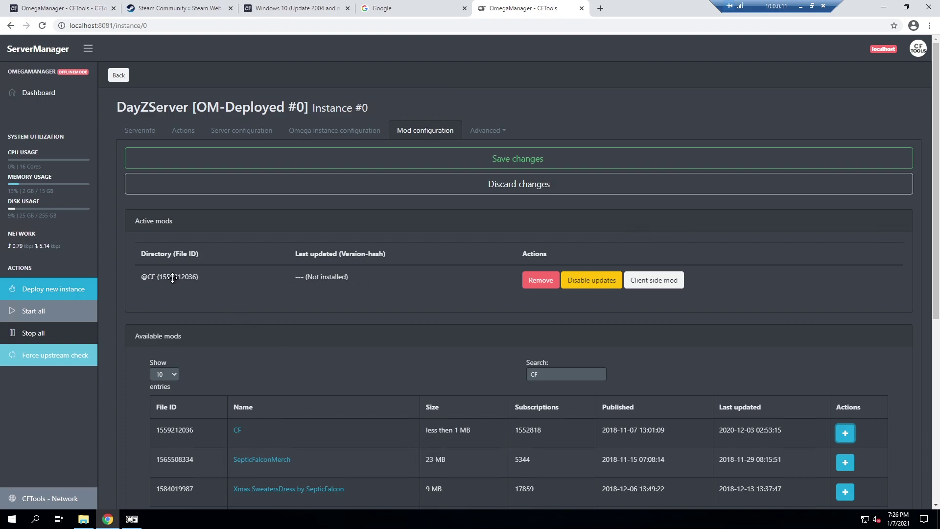
right_click(171, 278)
left_click(422, 313)
Save the mod configuration and dismiss the saved notice.
left_click(524, 166)
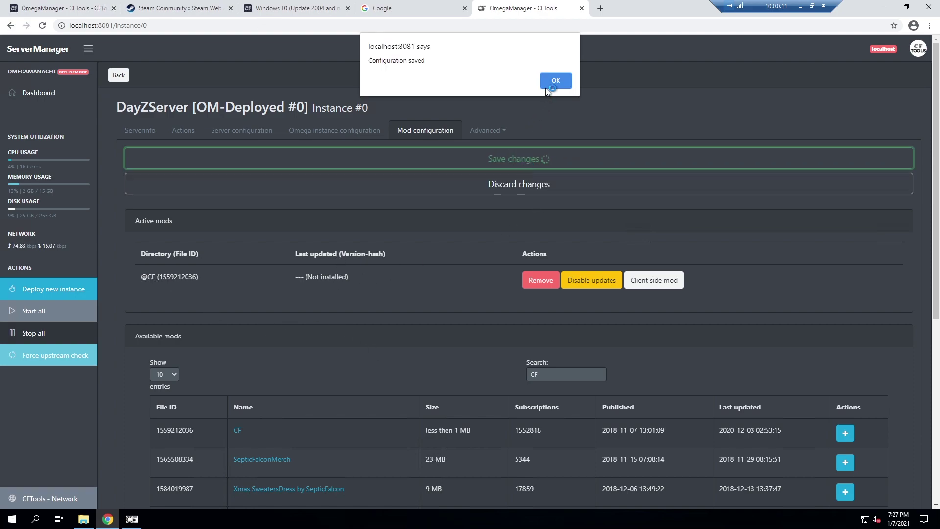
left_click(557, 81)
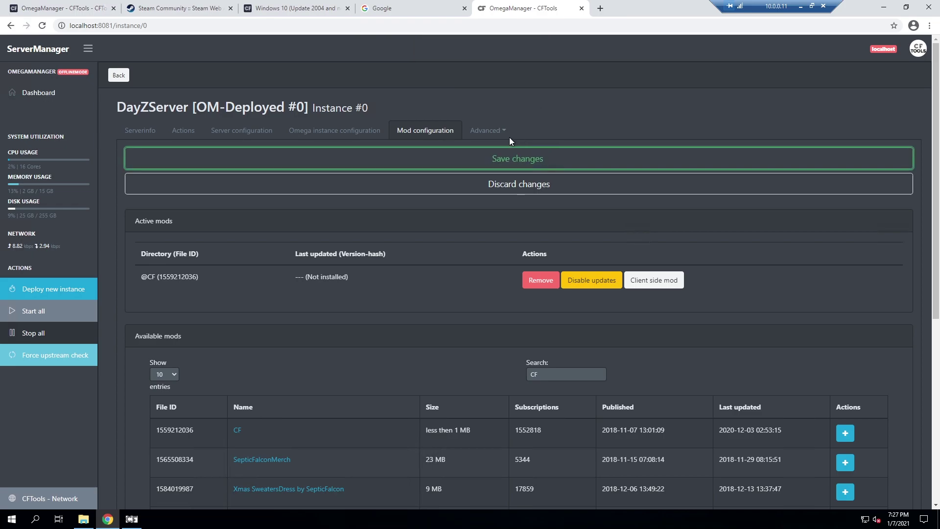
left_click(500, 136)
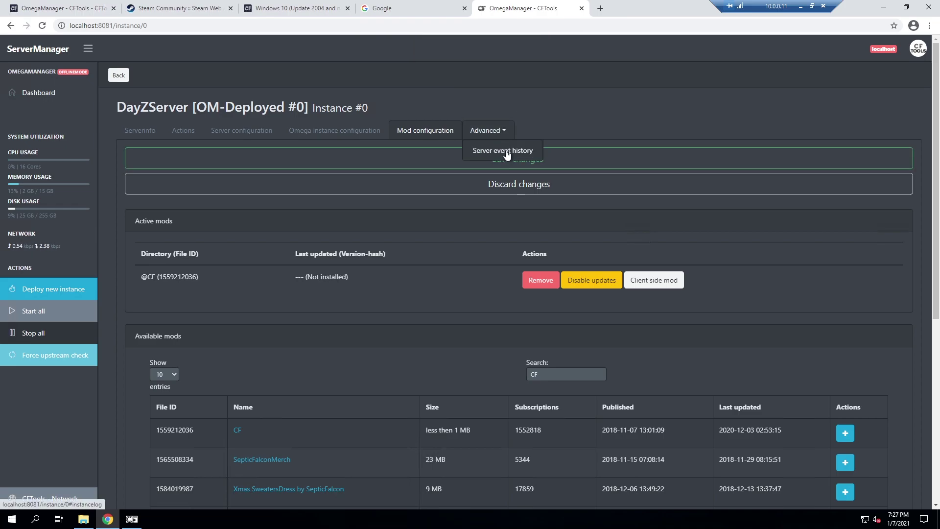
Check the event history, install the untracked CF mod from the dashboard, and start the server.
left_click(482, 155)
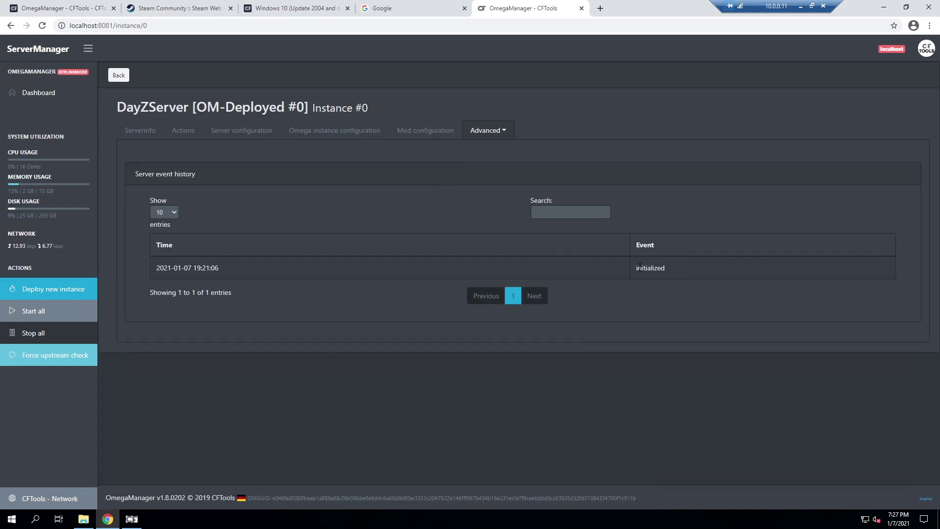
left_click(146, 131)
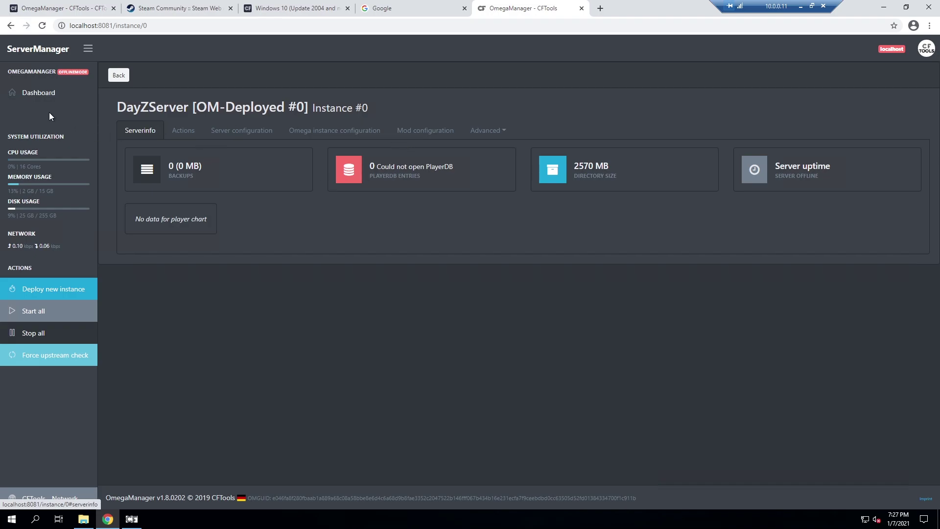
left_click(38, 97)
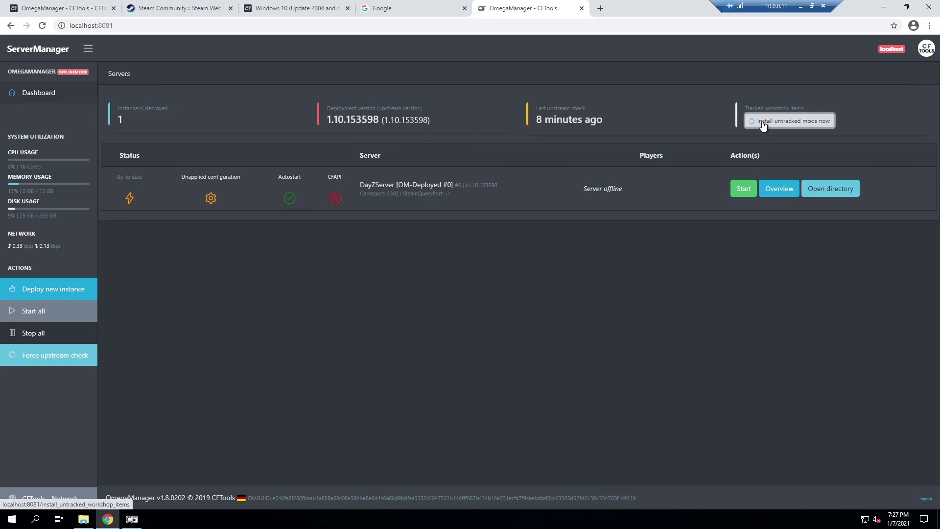
left_click(763, 125)
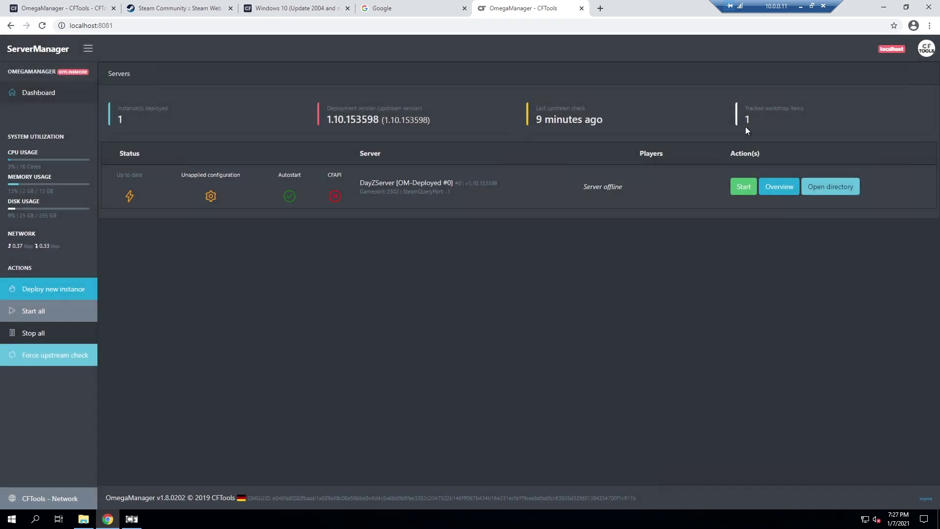
left_click(740, 186)
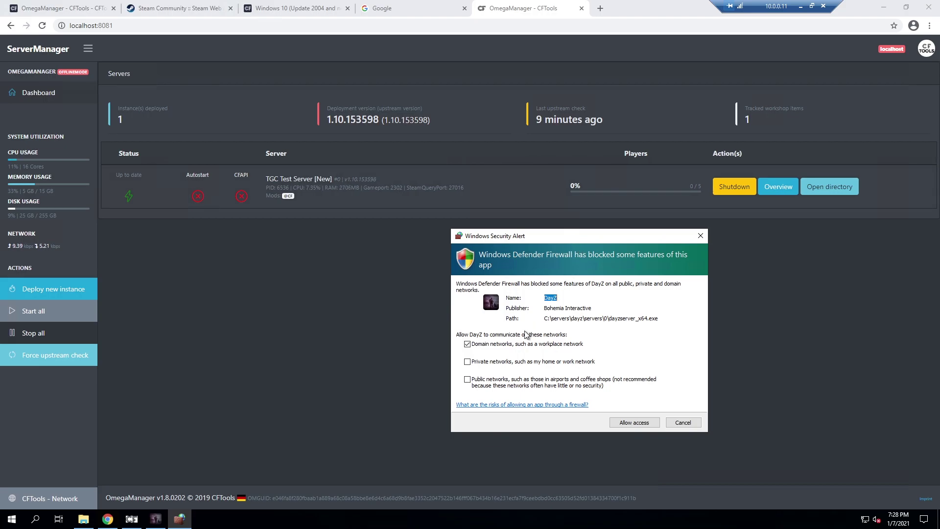
Allow DayZ through the firewall, widen and reposition its console, then launch DZSA Launcher locally.
left_click(635, 423)
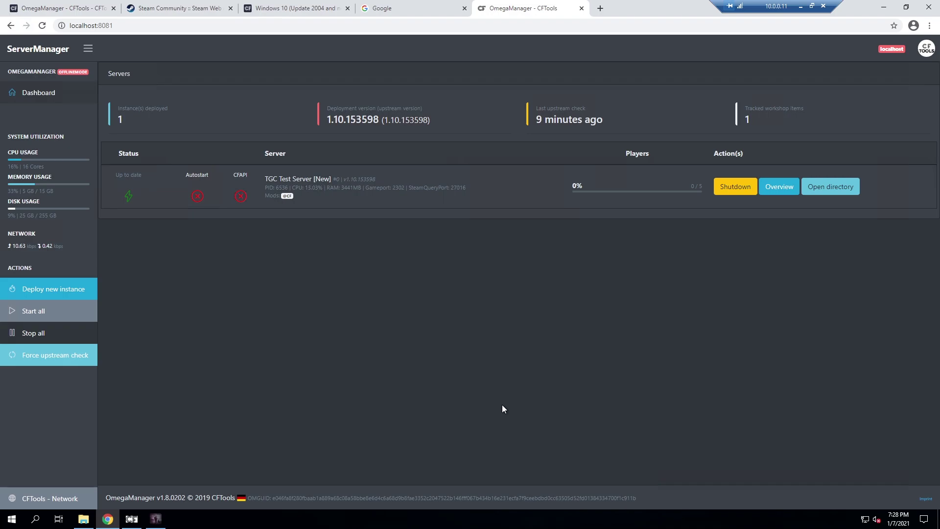
left_click(131, 519)
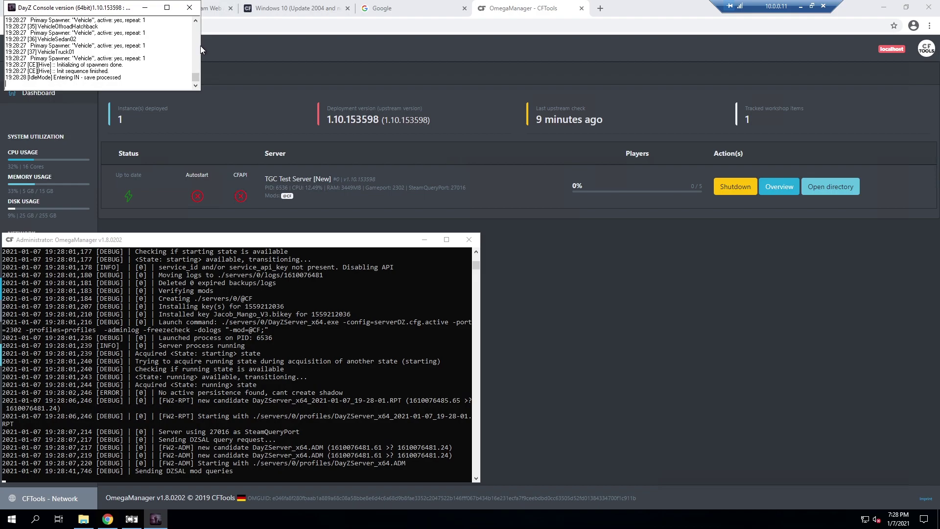
left_click_drag(201, 46, 491, 46)
left_click_drag(246, 9, 259, 89)
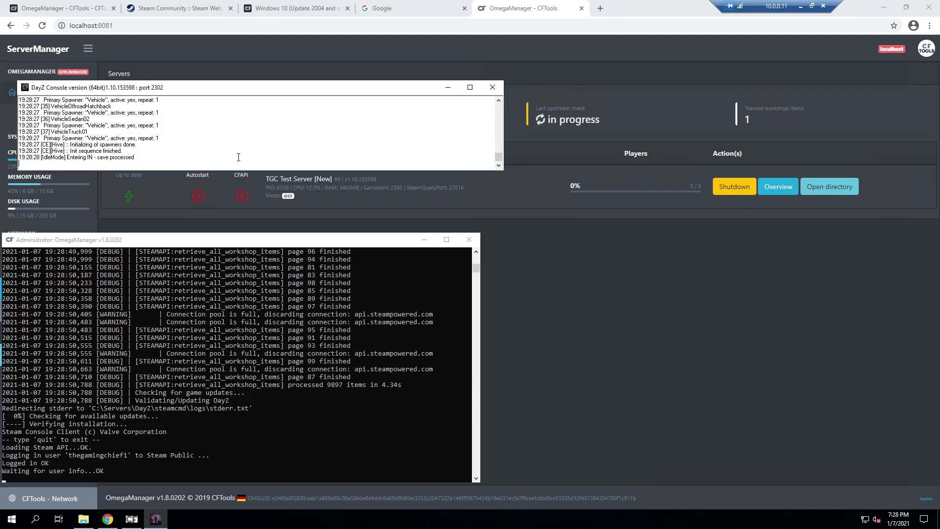
left_click(802, 7)
left_click(322, 519)
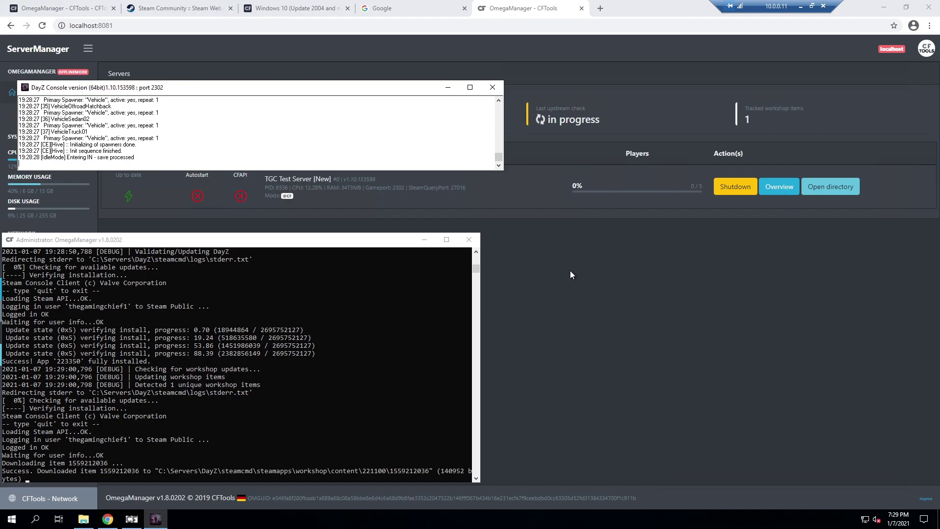
Search 'dzsal' in a new remote browser tab and open the DZSALauncher website.
left_click(570, 274)
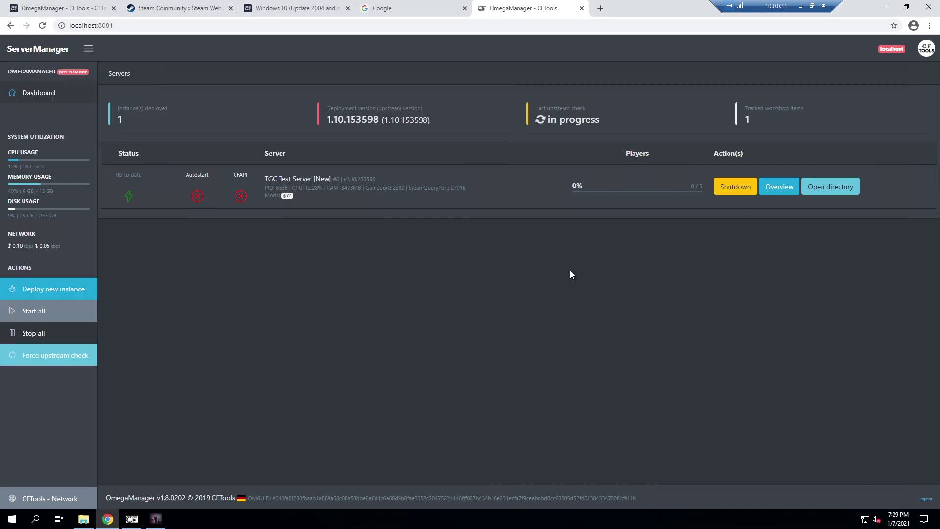
key("ctrl+t")
type("dzsal")
key("Return")
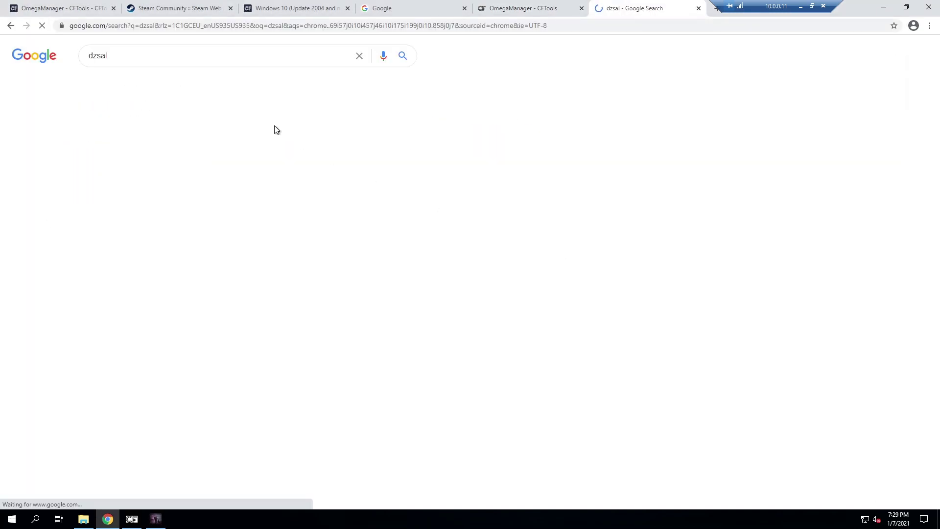
left_click(145, 133)
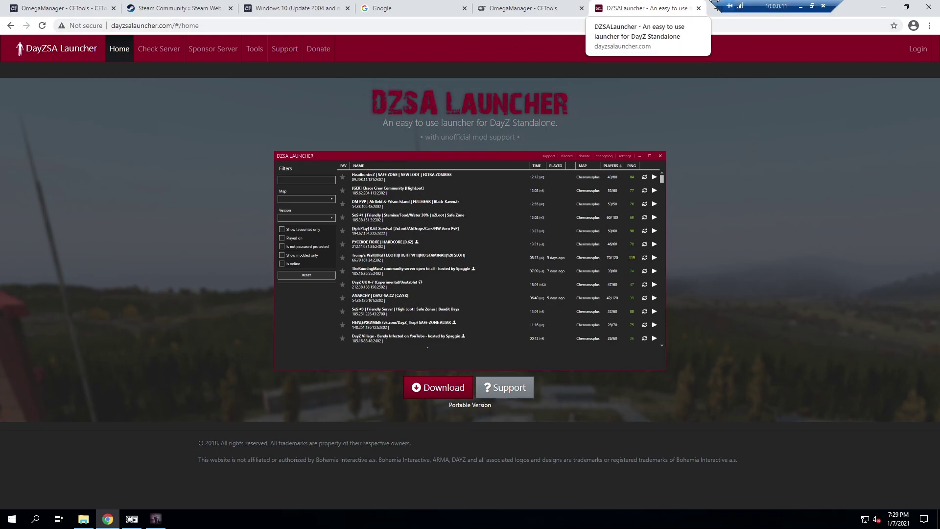
Maximize the local DZSA Launcher and filter its server list by 'TGC'.
left_click(803, 6)
left_click(756, 86)
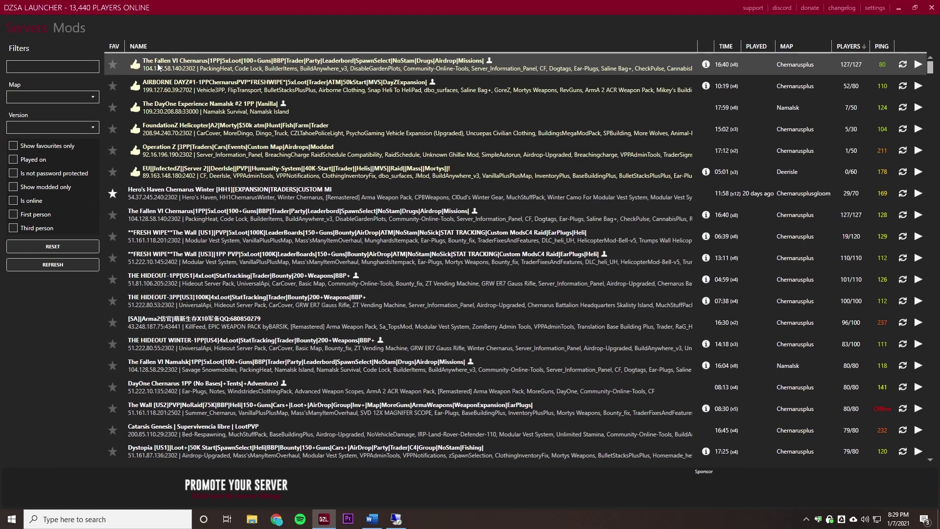
left_click(67, 64)
type("TGC")
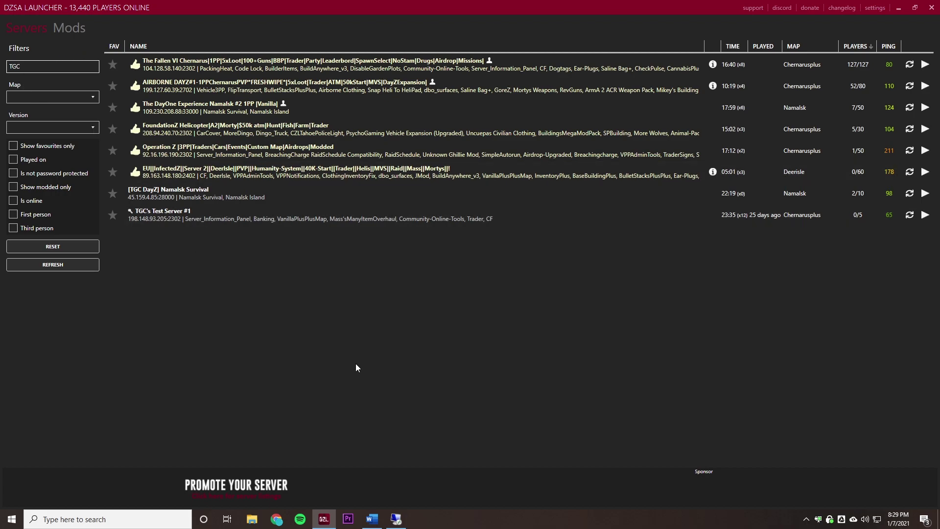
Show the TGC Test Server dashboard and scroll the OmegaManager console log to the DZSAL timeout.
mouse_move(398, 520)
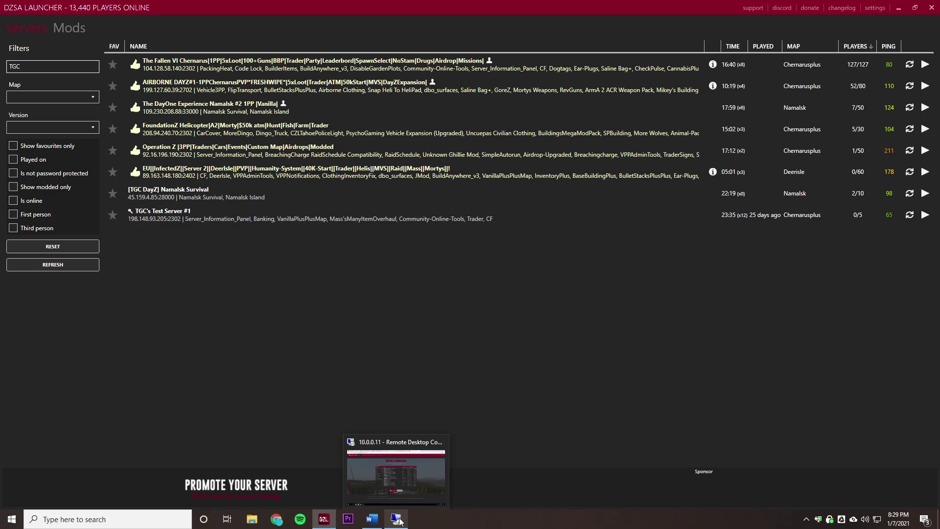
left_click(399, 520)
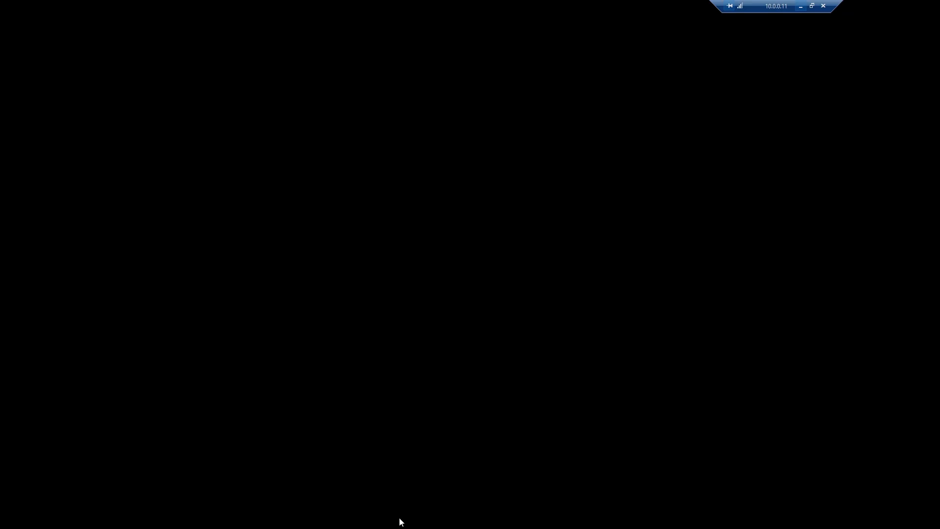
left_click(524, 6)
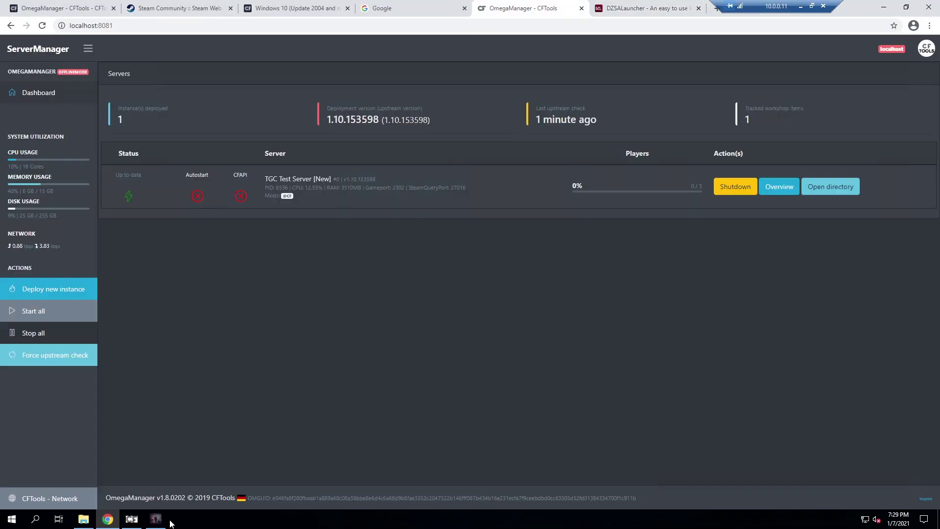
left_click(126, 519)
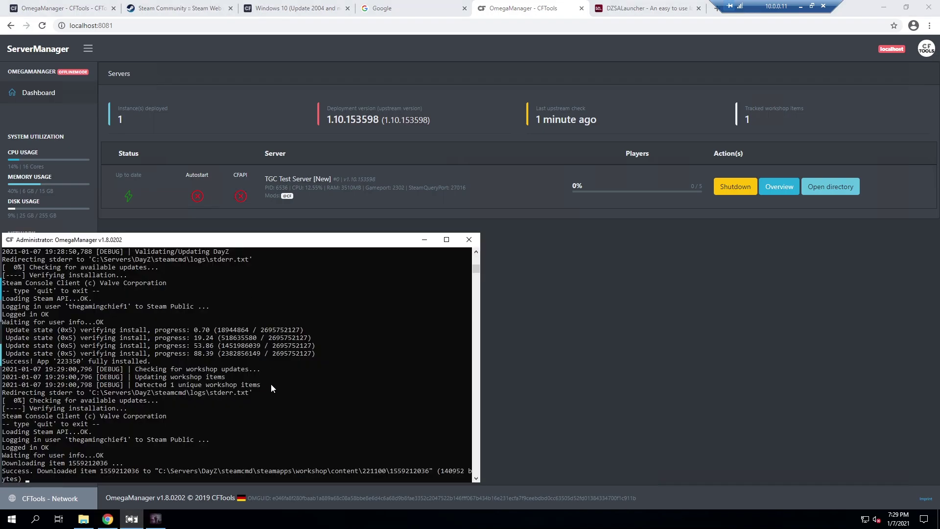
scroll(271, 384, "up", 15)
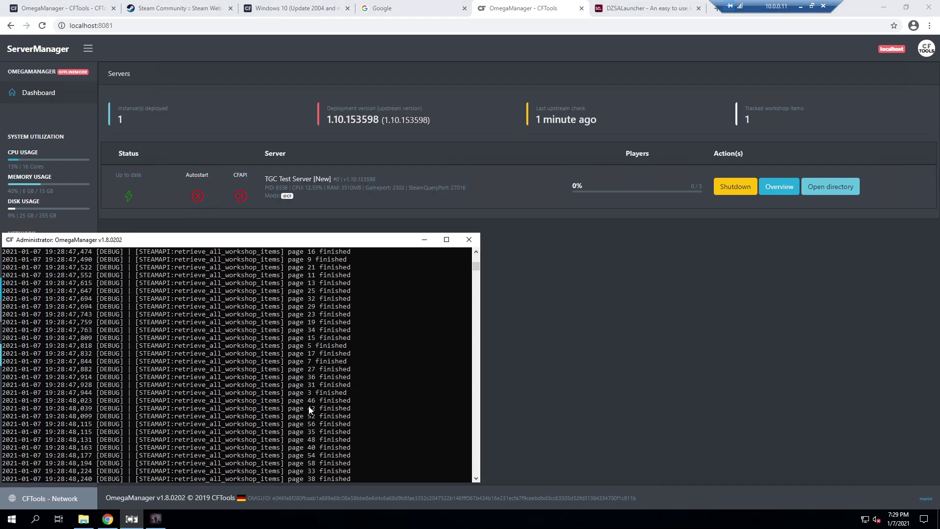
scroll(309, 406, "up", 10)
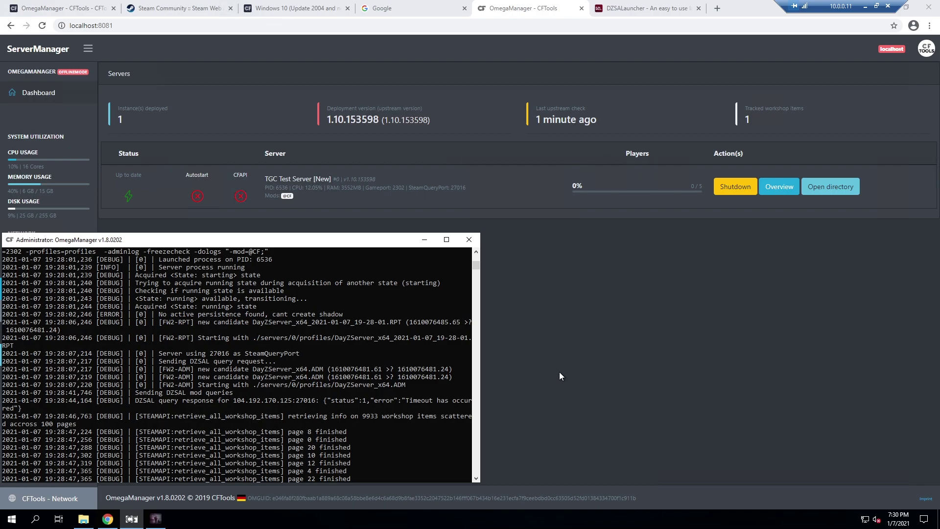
key("super+Down")
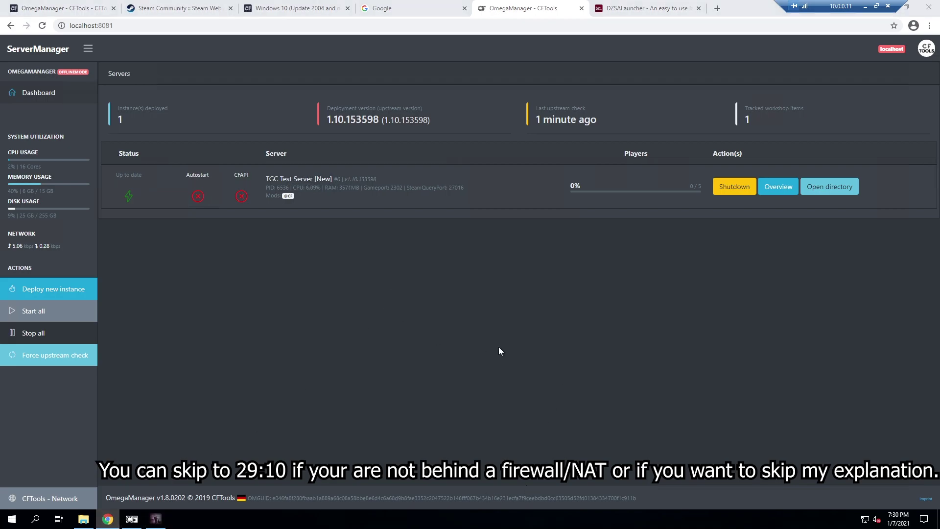
left_click(108, 519)
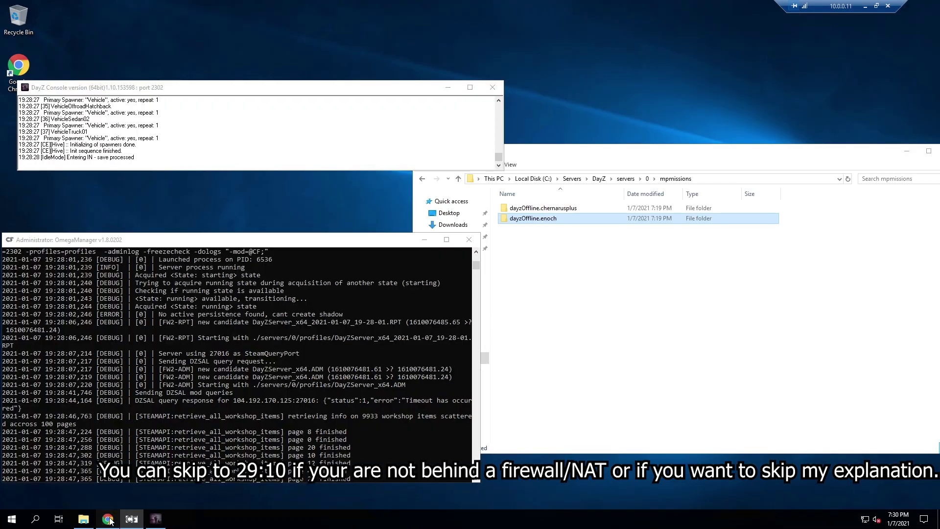
left_click(109, 520)
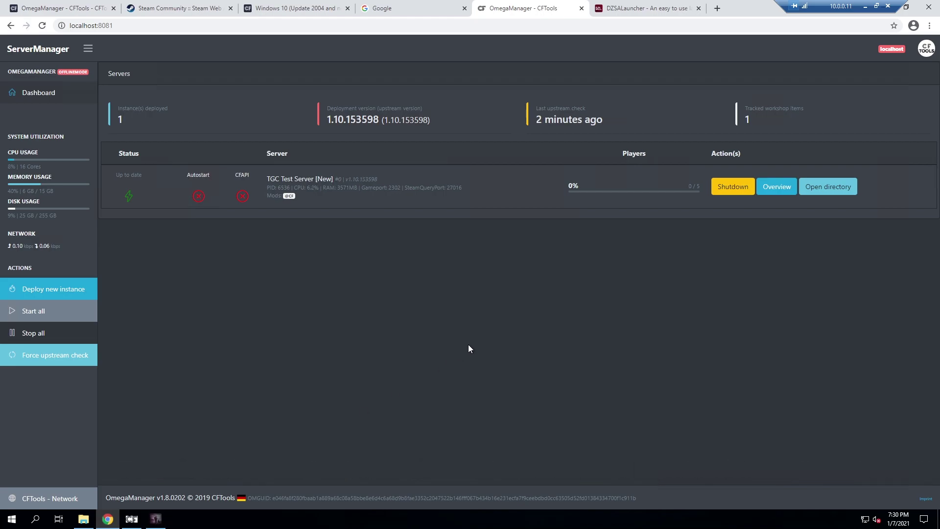
Open the DZSA server check page and copy the public IP from a 'my ip' search.
left_click(657, 7)
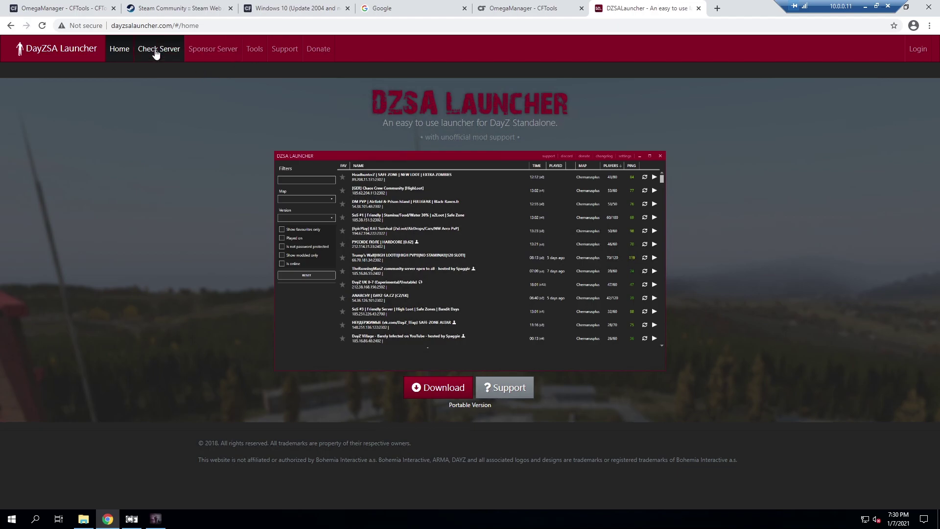
left_click(156, 52)
key("ctrl+t")
type("my up")
key("Return")
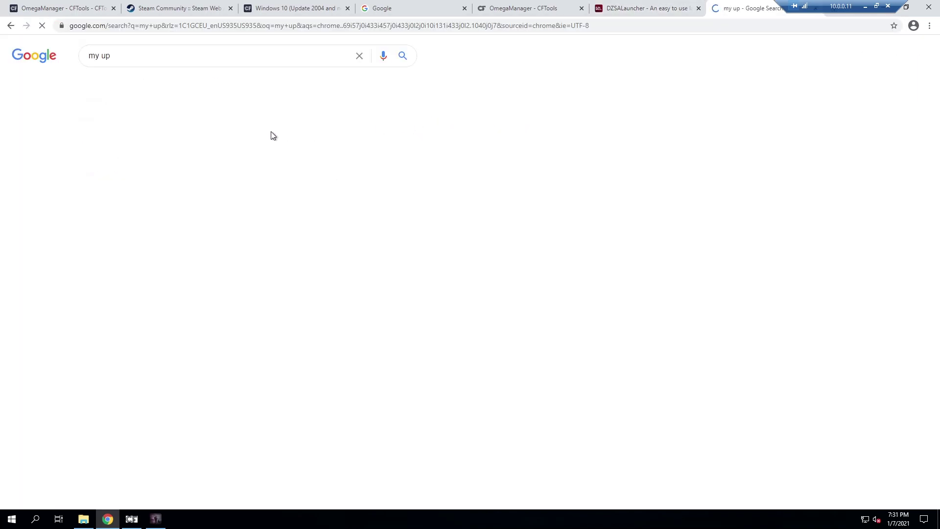
left_click(166, 58)
key("BackSpace")
key("BackSpace")
type("ip")
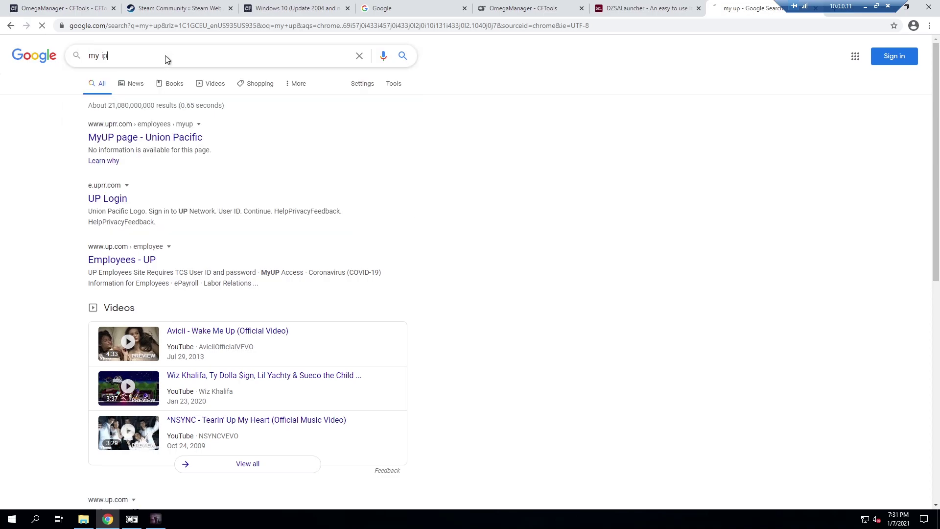
left_click_drag(175, 166, 227, 126)
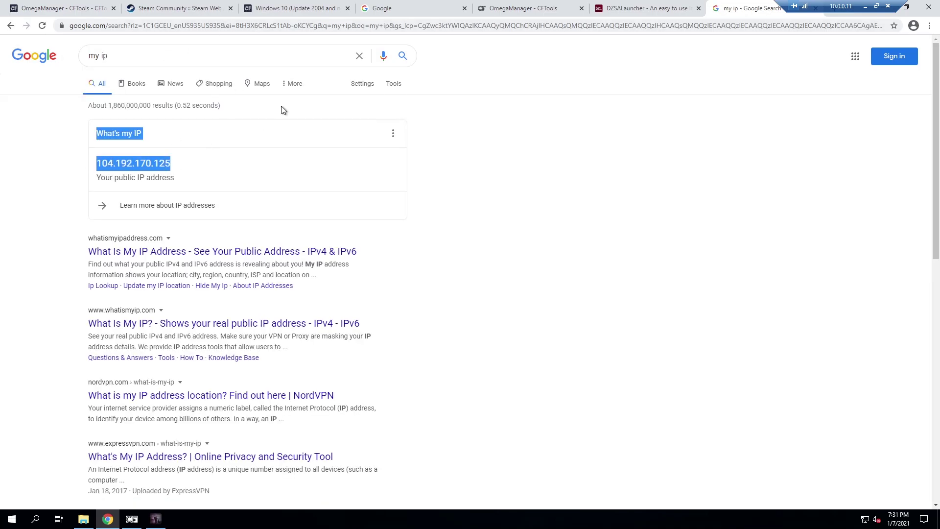
double_click(128, 165)
key("ctrl+c")
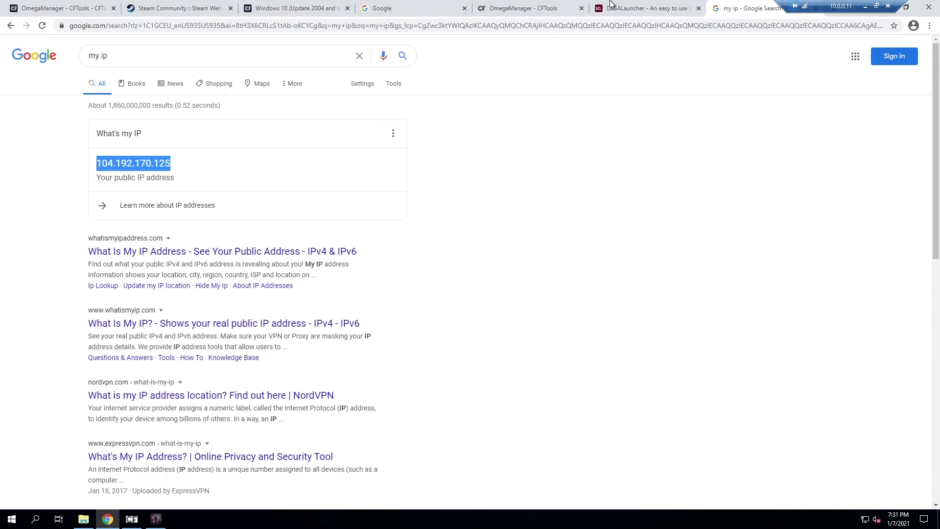
Check the public IP with query port 27016; the check returns a timeout error.
left_click(609, 5)
left_click(249, 119)
key("ctrl+v")
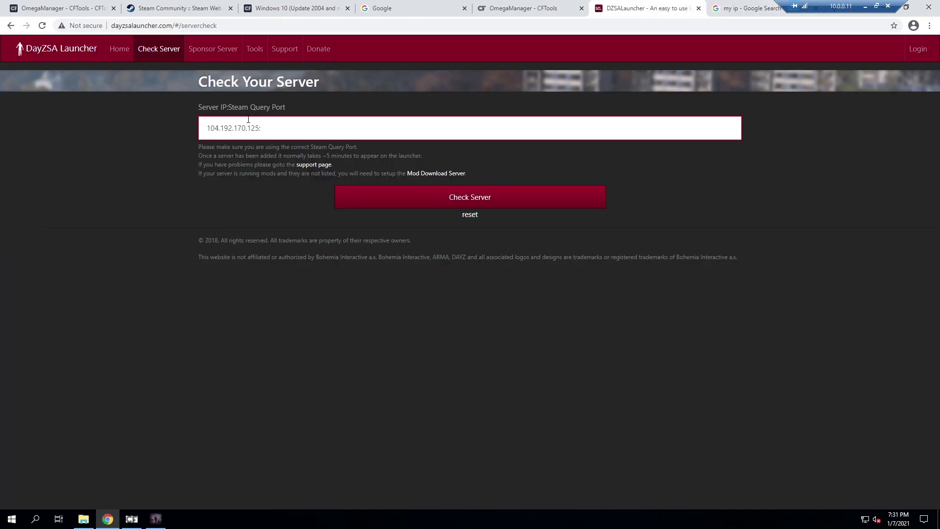
type(":27016")
left_click(369, 196)
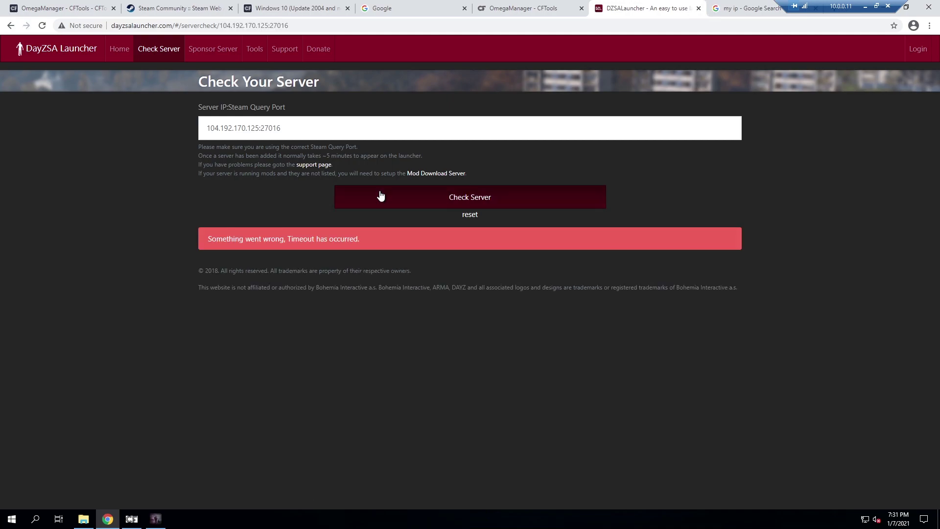
triple_click(248, 240)
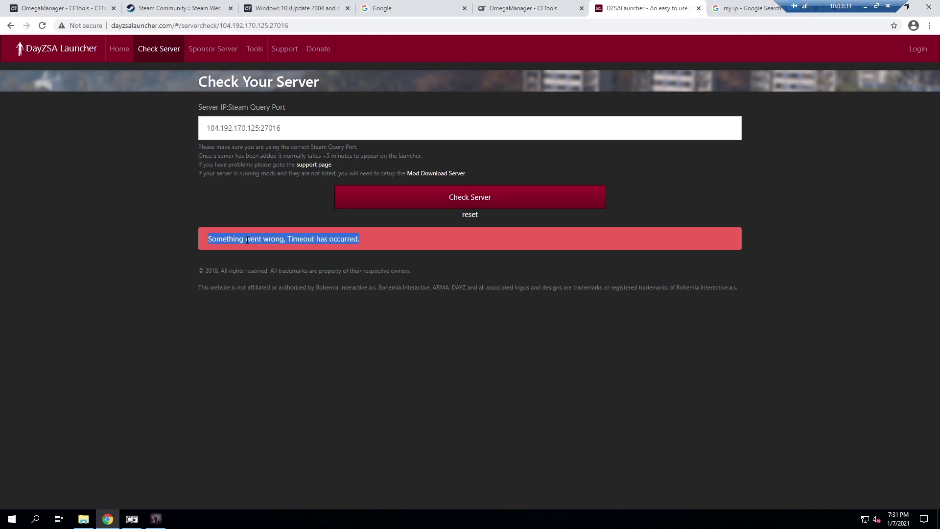
left_click_drag(725, 7, 698, 8)
Close the IP search tab and run ipconfig in Command Prompt, showing 10.0.0.11 and gateway 10.0.0.1.
left_click(699, 8)
left_click(12, 519)
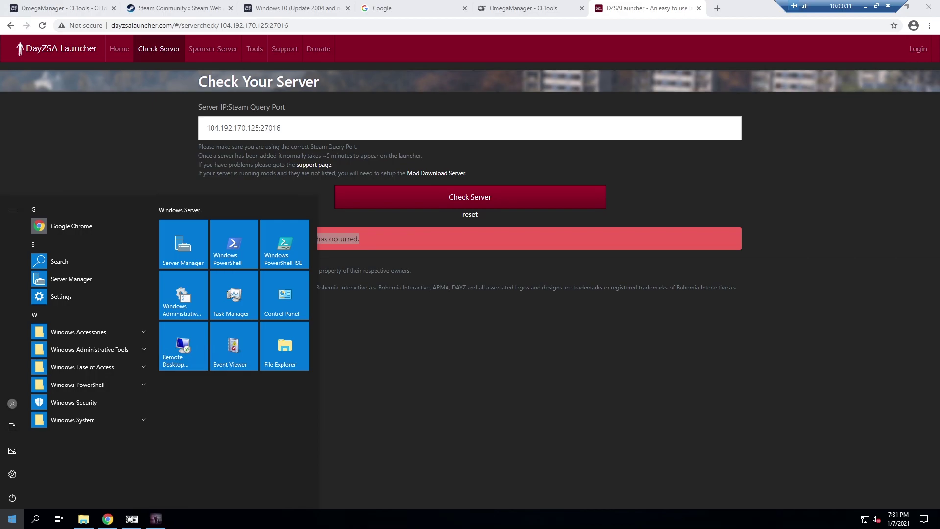
type("cmd")
left_click(35, 231)
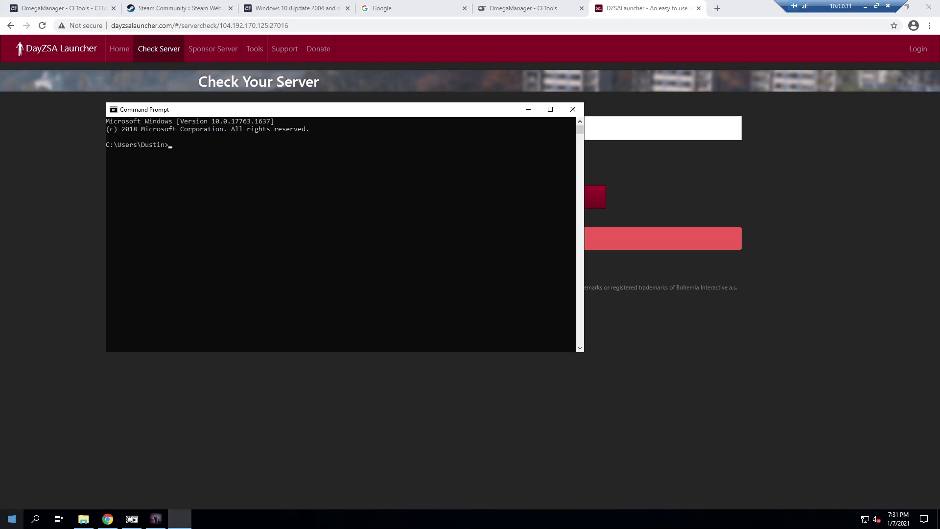
type("ipconfig")
key("Return")
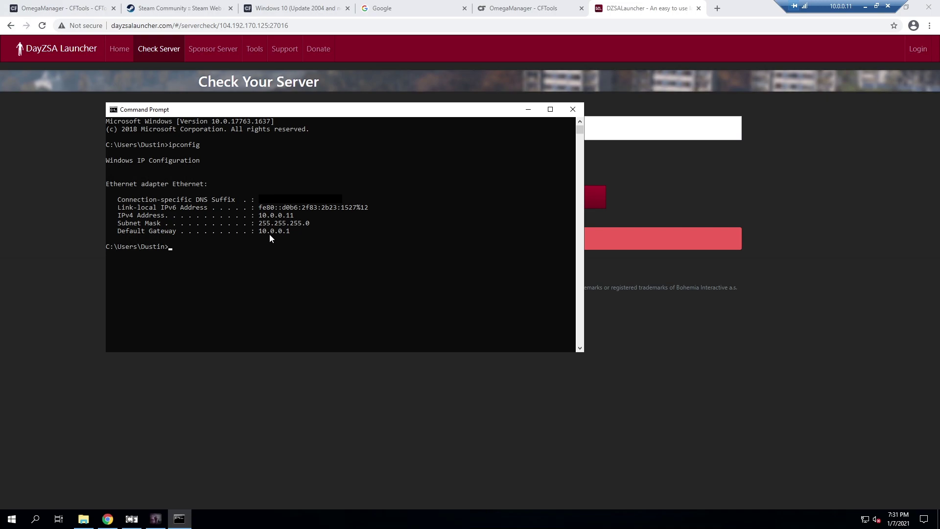
Load 10.0.0.1 in a new Chrome tab and proceed past the unsafe-certificate warning to pfSense.
left_click(342, 411)
key("ctrl+t")
type("10")
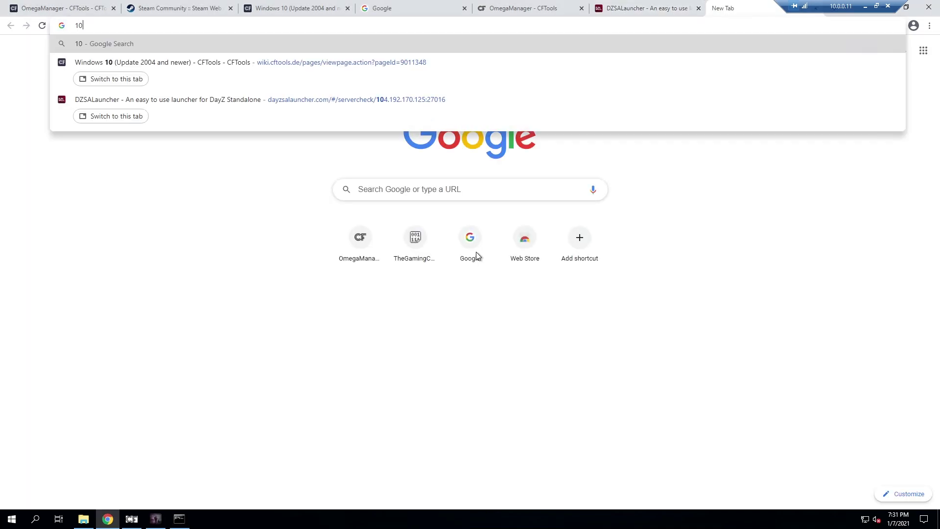
type(".0.0.0.")
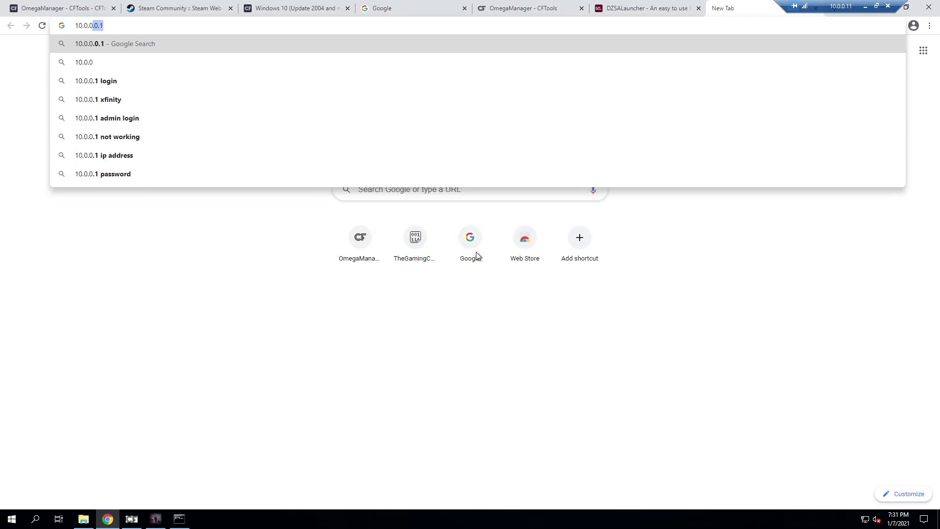
key("BackSpace")
type("1")
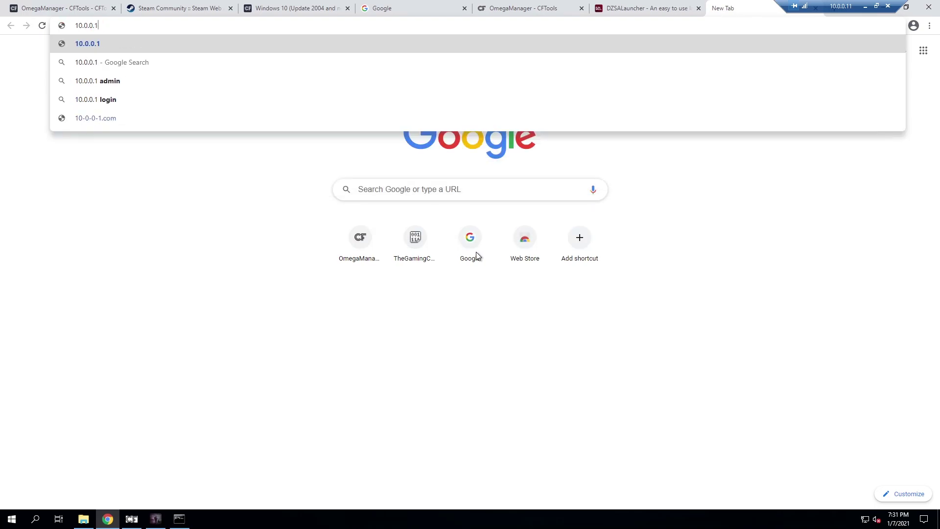
key("Return")
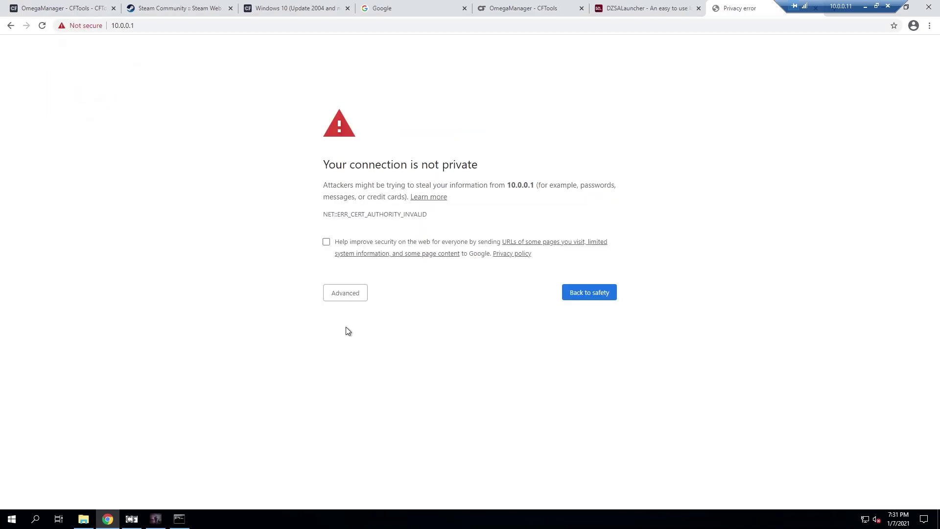
left_click(358, 292)
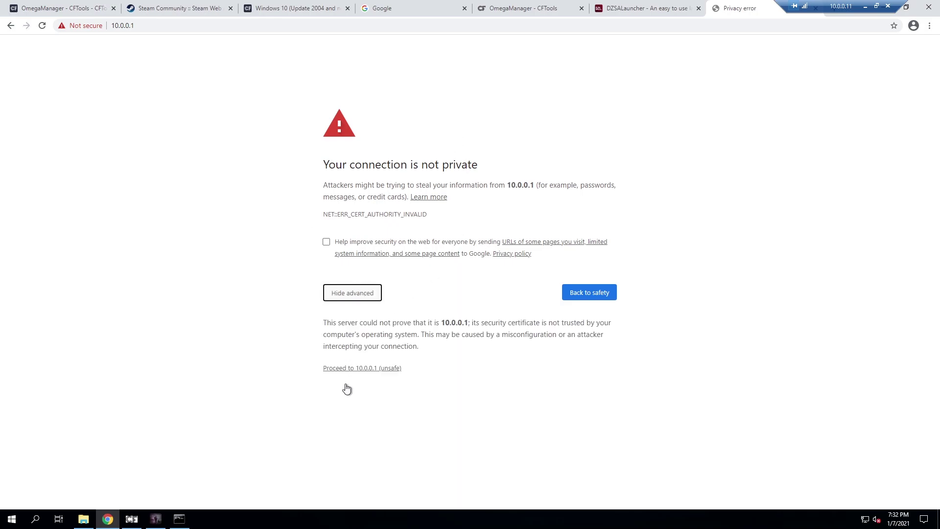
left_click(350, 369)
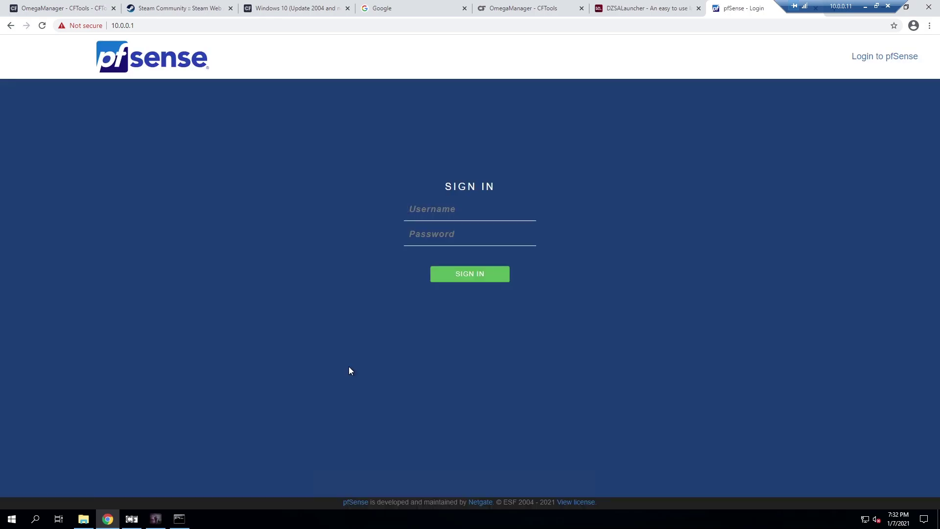
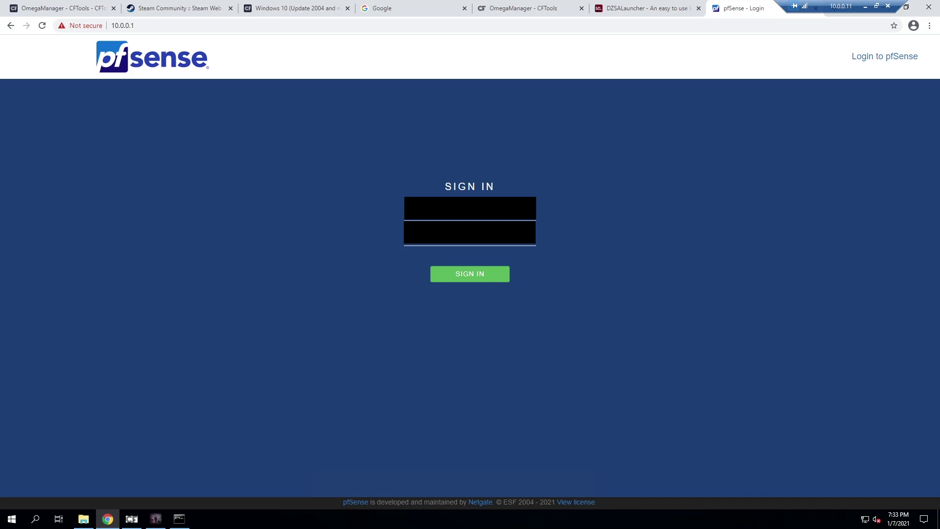
Sign in to pfSense at 10.0.0.1 and go to Firewall > NAT port forwards.
key("Return")
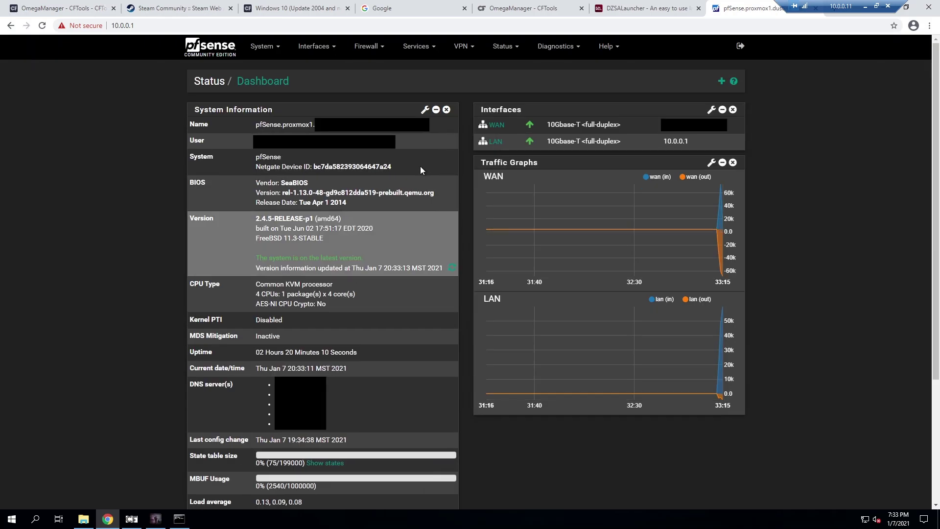
left_click(377, 49)
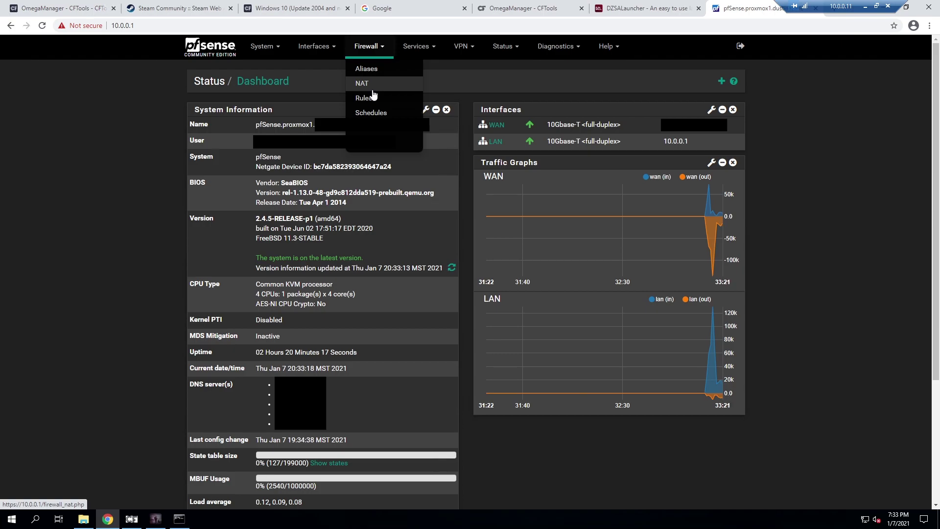
left_click(372, 90)
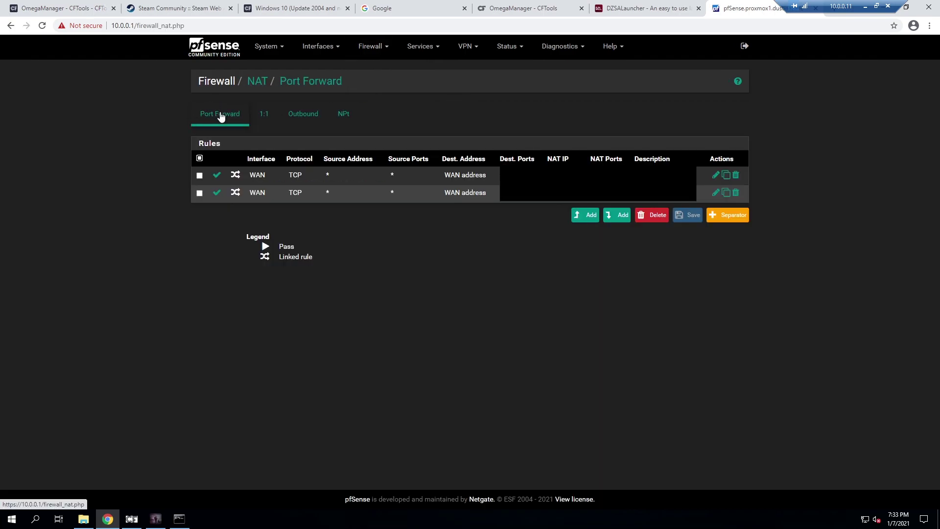
Add a new port forward rule with protocol TCP/UDP and destination WAN address.
left_click(582, 216)
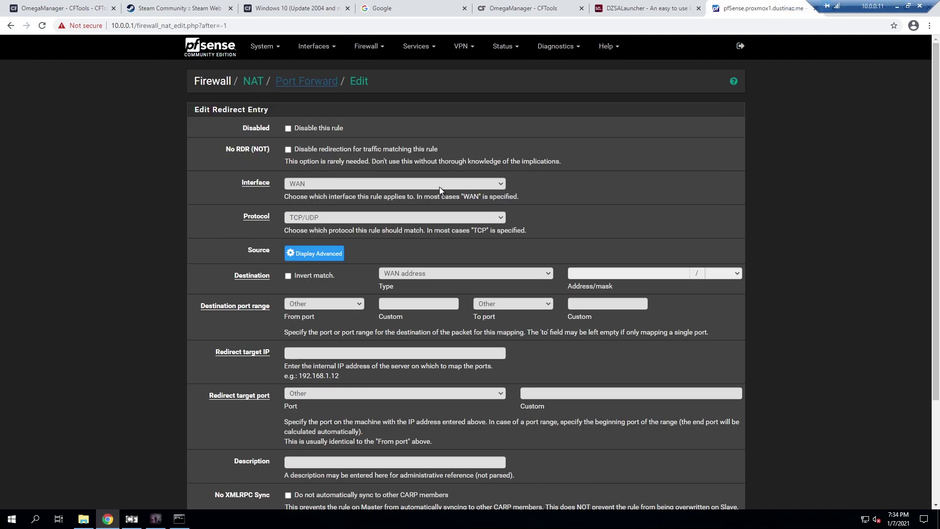
left_click(340, 218)
left_click(339, 218)
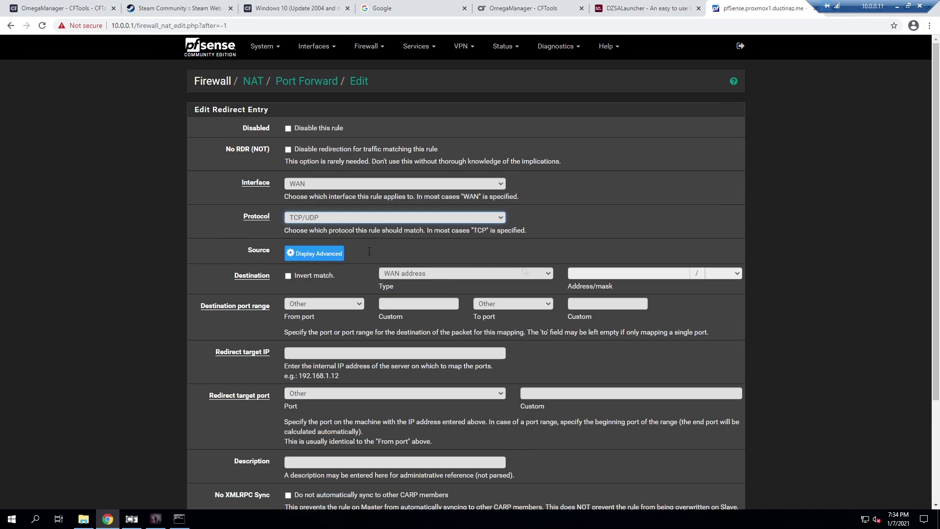
left_click(466, 273)
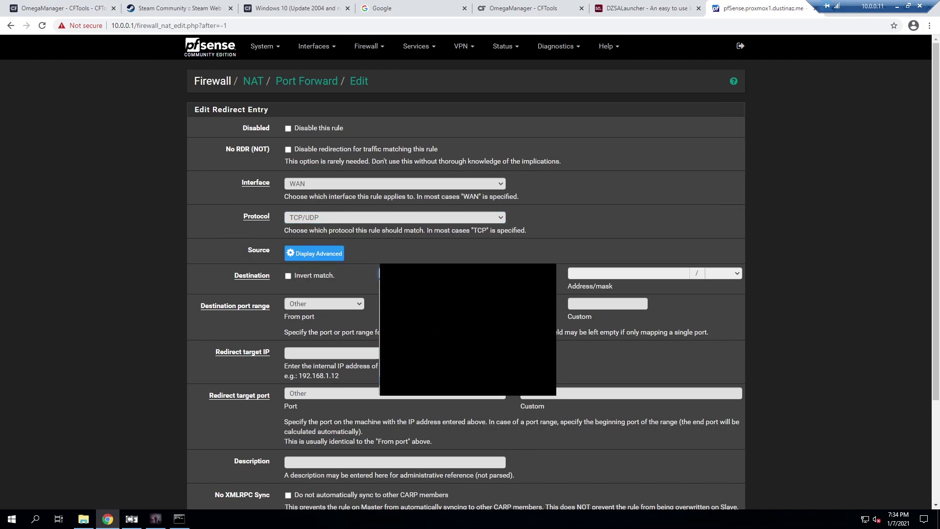
left_click(428, 307)
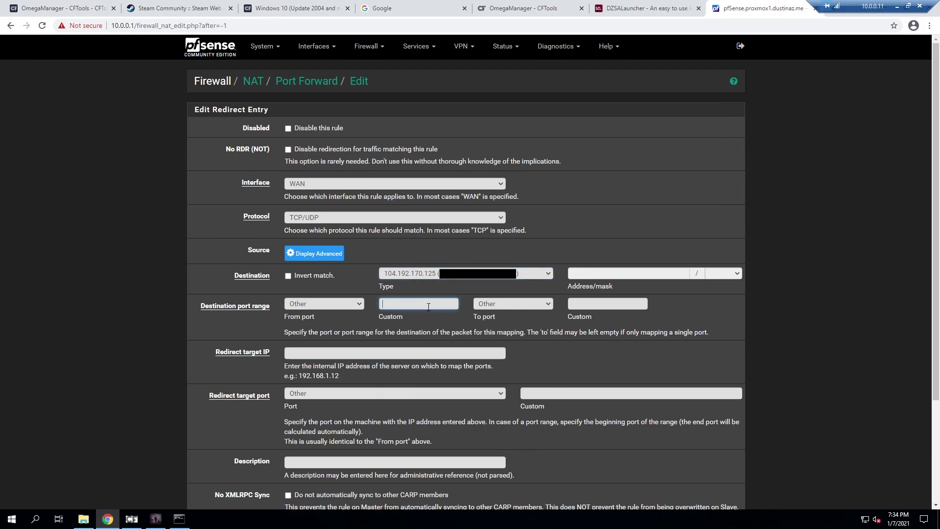
Set the destination port range to 2302–2302, then check the PC's address in ipconfig.
type("2302")
left_click(626, 302)
left_click(602, 305)
type("2302")
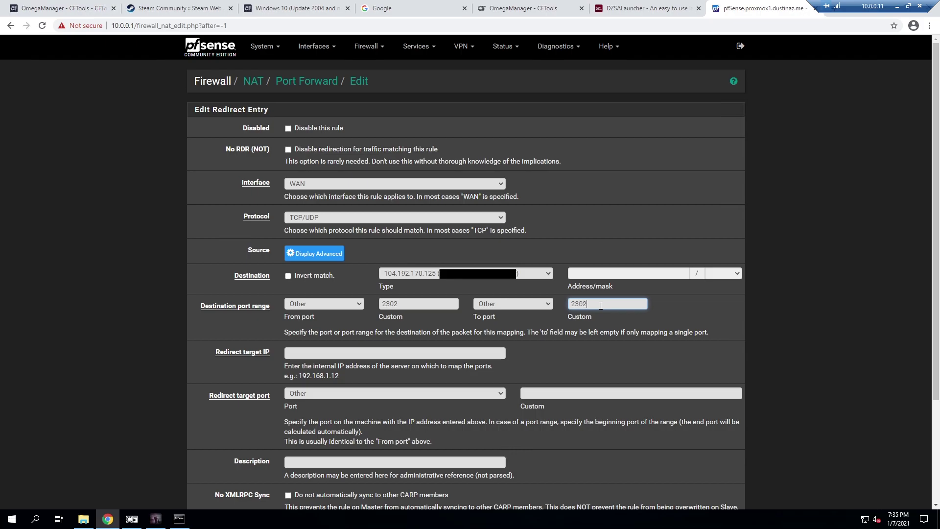
left_click(426, 349)
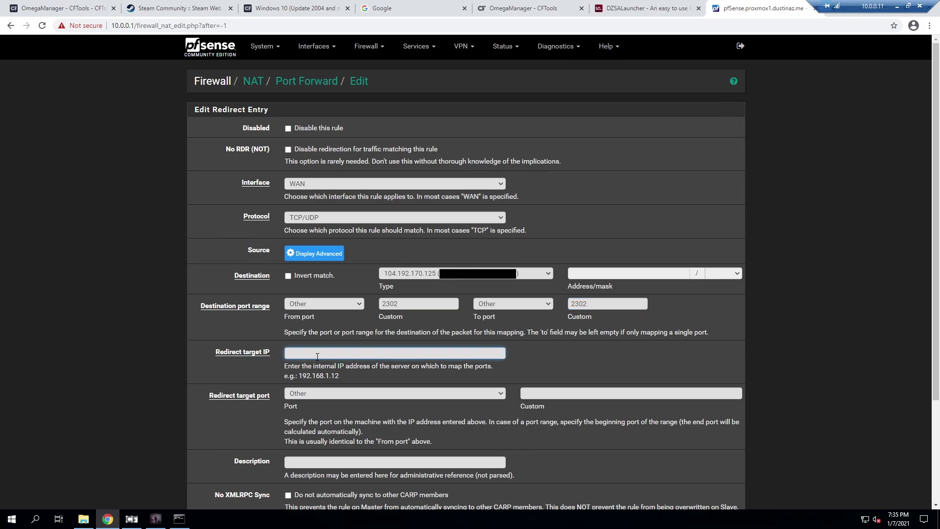
left_click(179, 518)
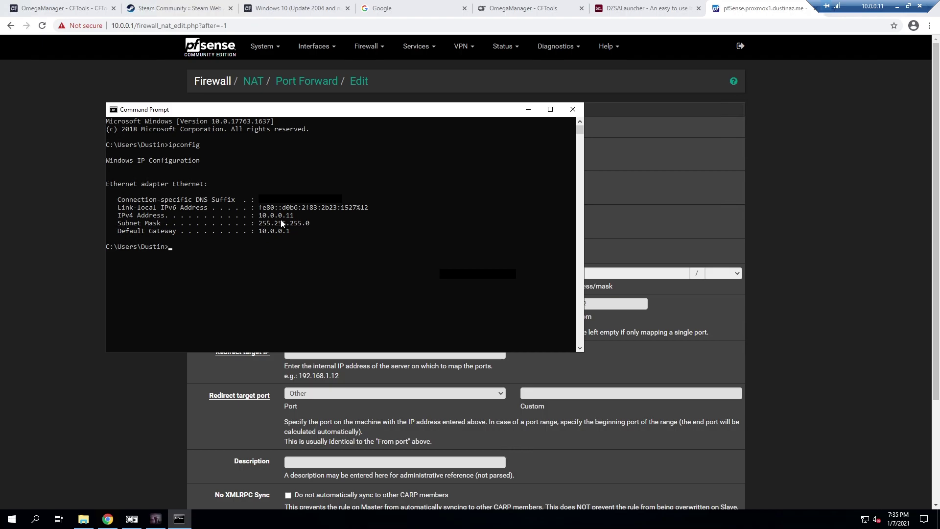
Return to the port forward form to redirect to 10.0.0.11 on port 2302.
left_click(358, 412)
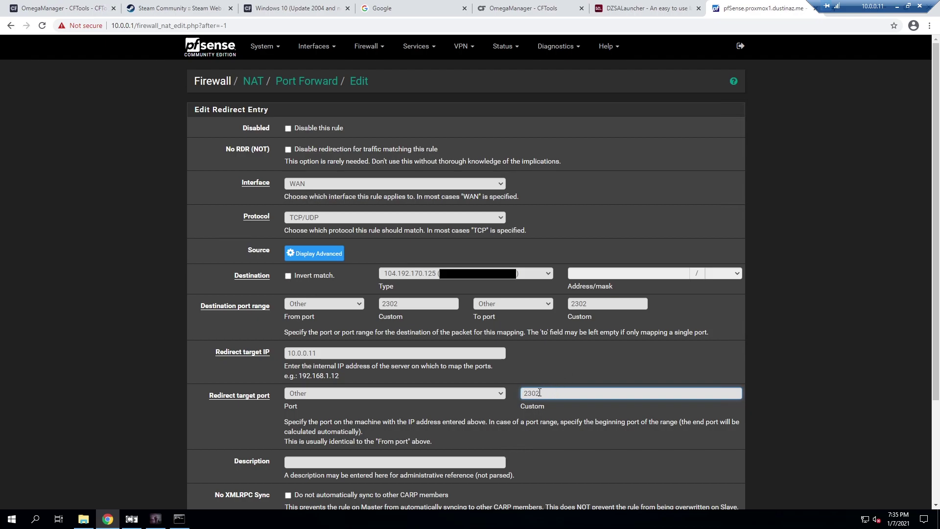
Enter the description 'Allow 2302 on game server' and save the port forward rule.
scroll(539, 392, "down", 2)
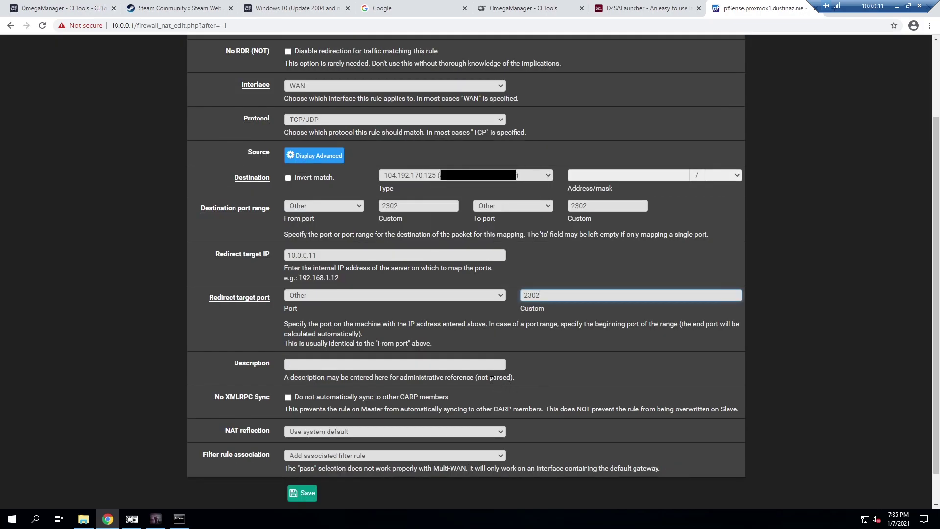
left_click(475, 364)
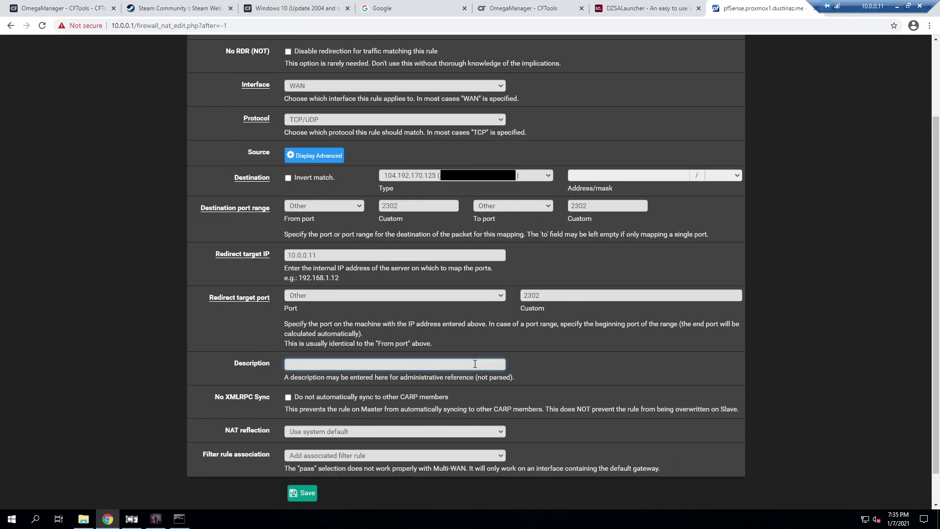
type("Allow 2302 on game server")
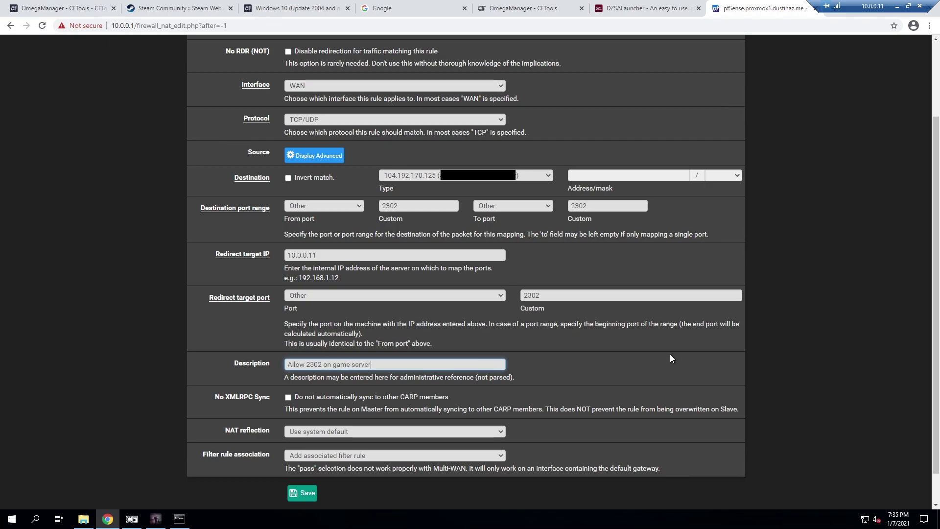
scroll(538, 346, "up", 2)
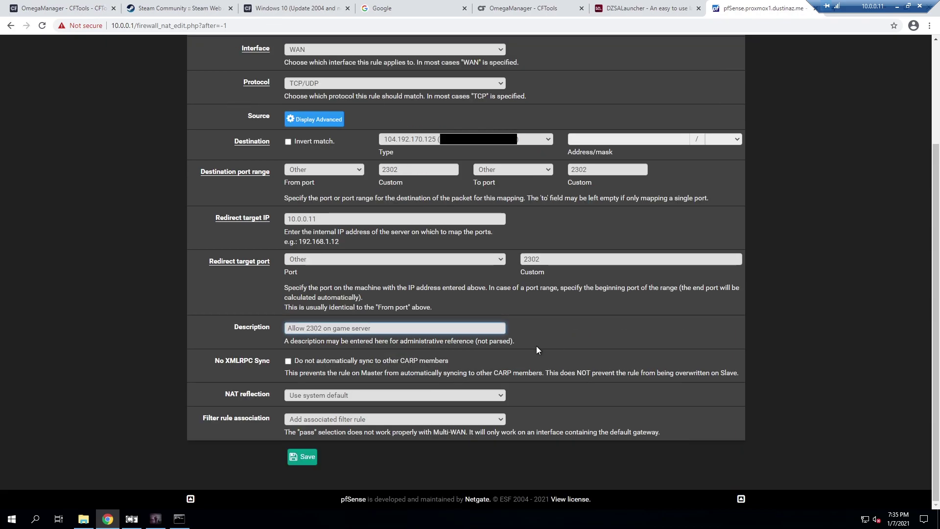
scroll(559, 436, "down", 1)
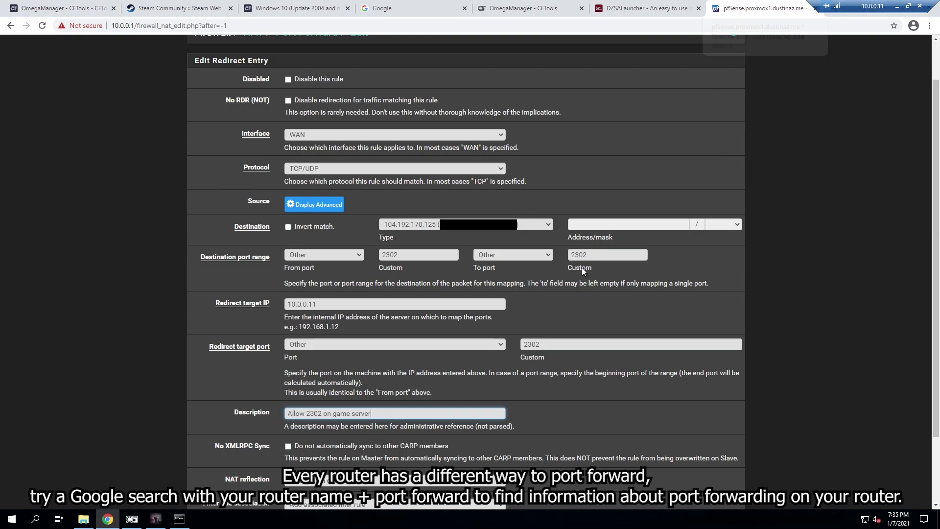
scroll(618, 343, "down", 2)
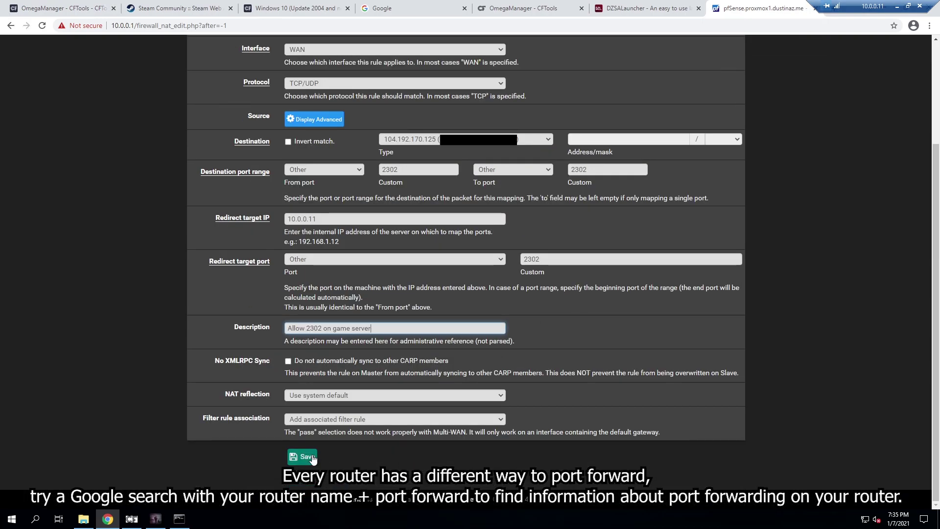
left_click(312, 458)
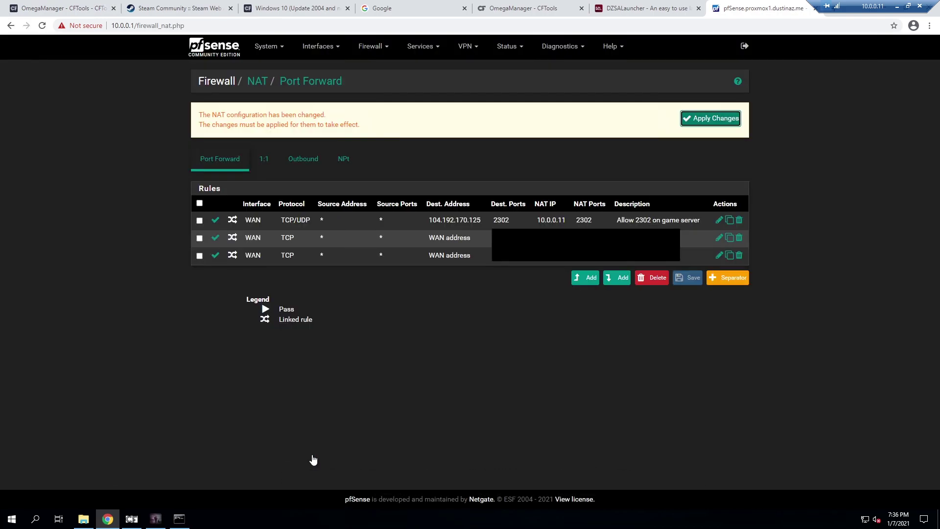
Apply the pending NAT changes and start another new port forward rule.
left_click(711, 123)
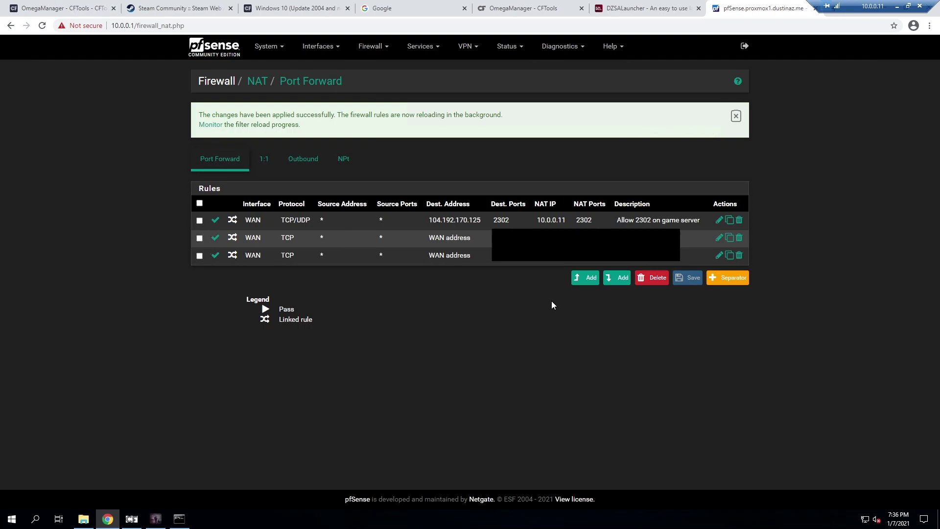
left_click(583, 278)
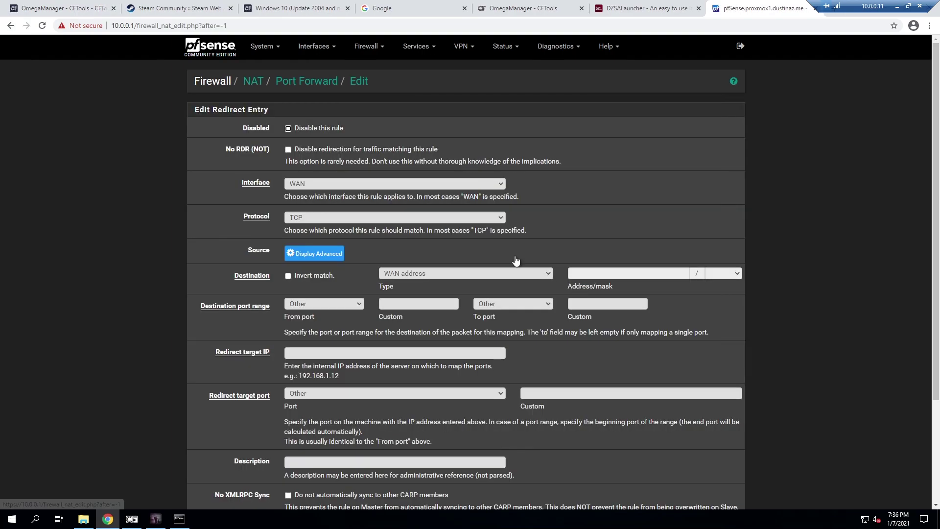
Set protocol TCP/UDP, destination WAN address, and destination port range 27016–27016.
left_click(405, 218)
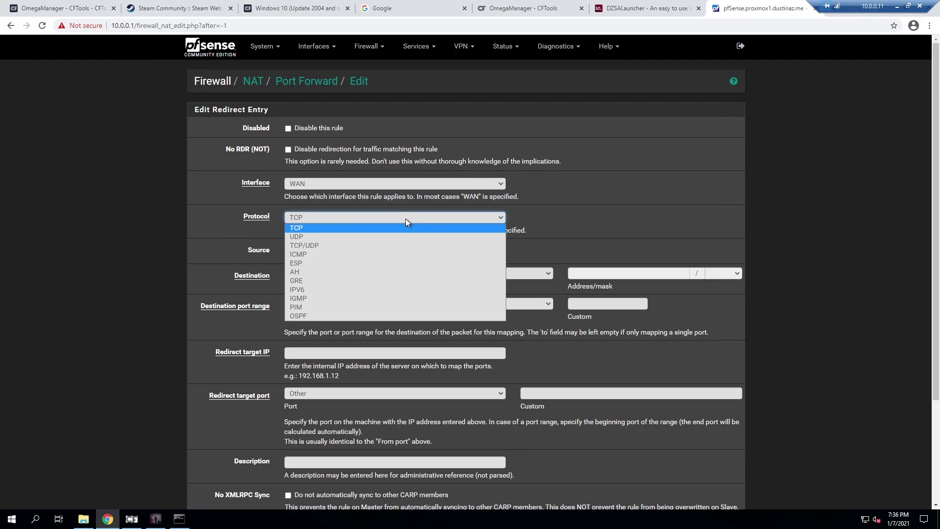
left_click(372, 246)
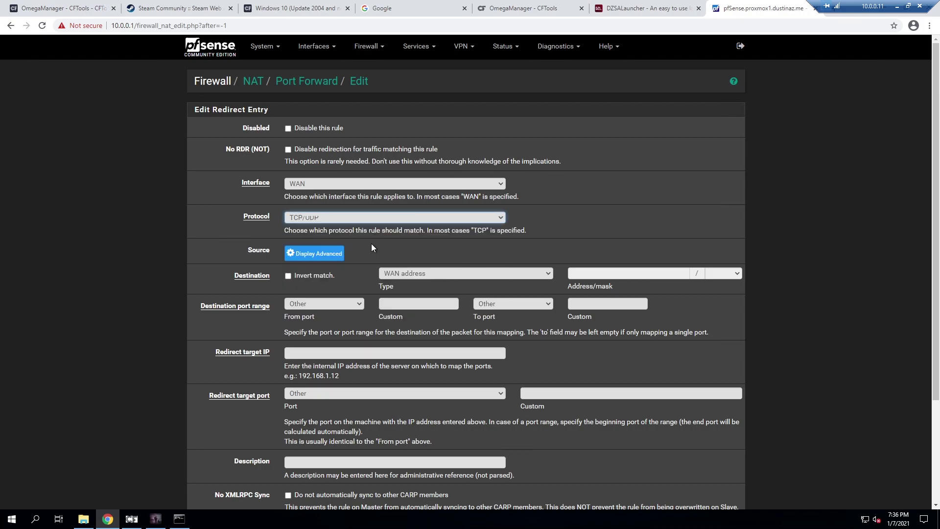
left_click(439, 274)
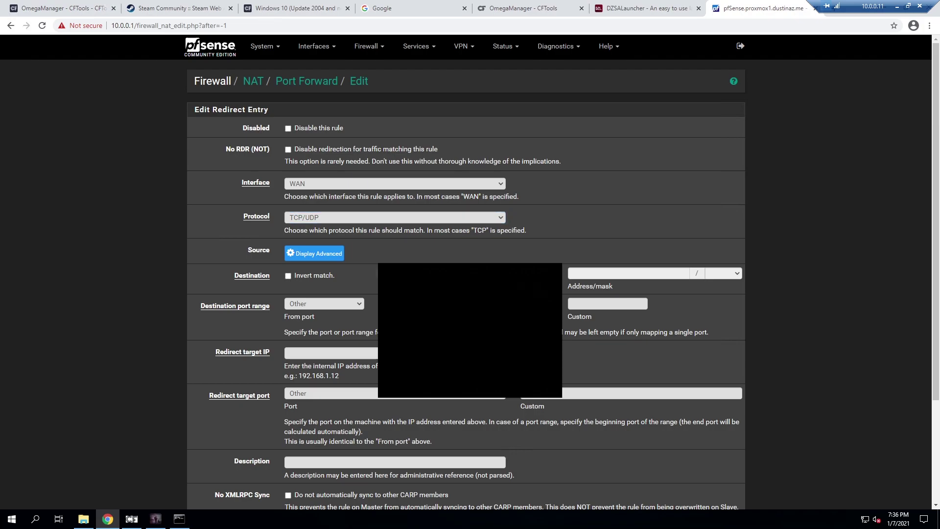
left_click(494, 369)
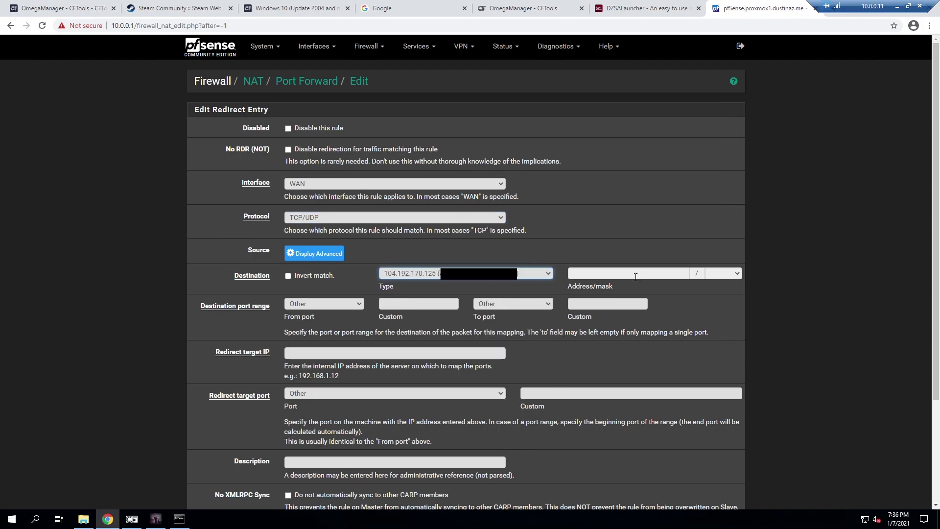
left_click(405, 302)
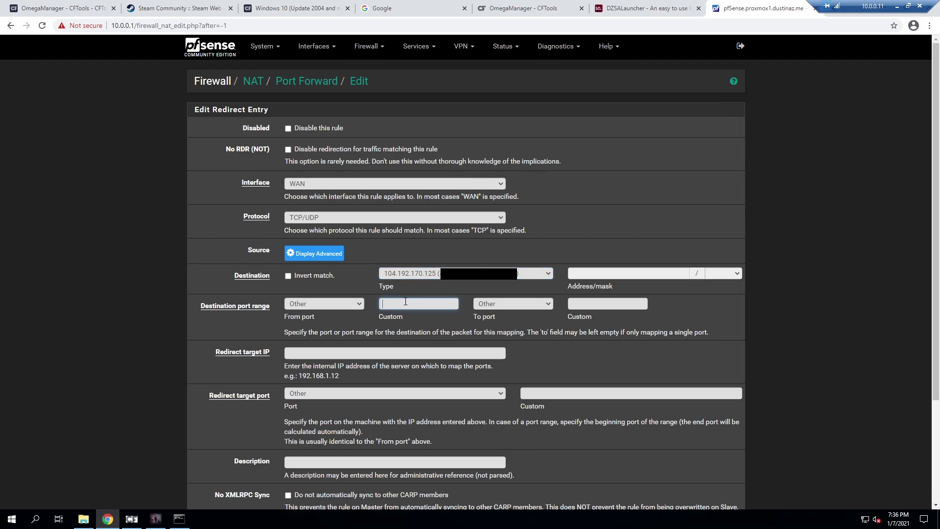
type("27016")
left_click_drag(405, 301, 305, 293)
key("ctrl+c")
left_click(599, 301)
key("ctrl+v")
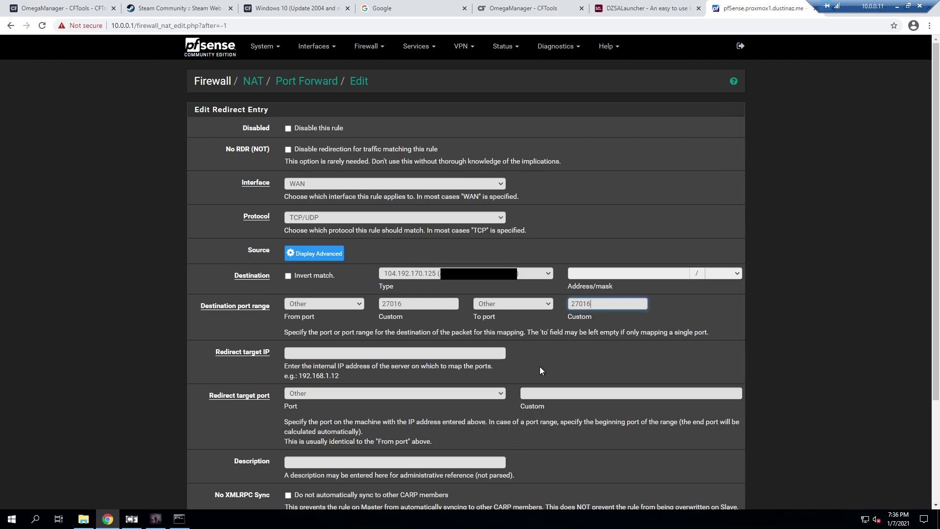
Redirect the rule to target IP 10.0.0.11 on port 27016.
left_click(455, 351)
type("10.0.0.")
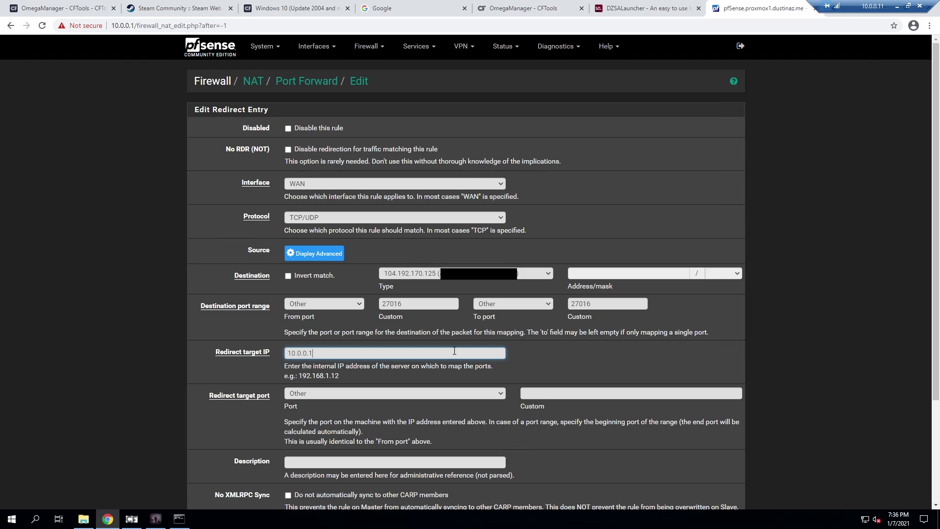
type("111")
left_click(605, 397)
type("27016")
left_click(516, 409)
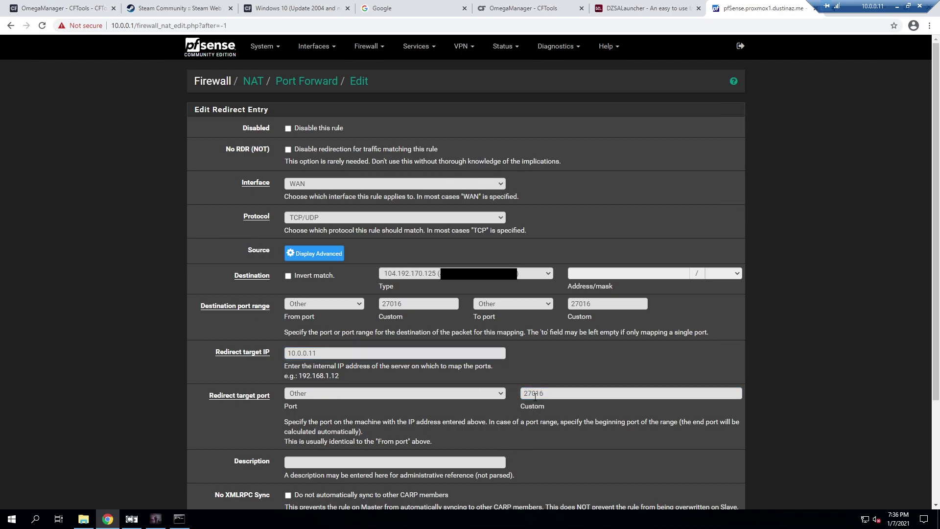
Describe the rule 'Allow 27016 on game server', save it, and apply the NAT changes.
scroll(583, 419, "down", 2)
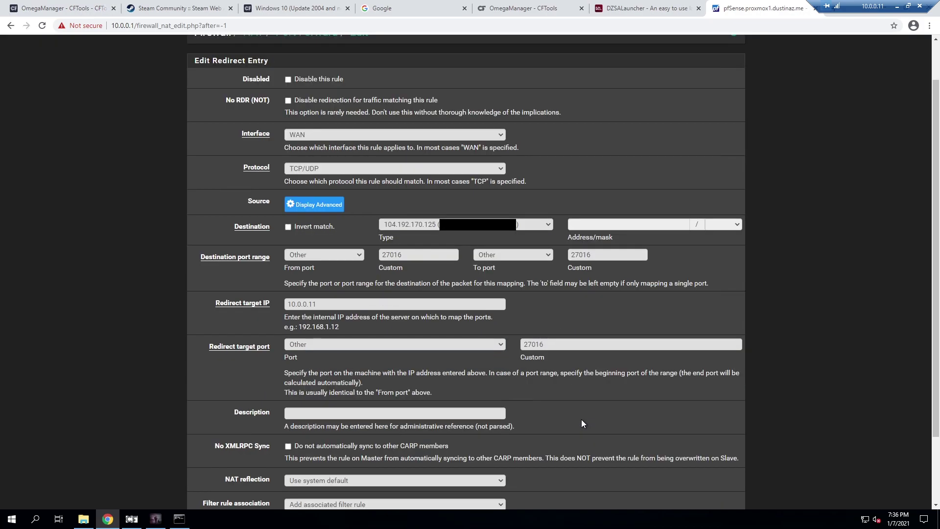
left_click(463, 363)
left_click(396, 385)
double_click(314, 363)
type("27016 on game server")
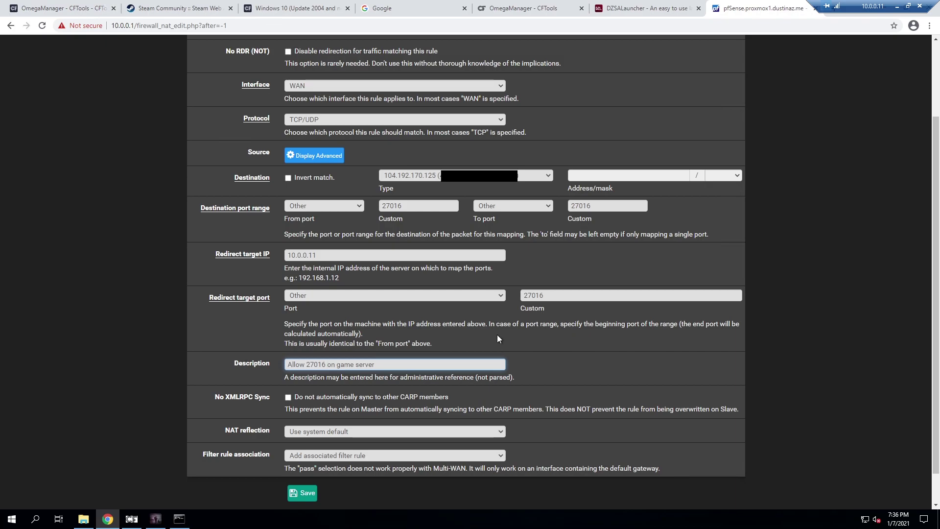
left_click(303, 493)
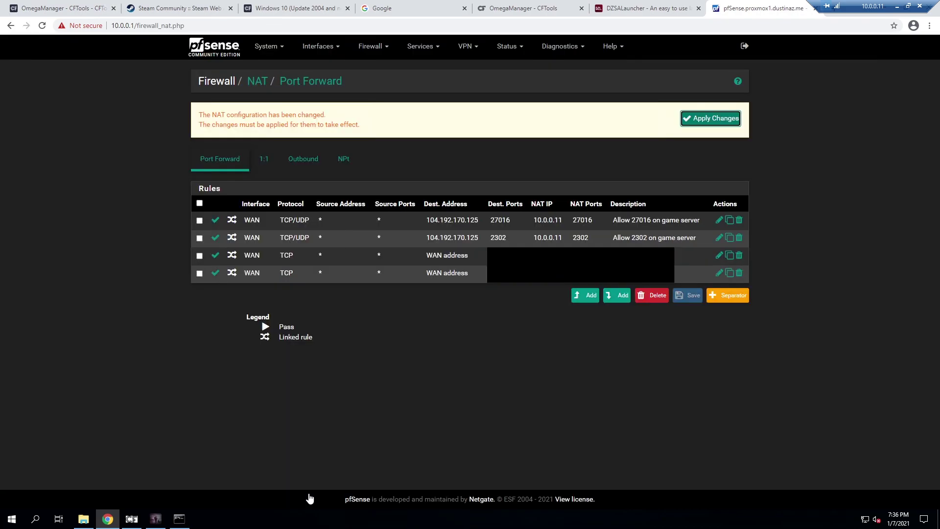
left_click(717, 127)
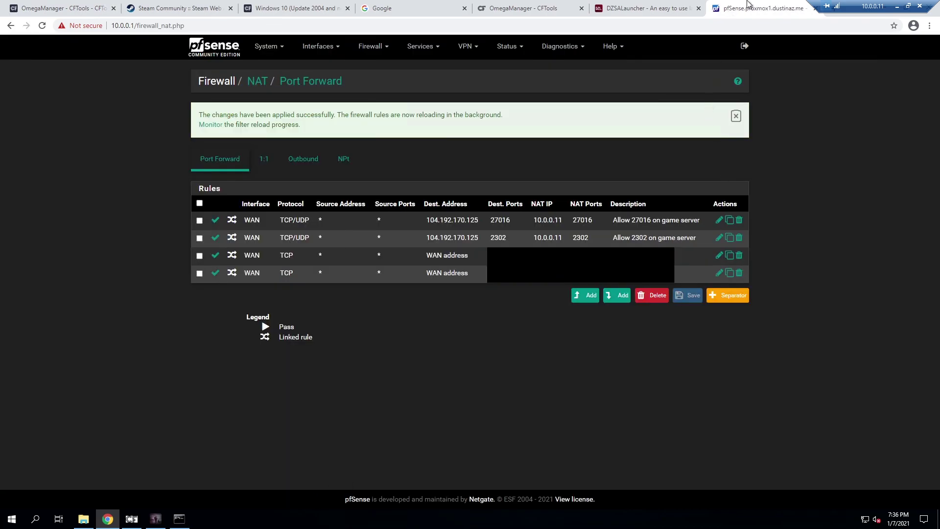
Close the pfSense and DZSA Launcher tabs and minimize the browser.
left_click_drag(737, 6, 666, 4)
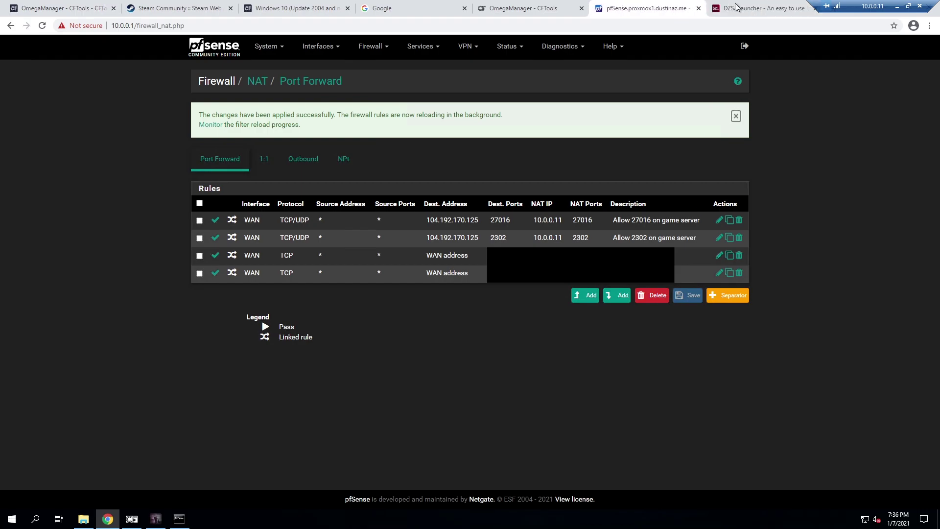
left_click(699, 9)
left_click(700, 9)
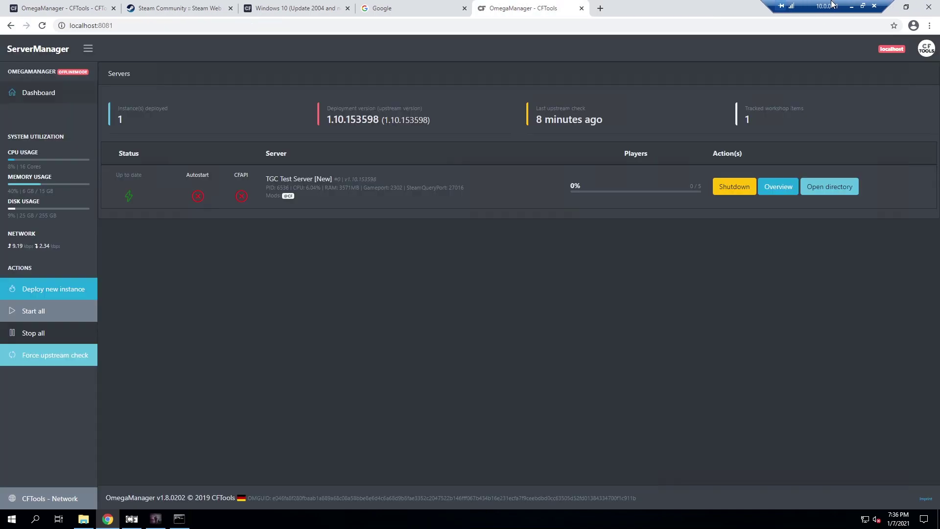
left_click(884, 7)
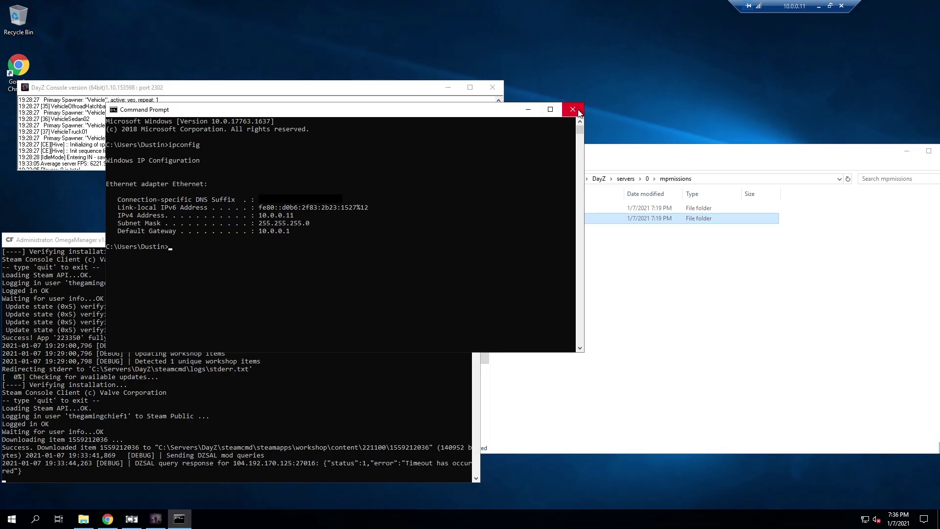
Close Command Prompt, stop OmegaManager with Ctrl+C, and navigate up to the DayZ folder.
left_click(573, 109)
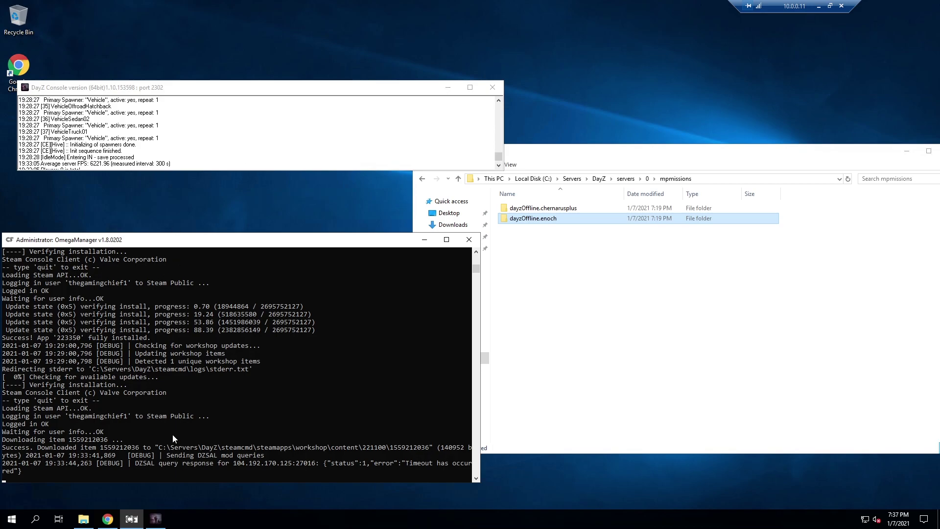
scroll(137, 407, "down", 1)
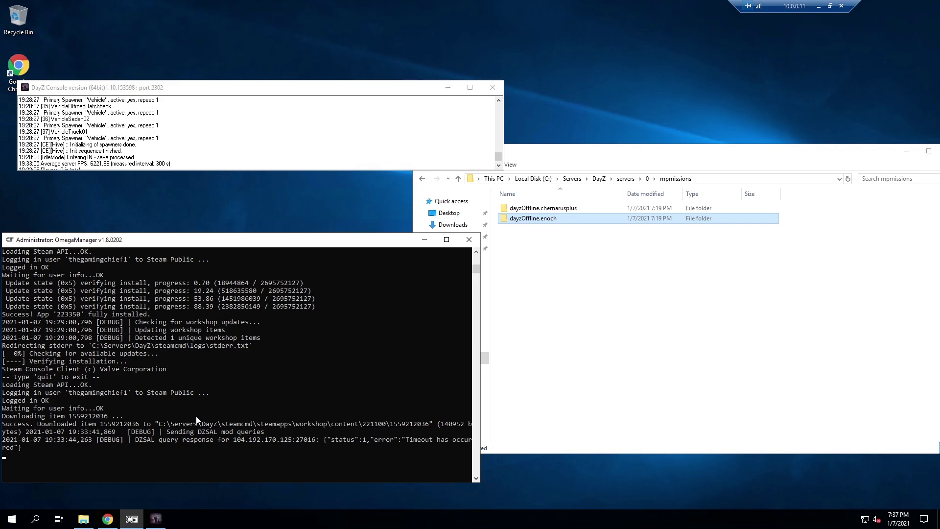
key("ctrl+c")
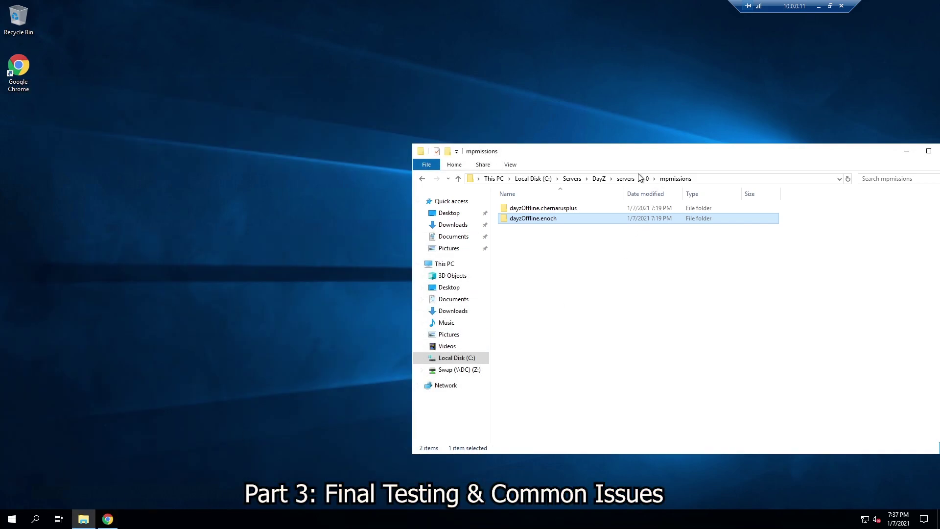
left_click(627, 179)
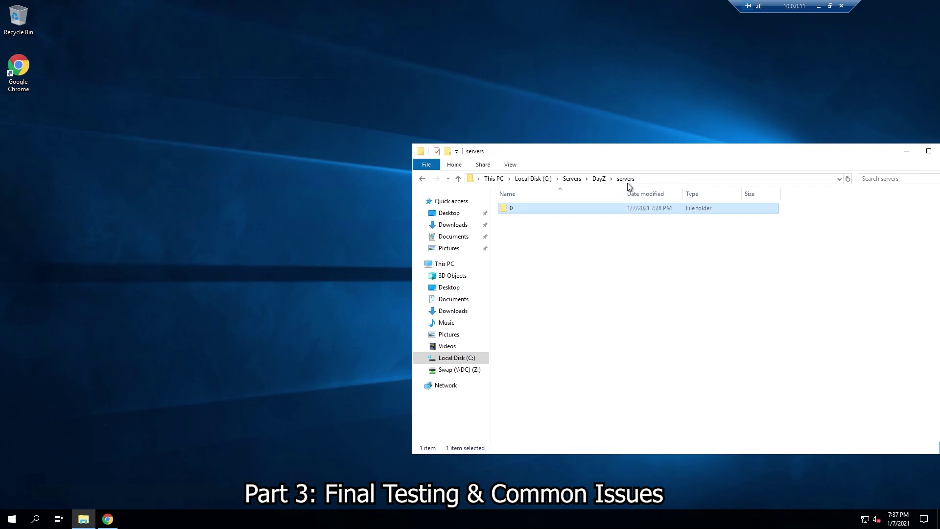
left_click(600, 179)
Relaunch OmegaManager.exe, then search Google for 'my up' in a new Chrome tab.
left_click(596, 292)
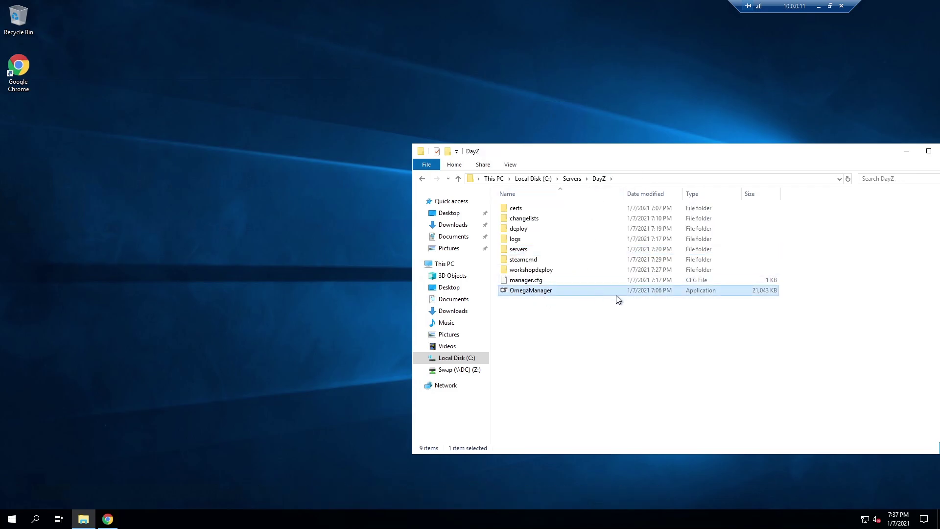
double_click(595, 293)
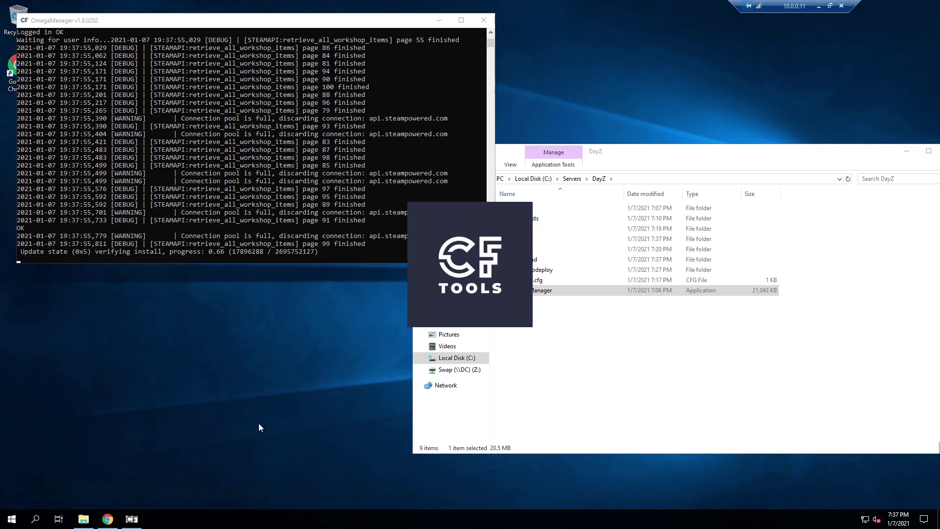
mouse_move(108, 520)
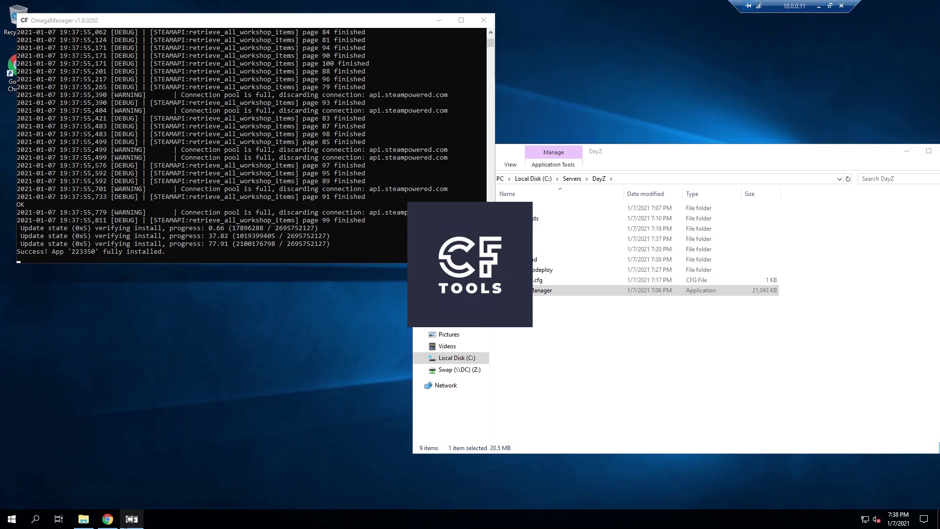
left_click(108, 519)
key("ctrl+t")
type("my up")
key("Return")
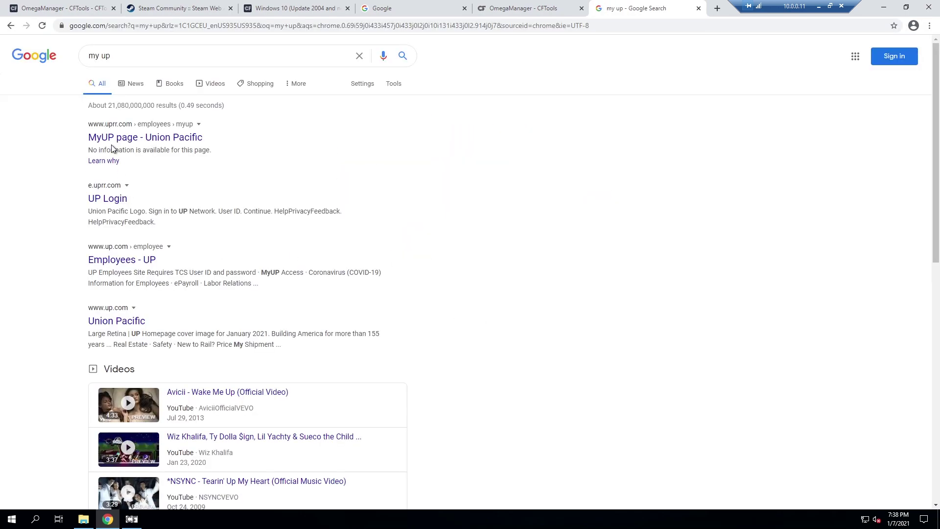
Correct the search to 'my ip', read the public IP address, and close the tab.
left_click(137, 53)
key("BackSpace")
key("BackSpace")
type("ip")
key("Return")
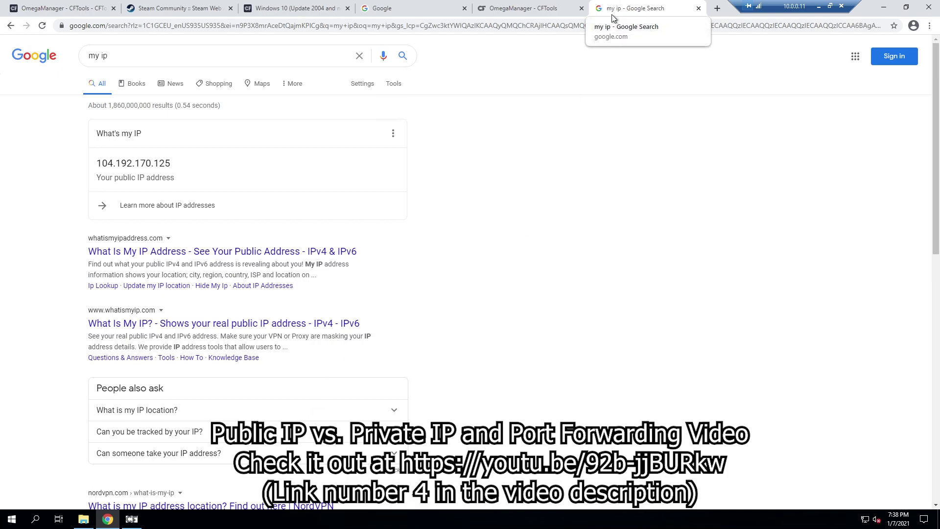
left_click(699, 8)
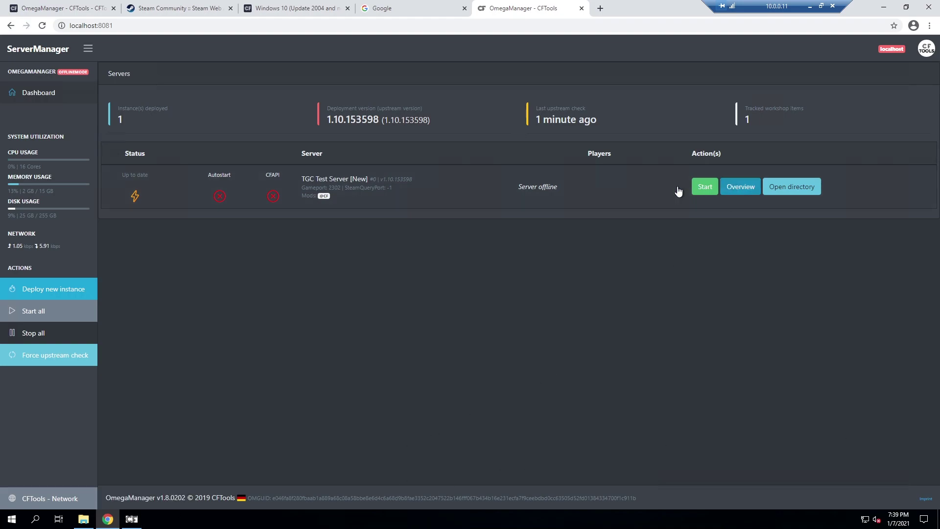
Reload the dashboard, start TGC Test Server, move its console down, and minimize the RDP session.
left_click(41, 25)
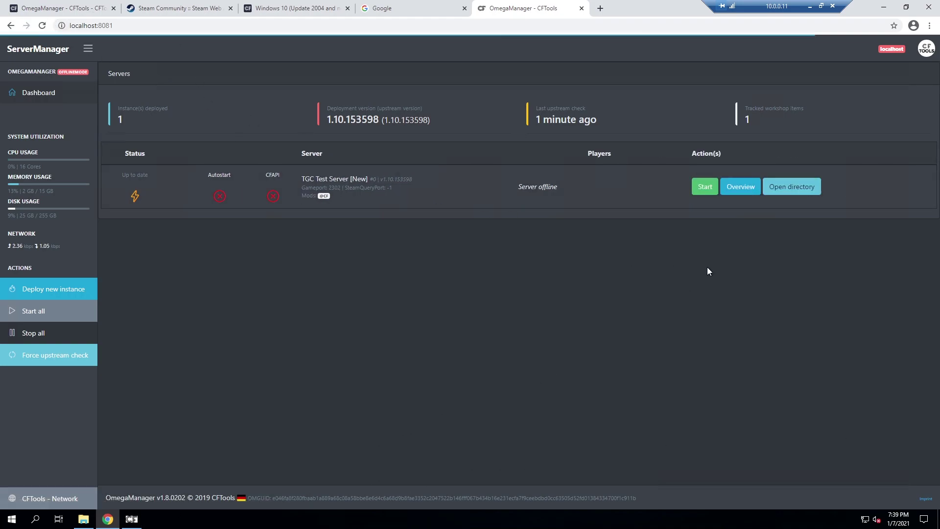
left_click(705, 187)
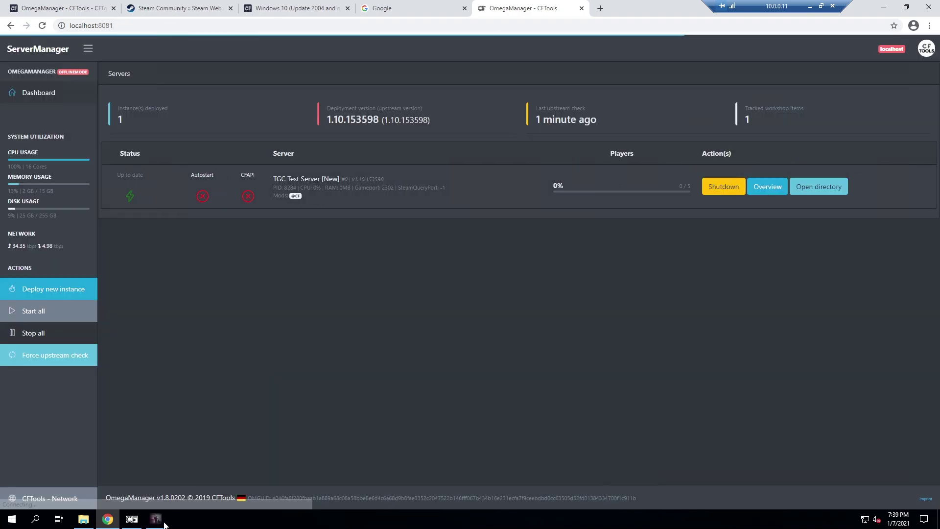
left_click(131, 519)
mouse_move(154, 526)
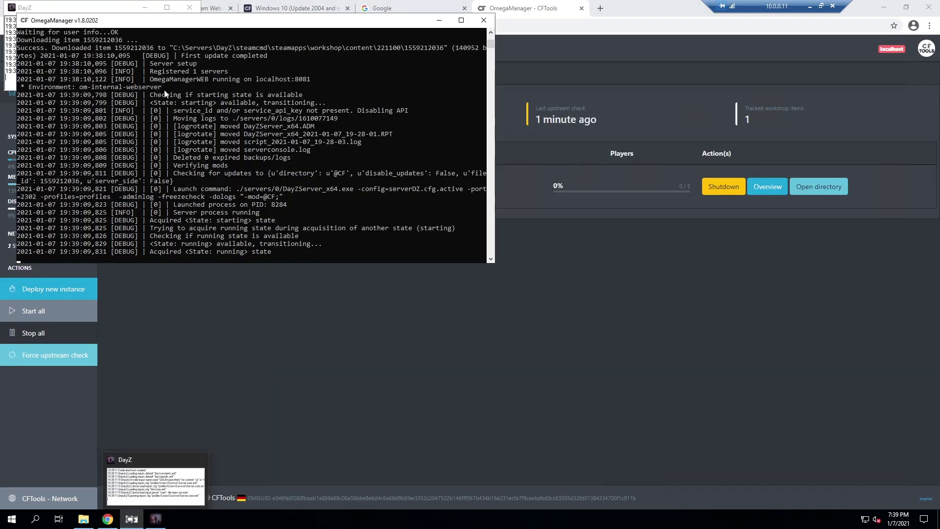
left_click_drag(183, 20, 198, 145)
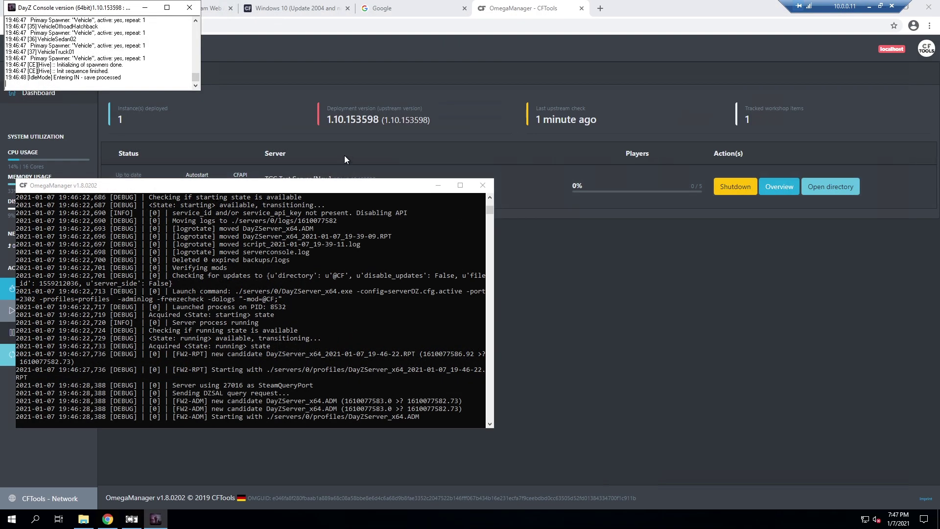
left_click(870, 7)
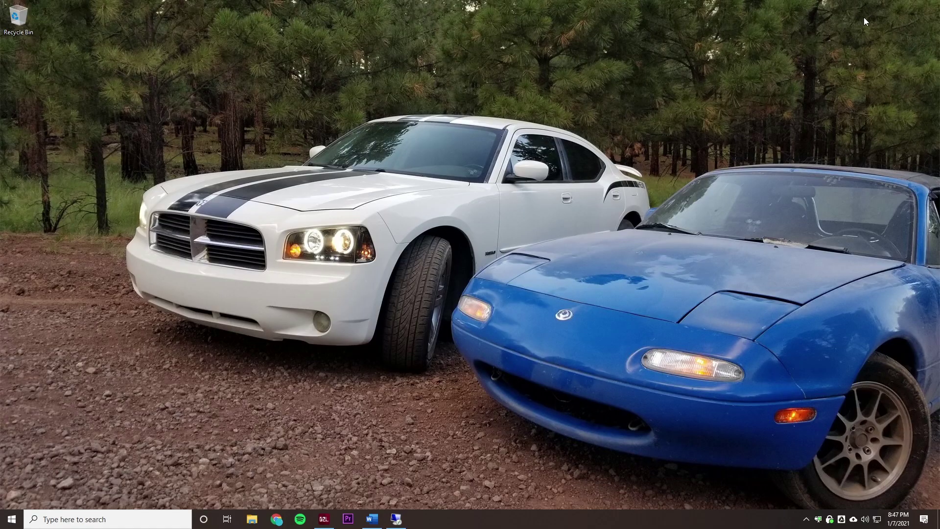
Close and reopen the DZSA Launcher, maximize it, and filter the server list by 'TGC'.
left_click(323, 519)
right_click(323, 519)
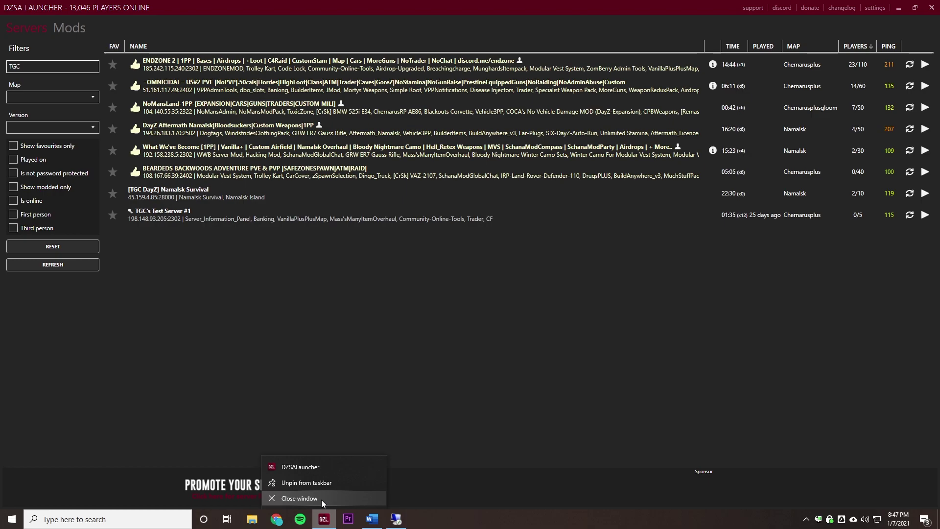
left_click(321, 499)
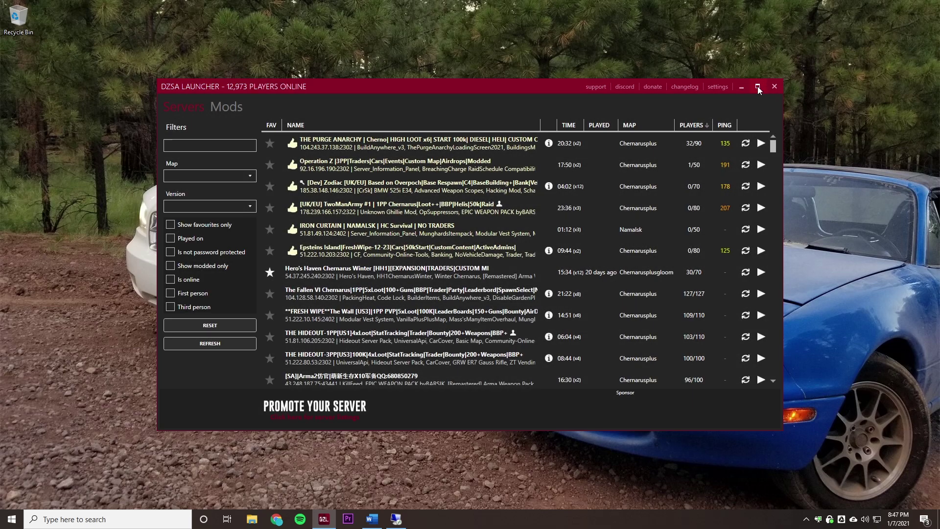
left_click(757, 87)
left_click(71, 65)
type("TGC")
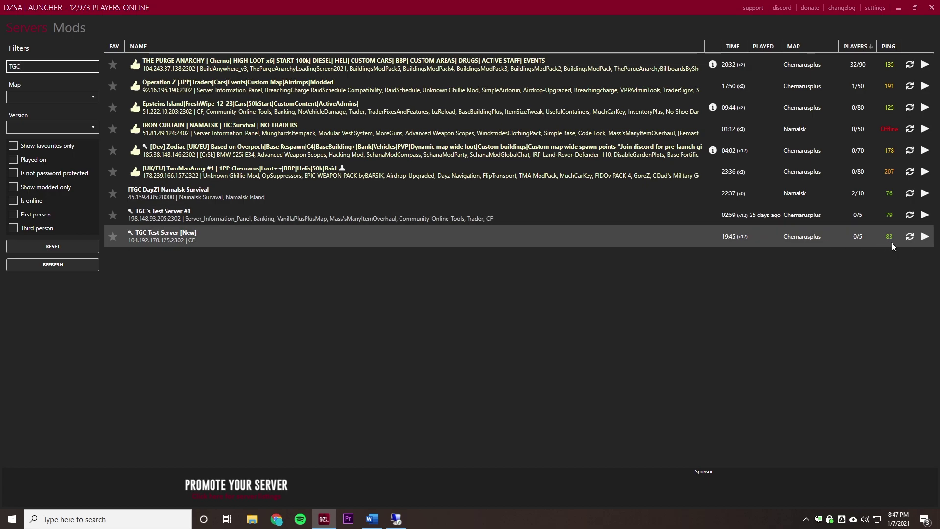
Refresh the TGC Test Server [New] ping several times, then choose Play to join it.
left_click(910, 238)
left_click(910, 238)
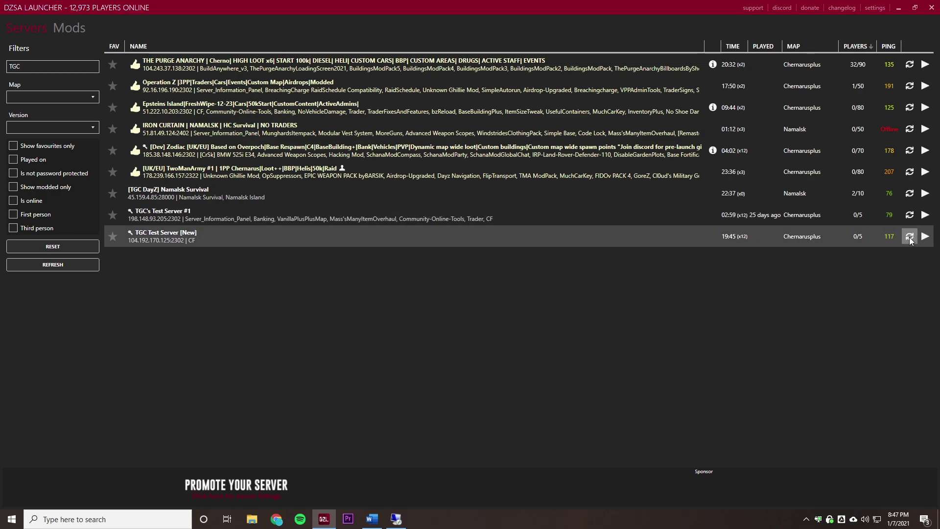
left_click(910, 238)
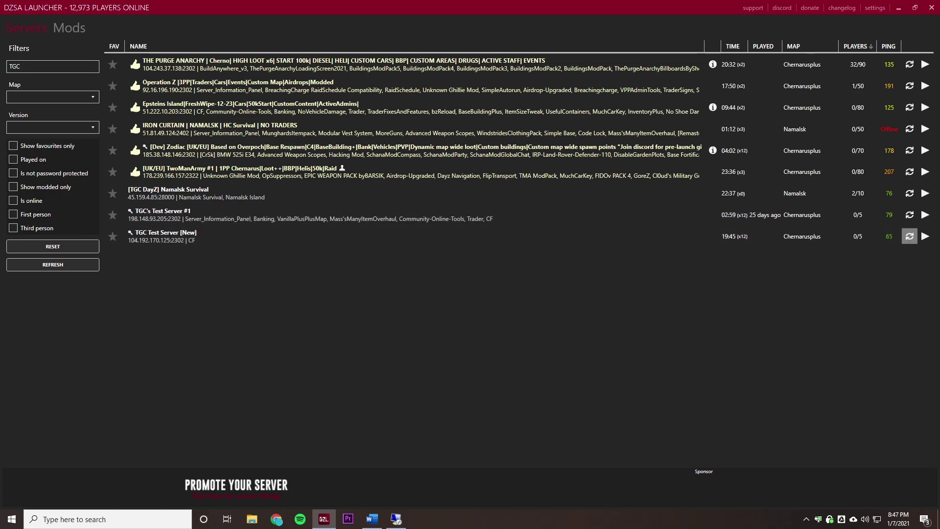
left_click(926, 242)
left_click(848, 254)
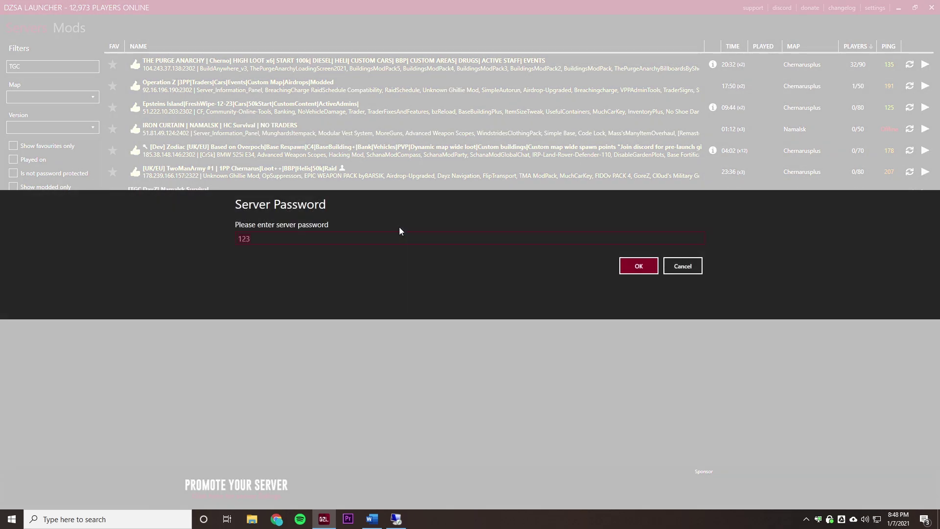
Submit the server password and run the survivor across the field toward the cabin.
left_click(639, 265)
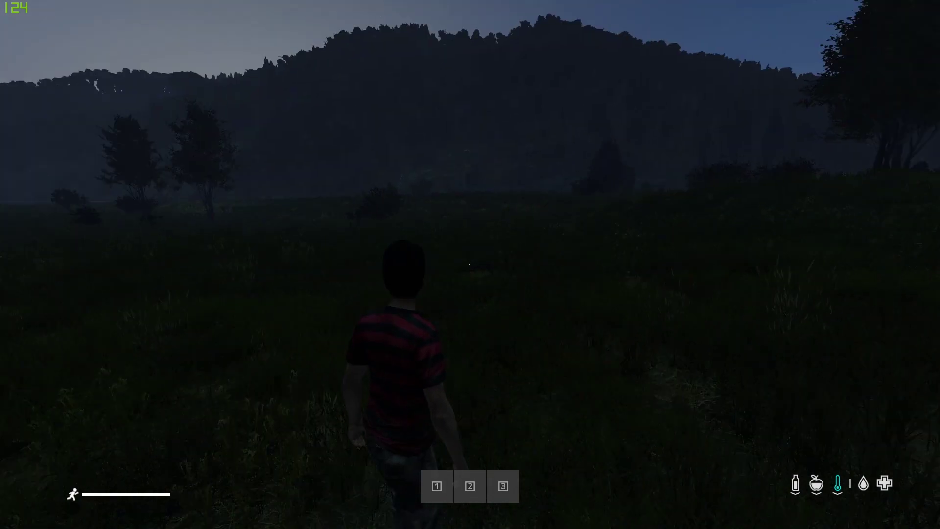
key("Tab")
key("Tab")
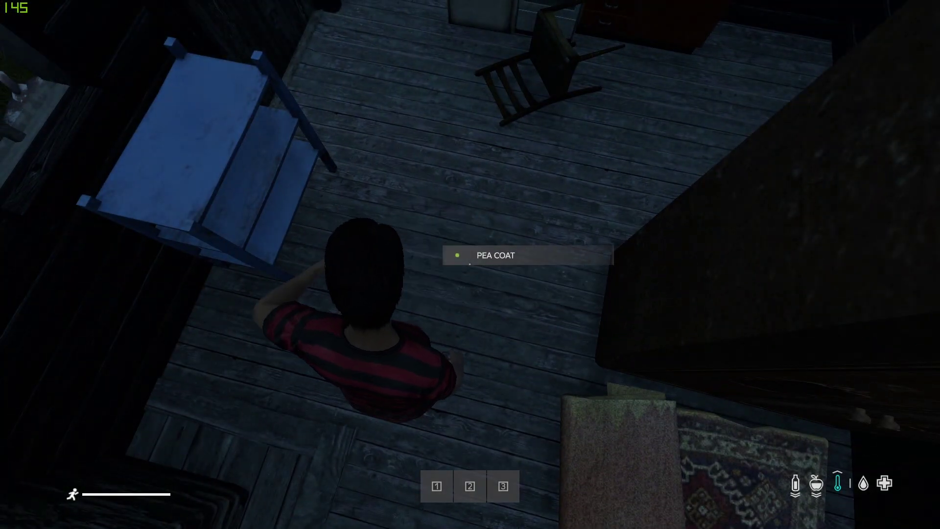
Pick up the pea coat from the floor and wear it in place of the T-shirt.
key("Tab")
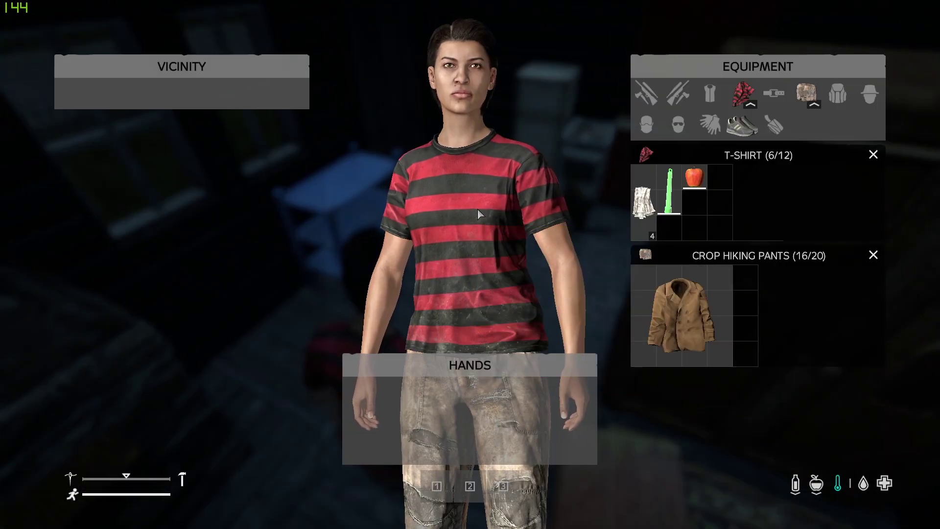
left_click_drag(678, 311, 549, 258)
key("Tab")
key("Tab")
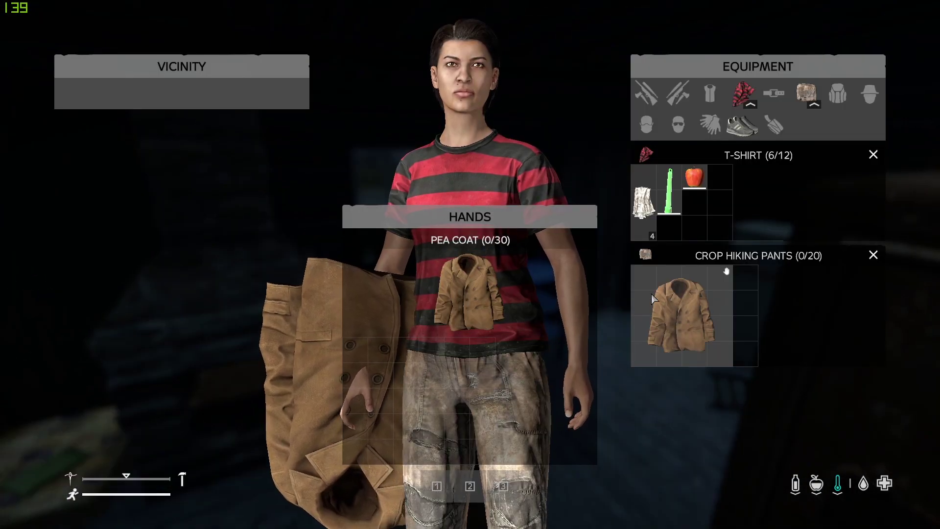
mouse_move(482, 295)
left_click_drag(482, 295, 743, 95)
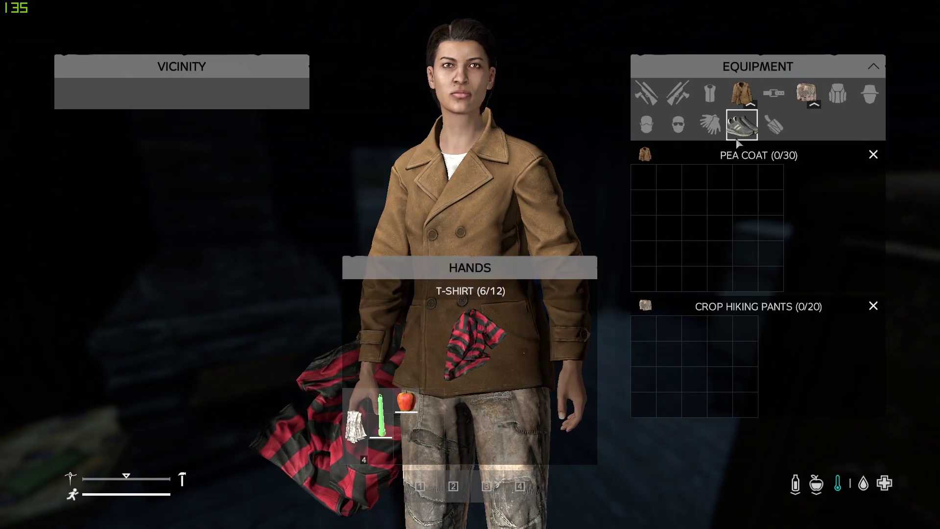
Move the rags, glowstick and apple into the pants, then store the emptied T-shirt in the pea coat.
left_click_drag(567, 342, 683, 188)
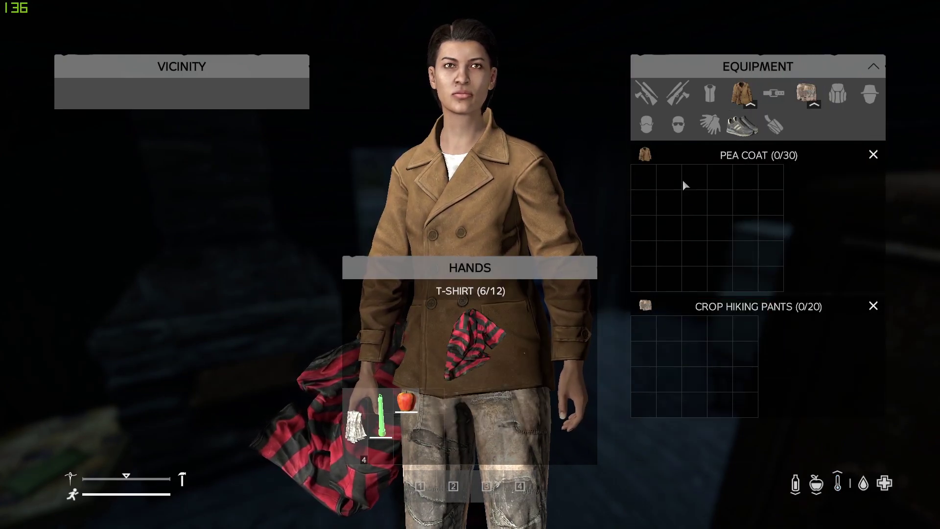
left_click_drag(437, 348, 142, 251)
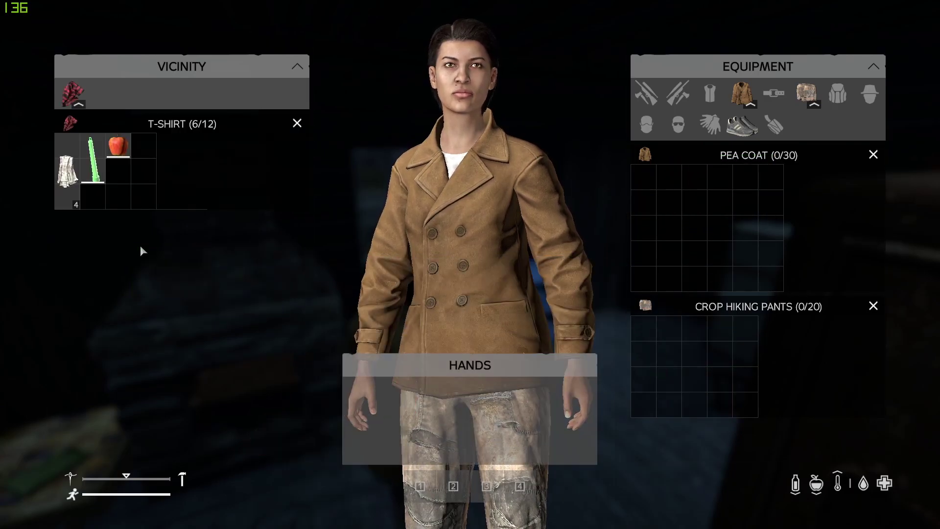
left_click_drag(67, 172, 646, 338)
left_click_drag(93, 157, 670, 342)
left_click_drag(119, 146, 670, 380)
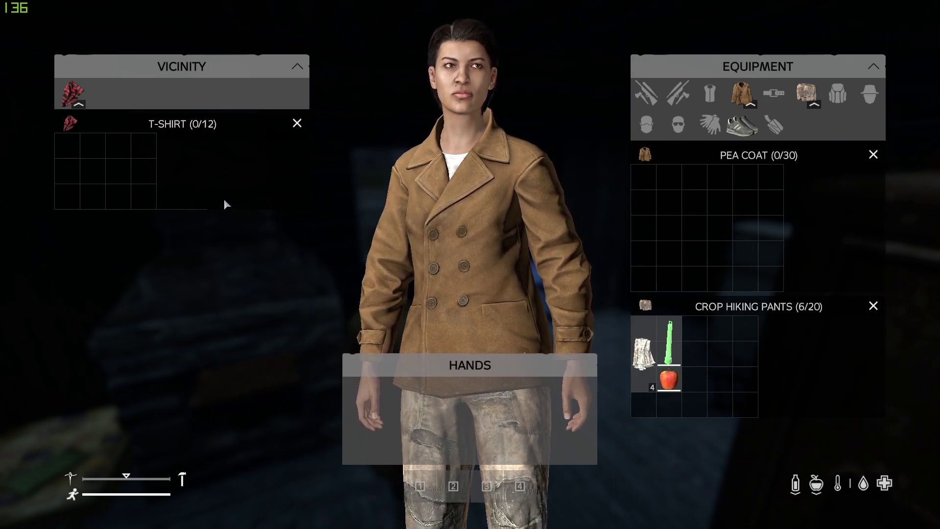
mouse_move(73, 124)
left_click_drag(72, 124, 667, 191)
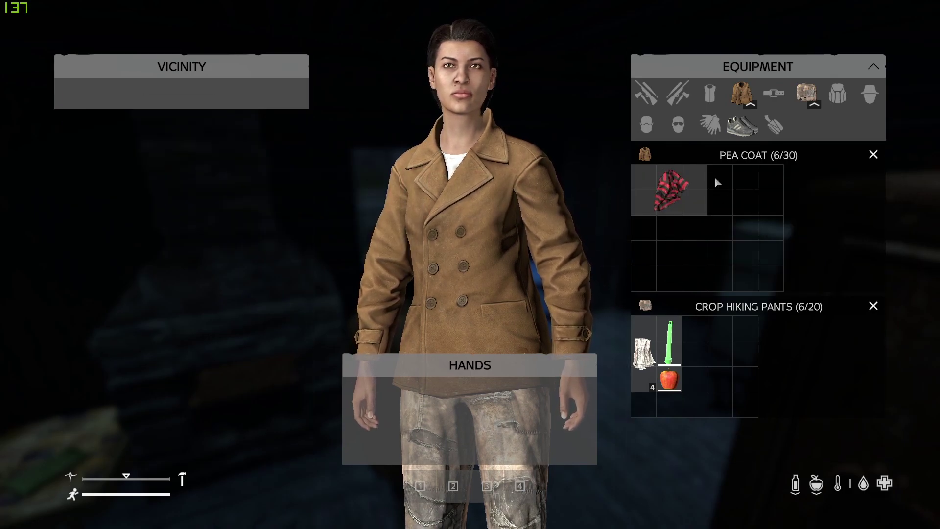
Close the inventory, exit the server immediately from the pause menu, and quit DayZ.
key("Tab")
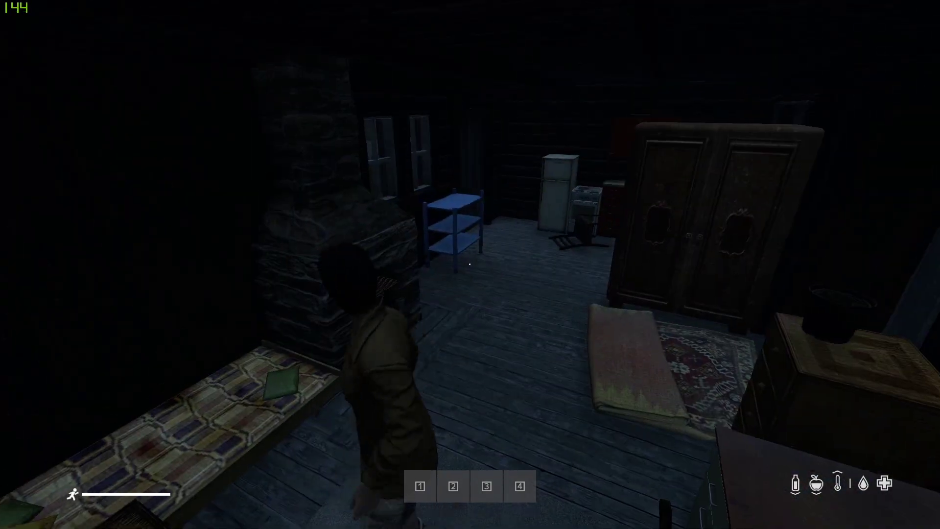
key("w")
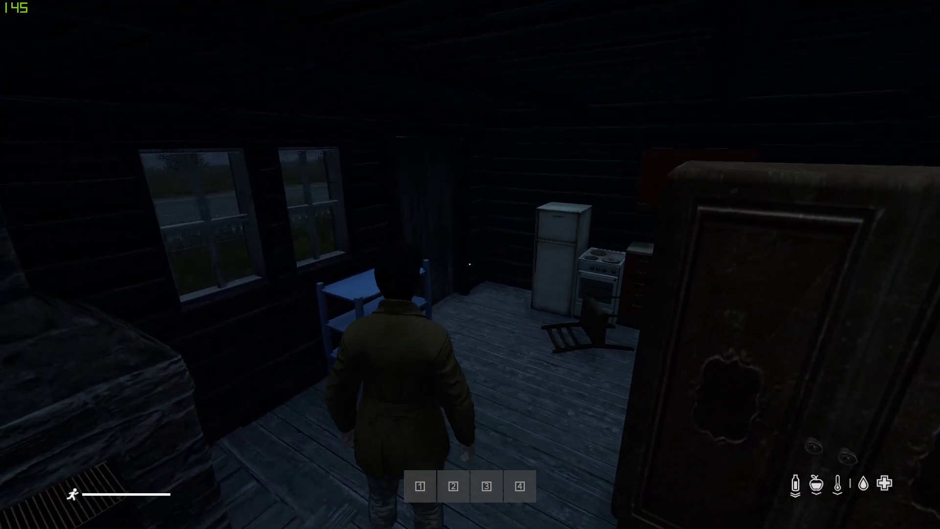
key("Escape")
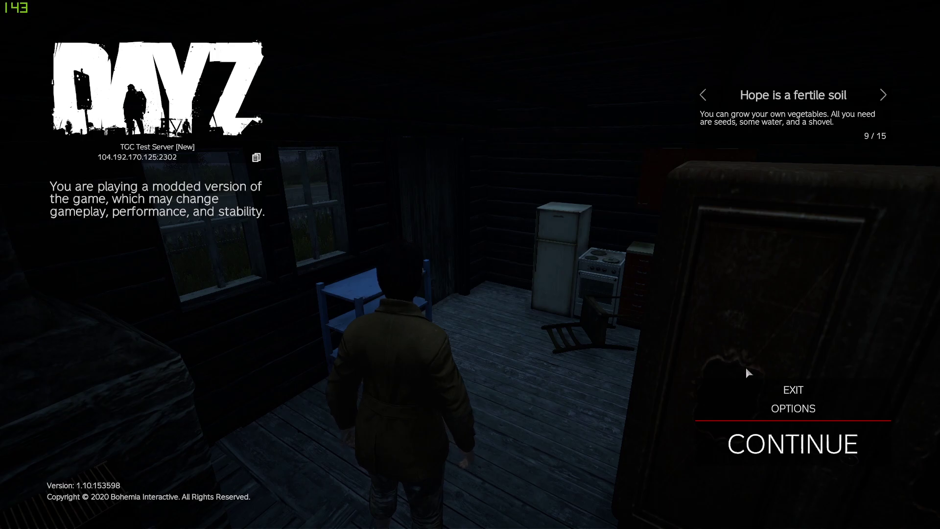
left_click(757, 386)
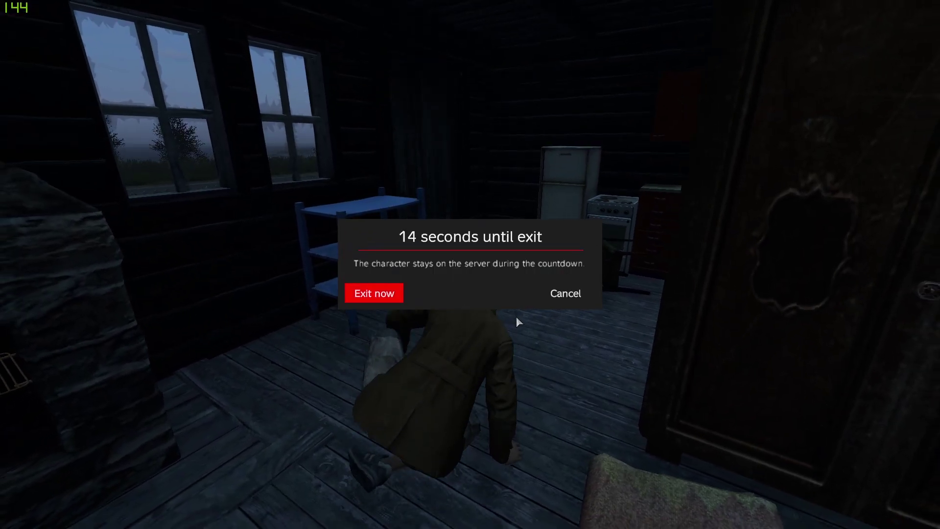
left_click(372, 293)
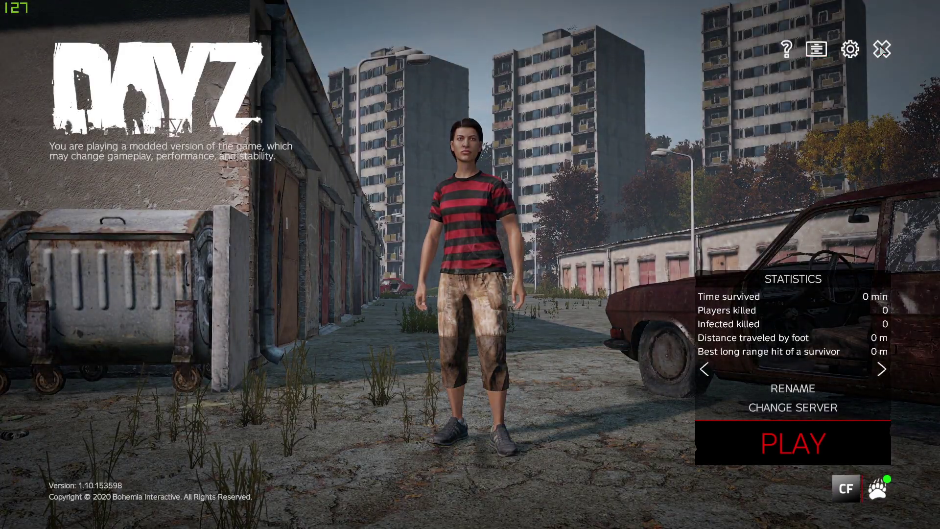
left_click(880, 50)
left_click(413, 292)
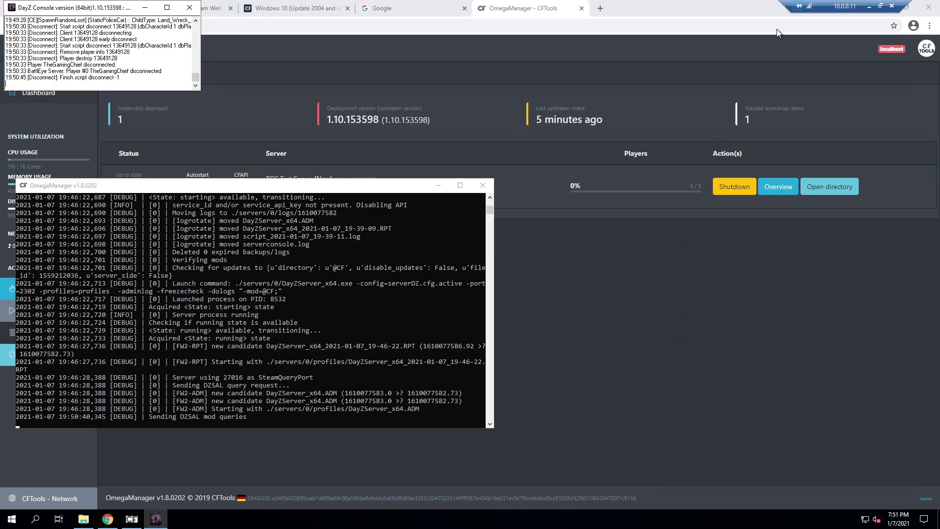
Return to the remote server machine and open dayzsalauncher.com in a new Chrome tab.
left_click(869, 6)
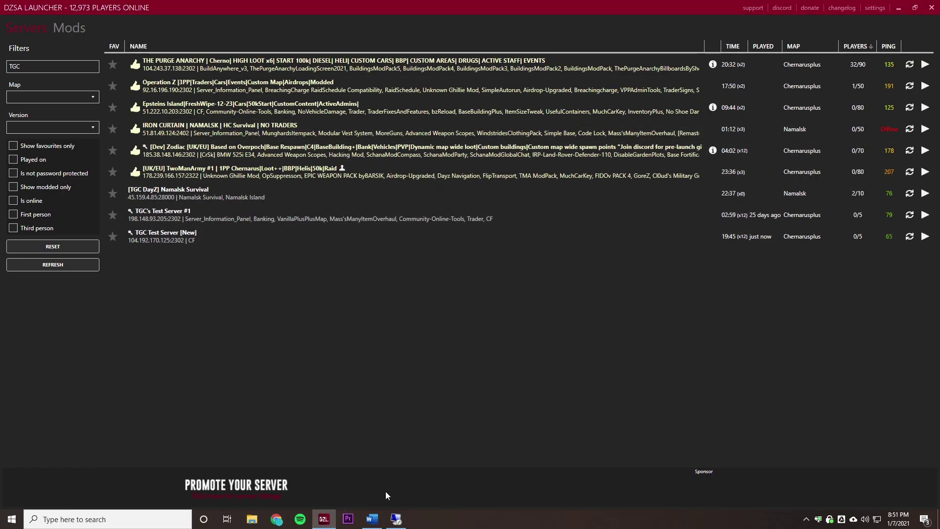
left_click(395, 517)
left_click(577, 317)
key("ctrl+t")
type("dzsal")
key("Down")
key("Down")
key("Down")
key("Down")
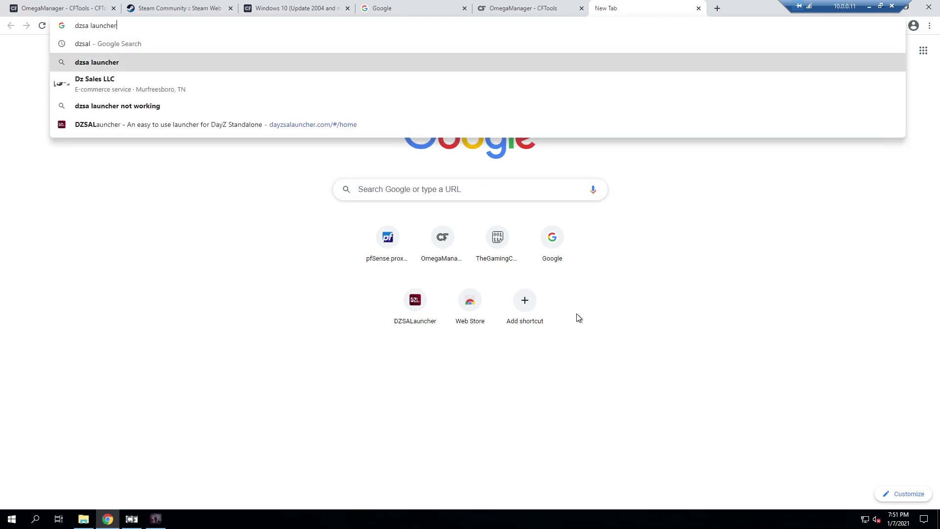
key("Return")
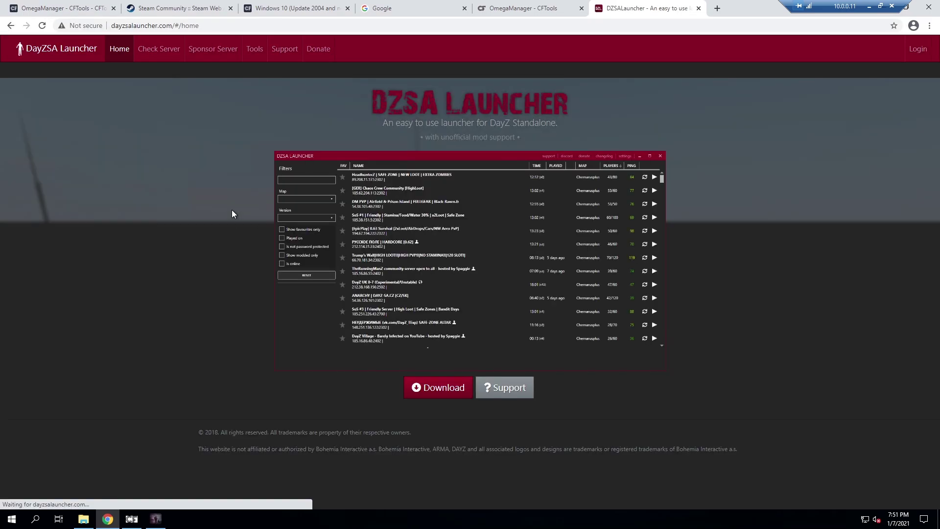
Check 104.192.170.125:27016 on the Check Server page, confirming TGC Test Server [New] is listed.
left_click(167, 55)
left_click(324, 124)
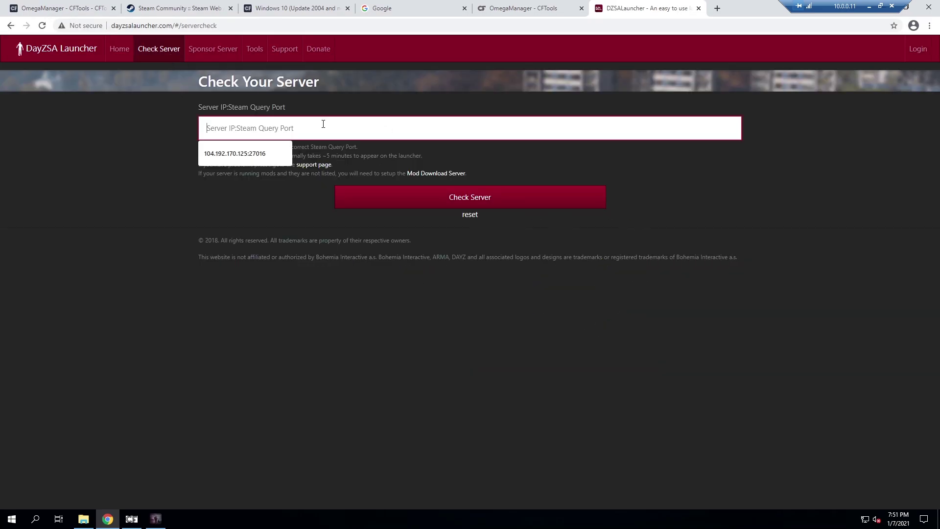
left_click(269, 154)
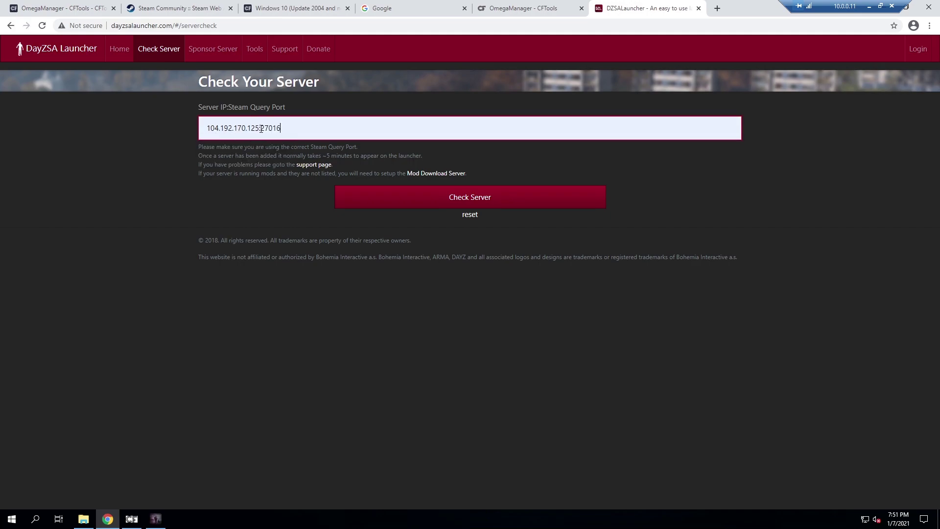
left_click_drag(259, 128, 301, 127)
left_click(301, 127)
left_click(372, 197)
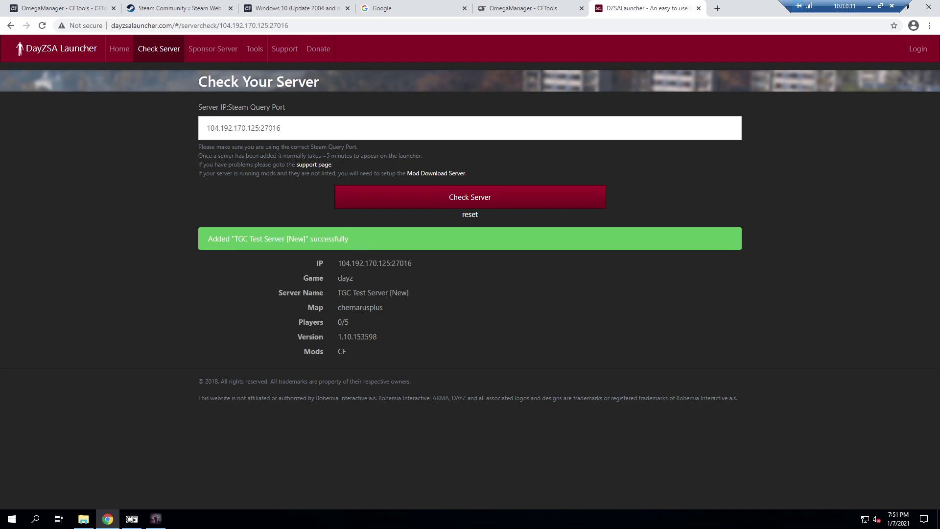
Change the port in the page URL to 27011 and rerun the server check.
left_click_drag(347, 328, 297, 337)
left_click(353, 356)
left_click(328, 28)
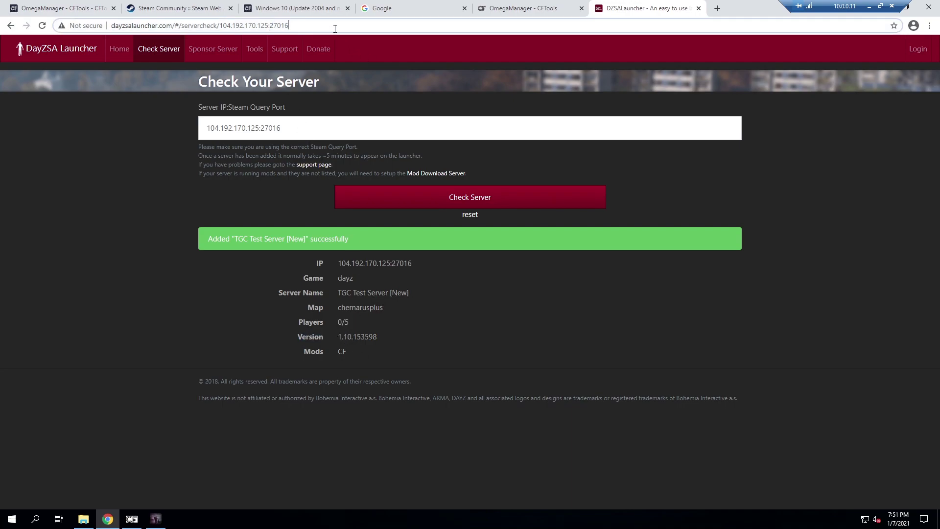
key("BackSpace")
type("1")
key("Return")
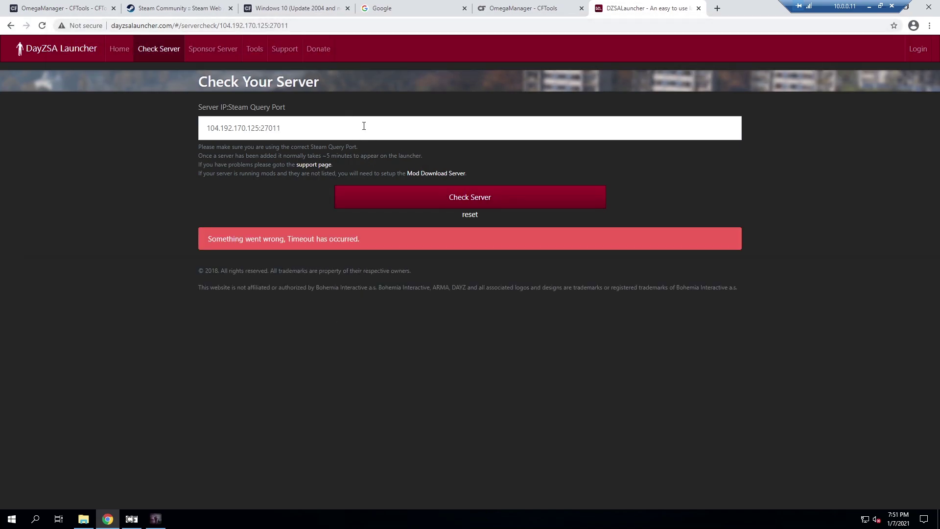
Search 'my ip' in a new tab to look up the public IP address.
key("ctrl+t")
type("my ip")
key("Return")
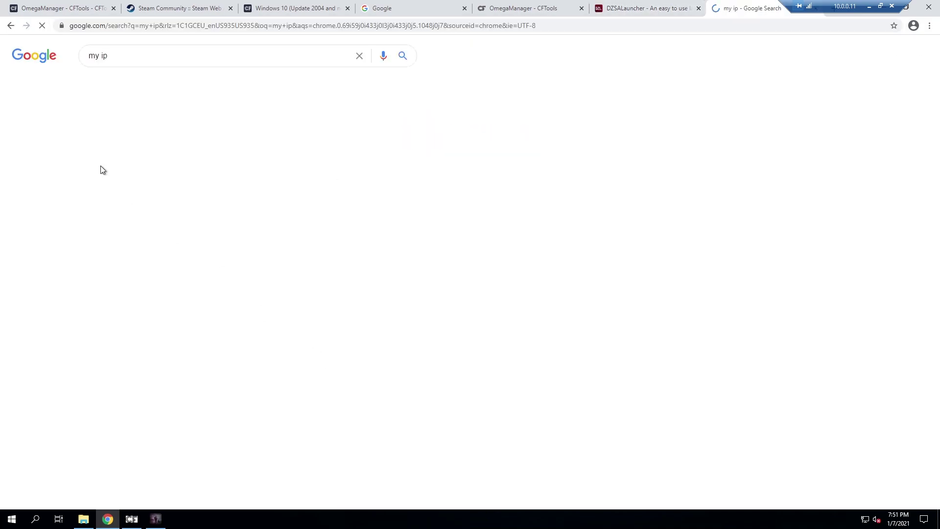
Highlight the server IP, port 27011 and the timeout error on the Check Server page.
double_click(148, 163)
key("ctrl+shift+Tab")
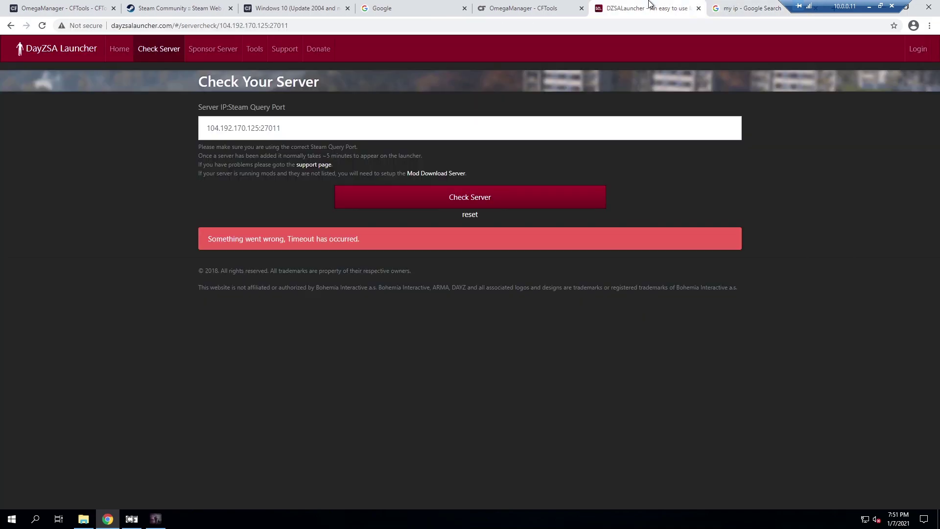
left_click_drag(260, 128, 151, 128)
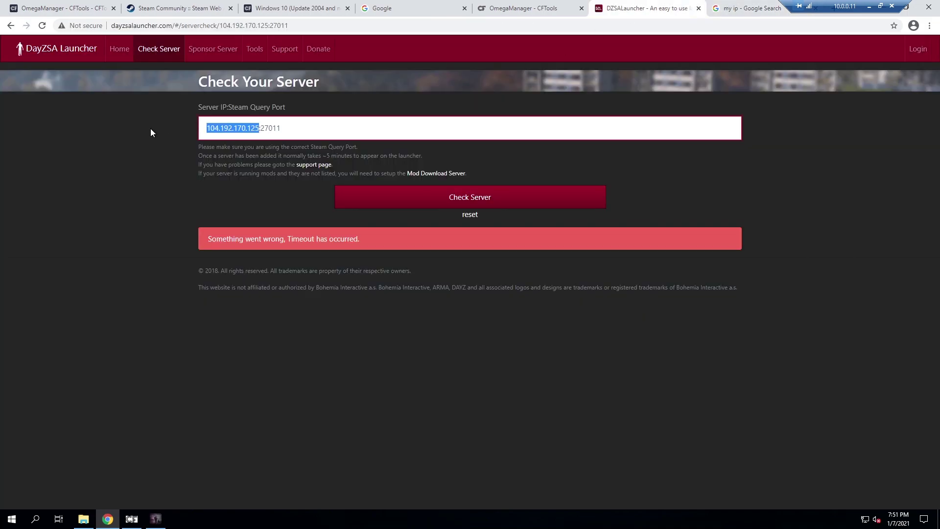
left_click(304, 122)
double_click(268, 128)
left_click(323, 130)
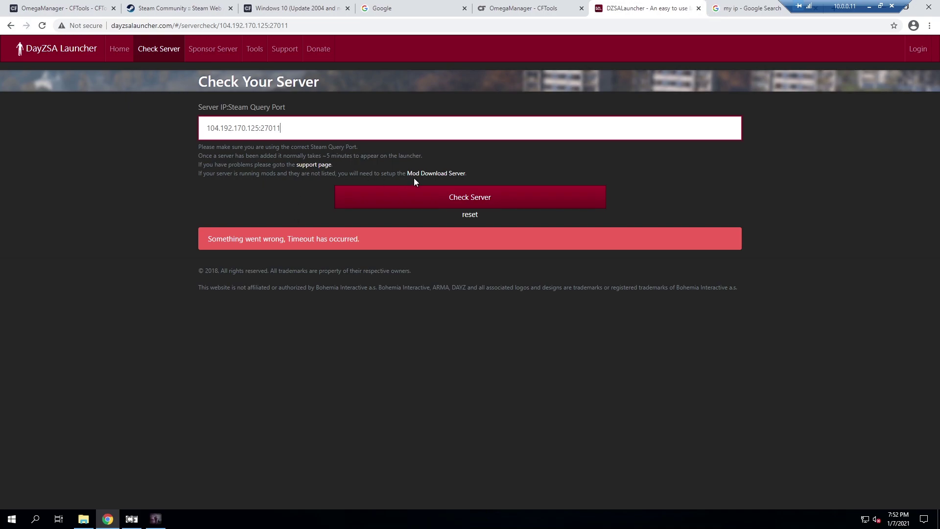
triple_click(253, 243)
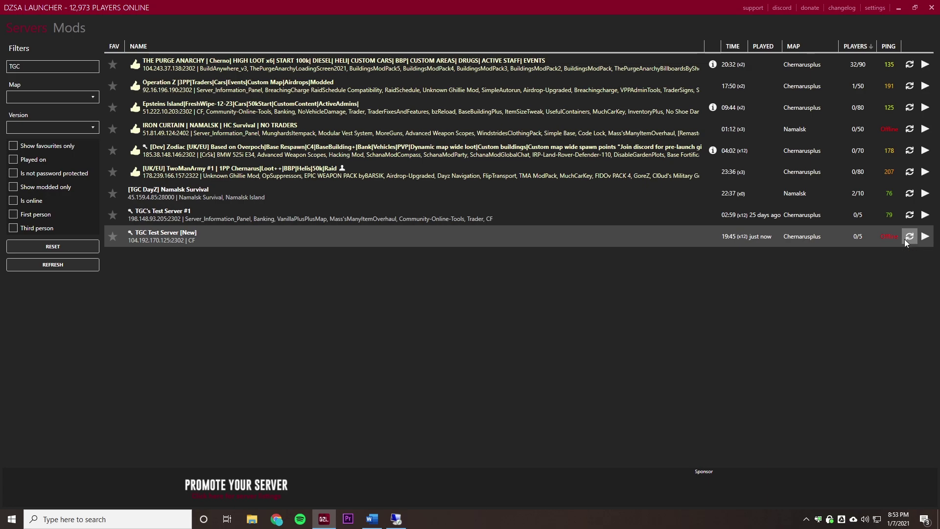
left_click(925, 236)
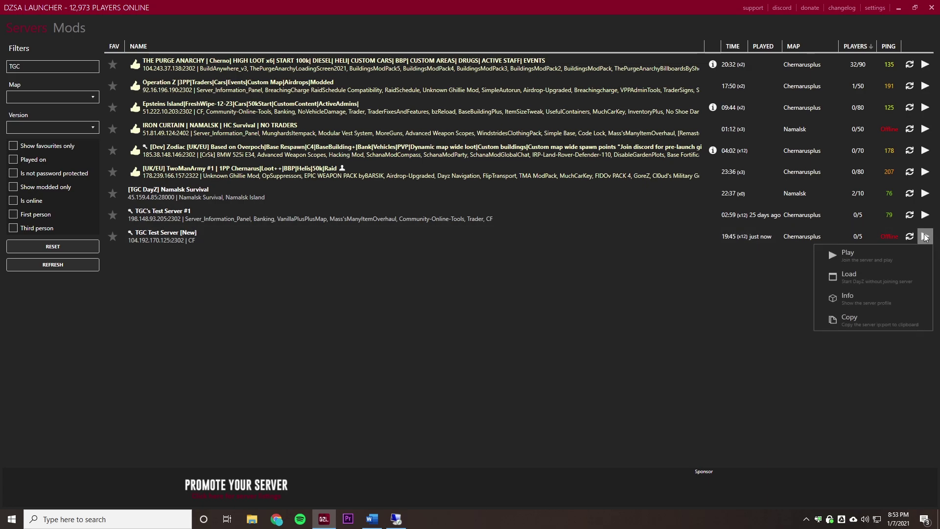
left_click(650, 328)
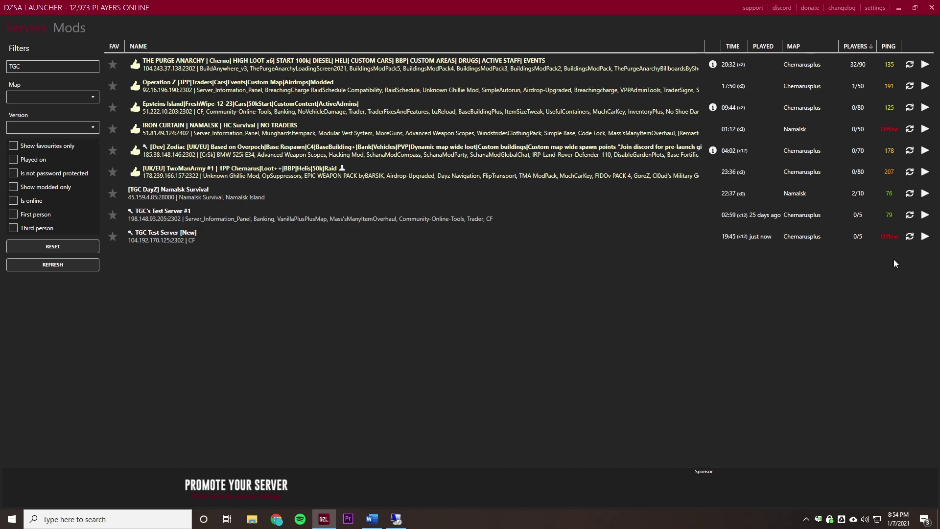
left_click(925, 236)
left_click(646, 327)
In the launcher settings, start the Additional Parameters value with '-ip='.
left_click(875, 7)
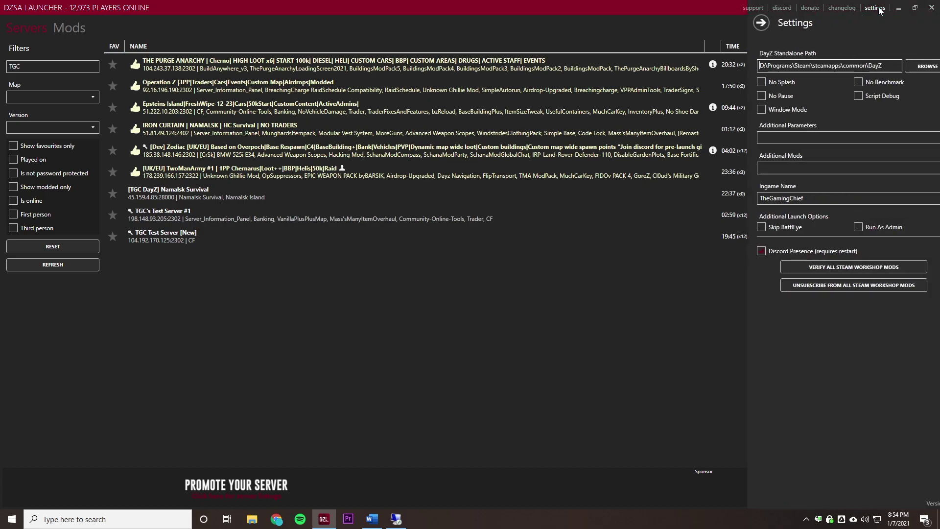
left_click(780, 138)
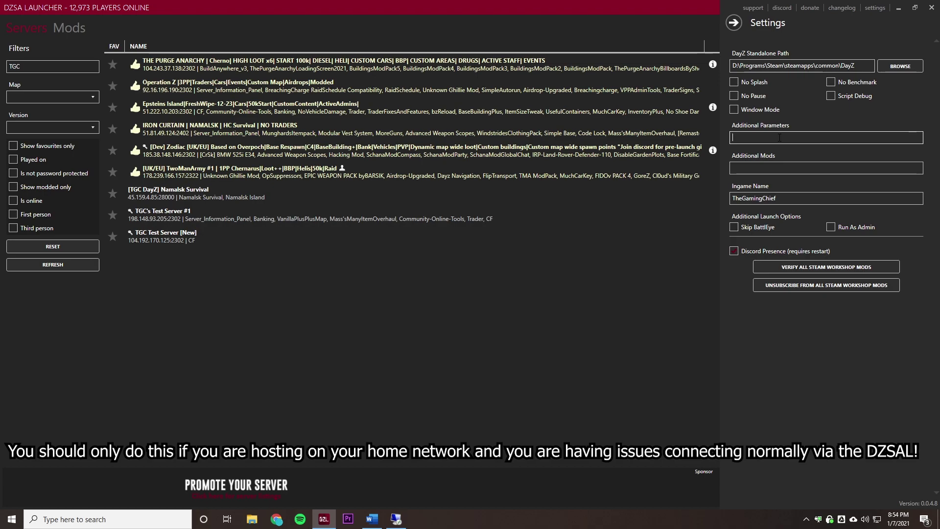
type("-ip=")
Run ipconfig in Command Prompt to find the IPv4 address, then add '172.17.' to the parameter.
key("super")
type("cmd")
key("Return")
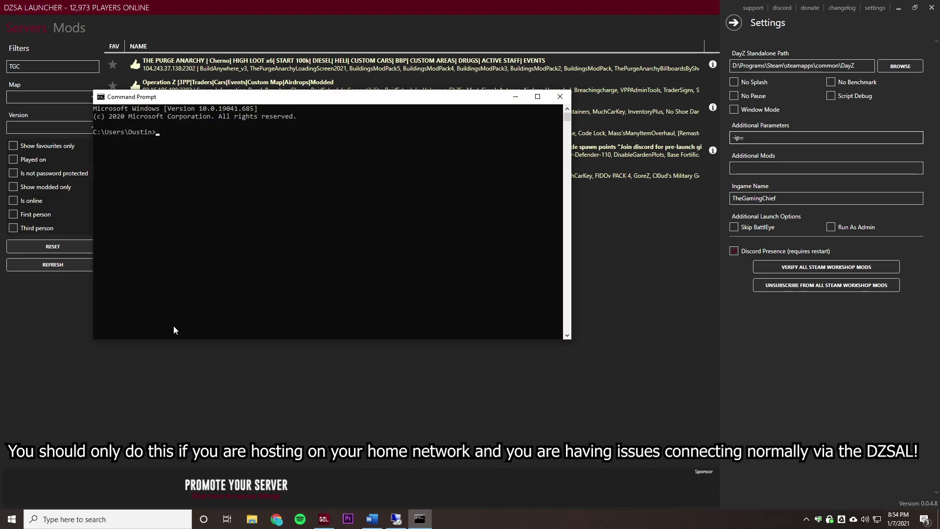
type("ipconfig")
key("Return")
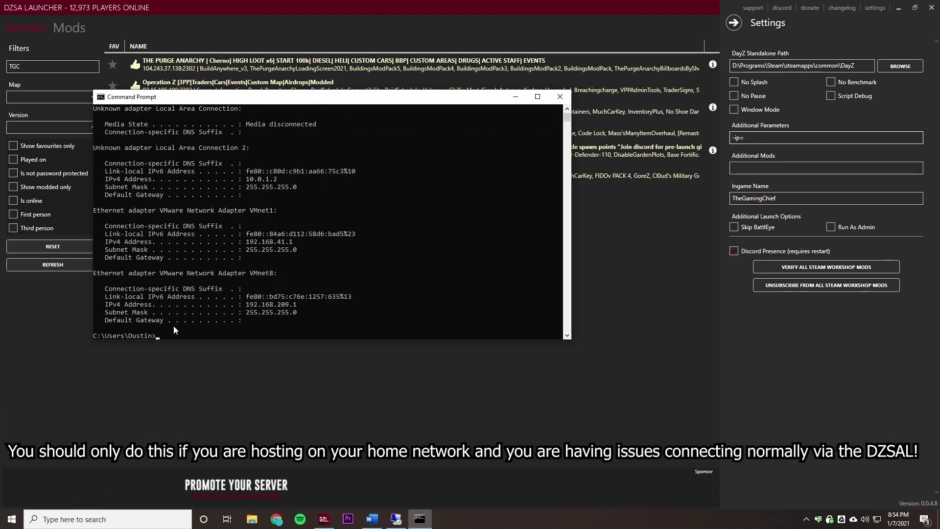
scroll(329, 233, "up", 7)
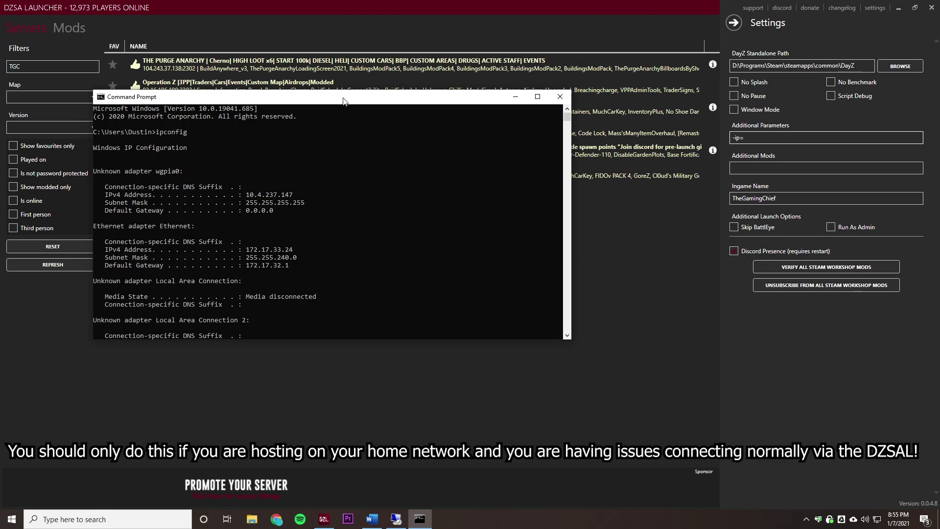
left_click_drag(344, 99, 939, 198)
left_click(786, 137)
type("172.17.")
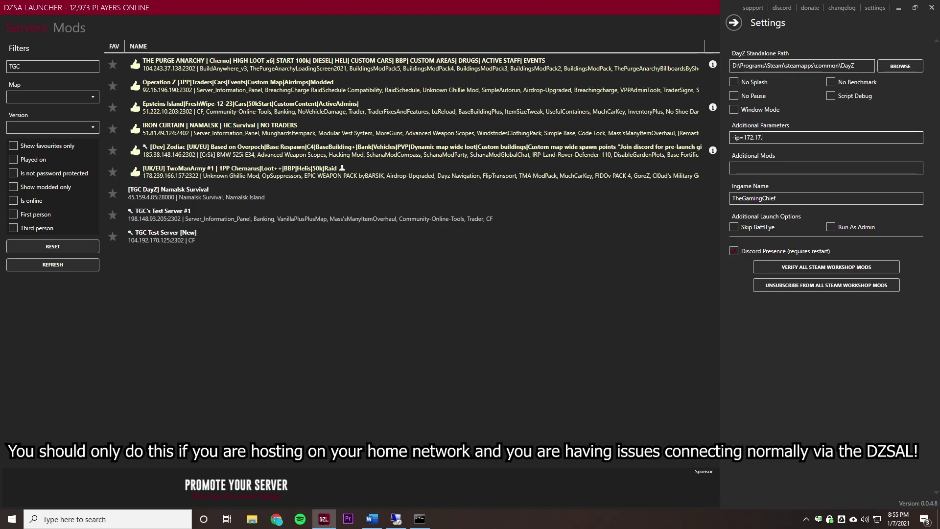
Complete the Additional Parameters value as '-ip=172.17.33.30'.
type("33.24")
key("BackSpace")
type("30")
left_click_drag(778, 137, 744, 148)
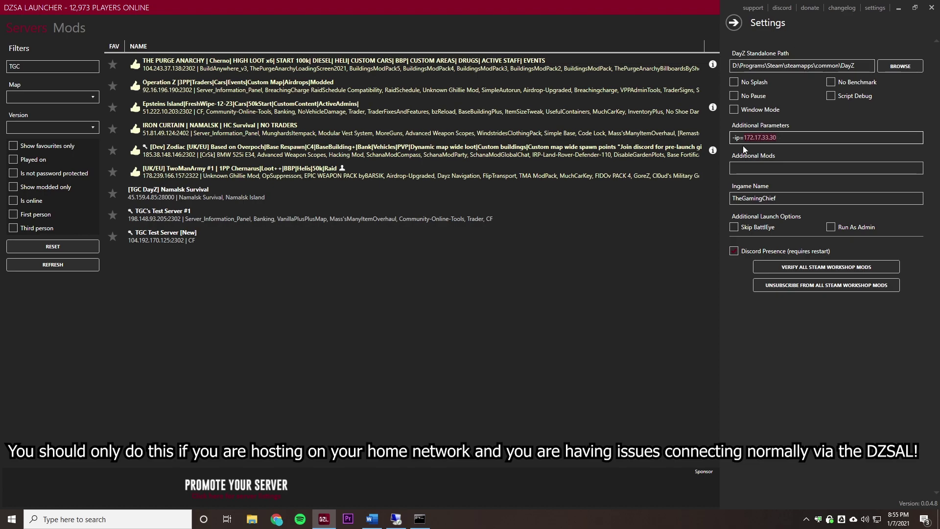
left_click(812, 142)
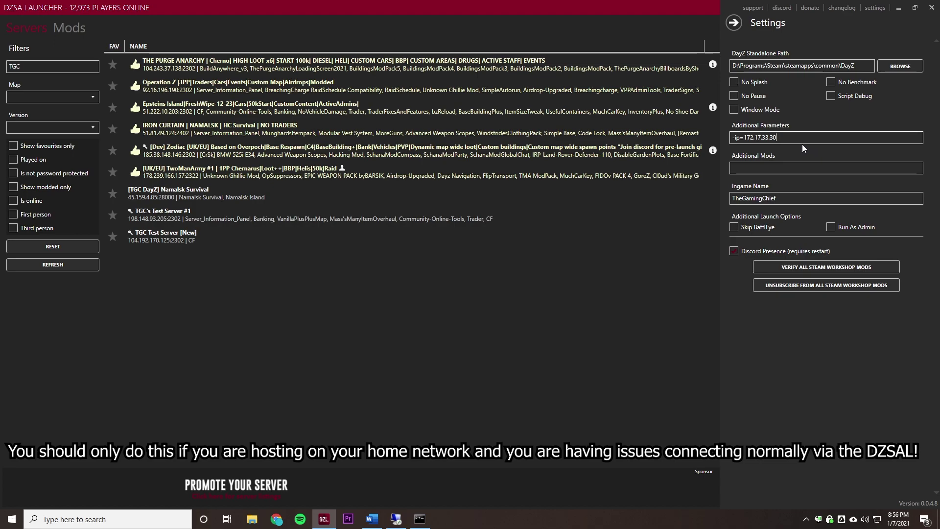
Delete the entire -ip parameter and close the launcher settings.
key("ctrl+a")
key("BackSpace")
left_click(734, 23)
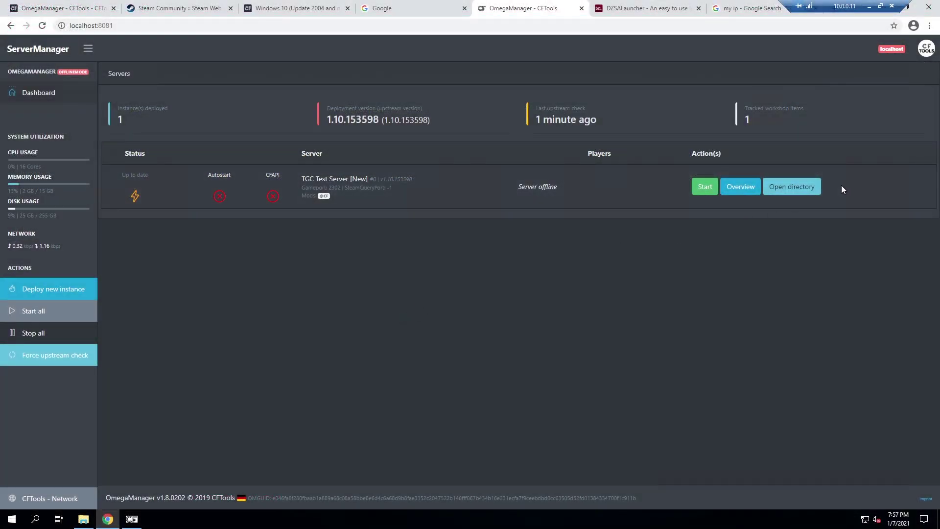
left_click(743, 185)
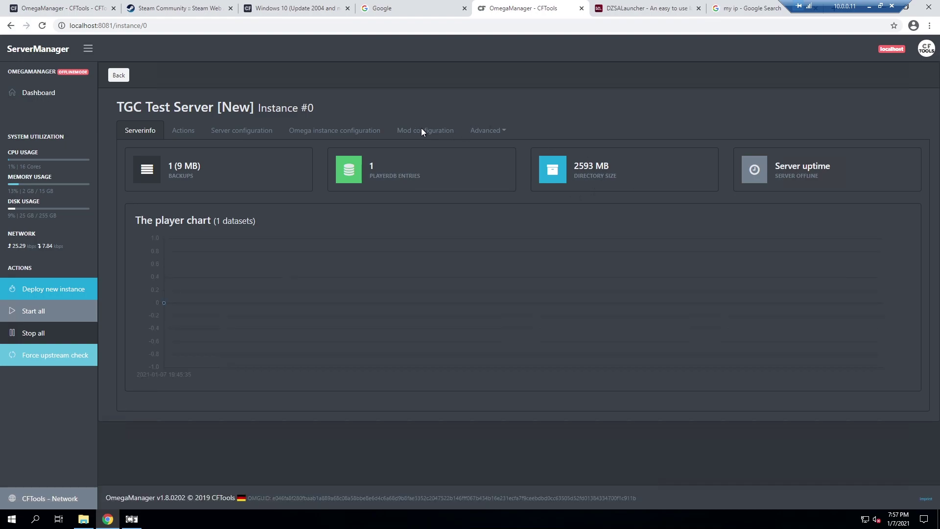
left_click(421, 131)
left_click(129, 131)
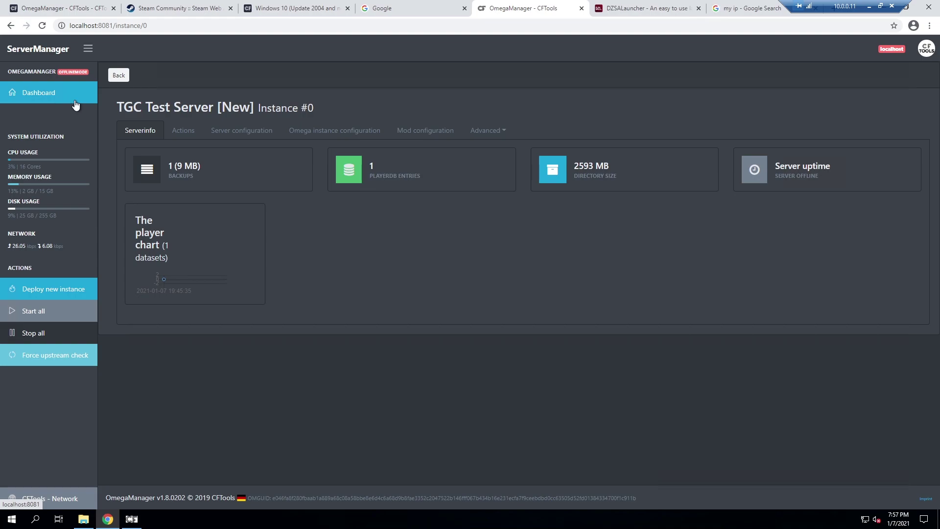
left_click(75, 103)
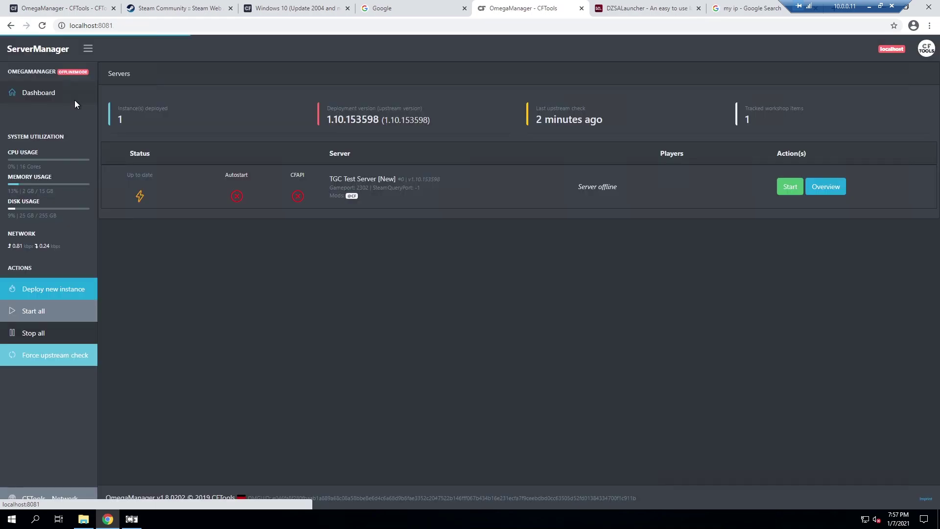
left_click(50, 290)
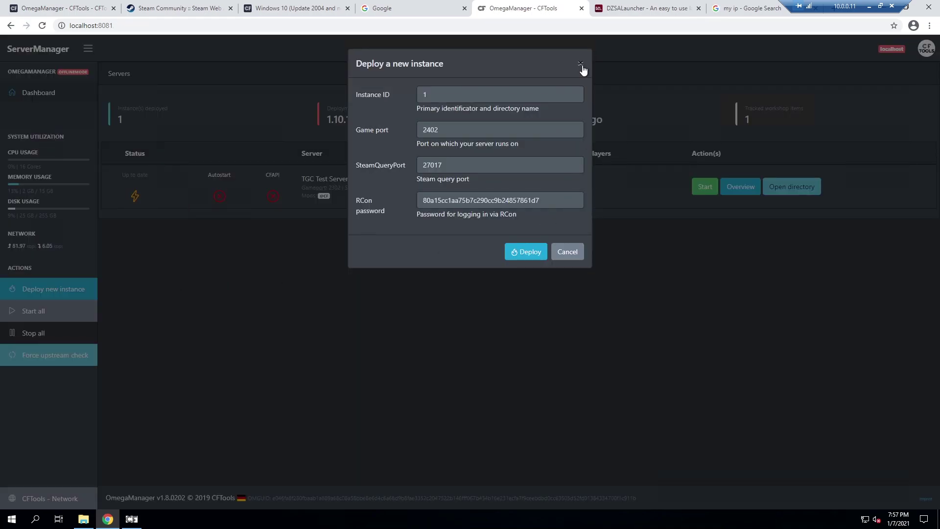
left_click(581, 64)
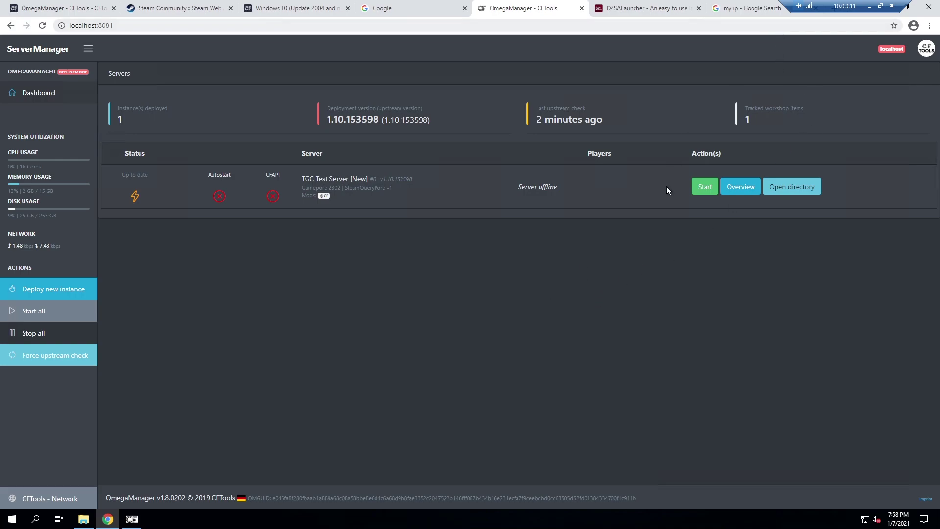
left_click(57, 290)
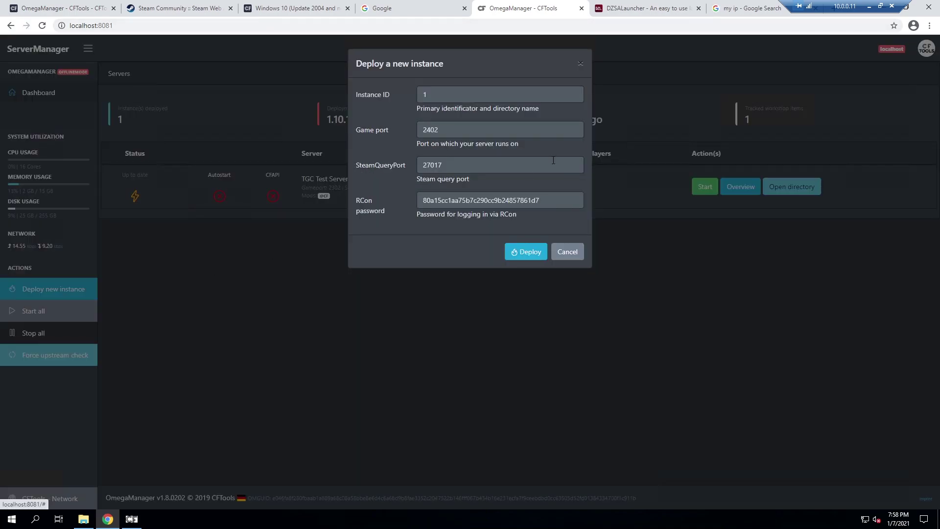
left_click_drag(443, 132, 384, 140)
left_click(373, 163)
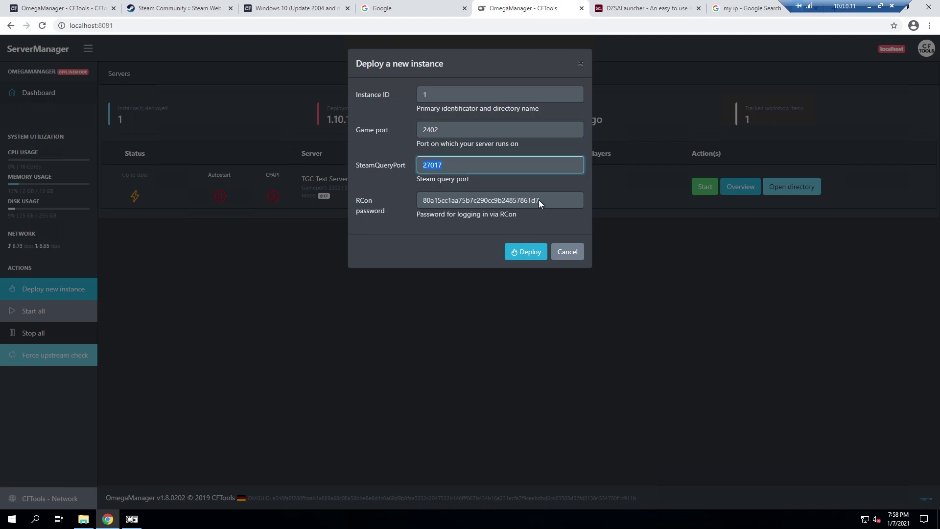
left_click(323, 313)
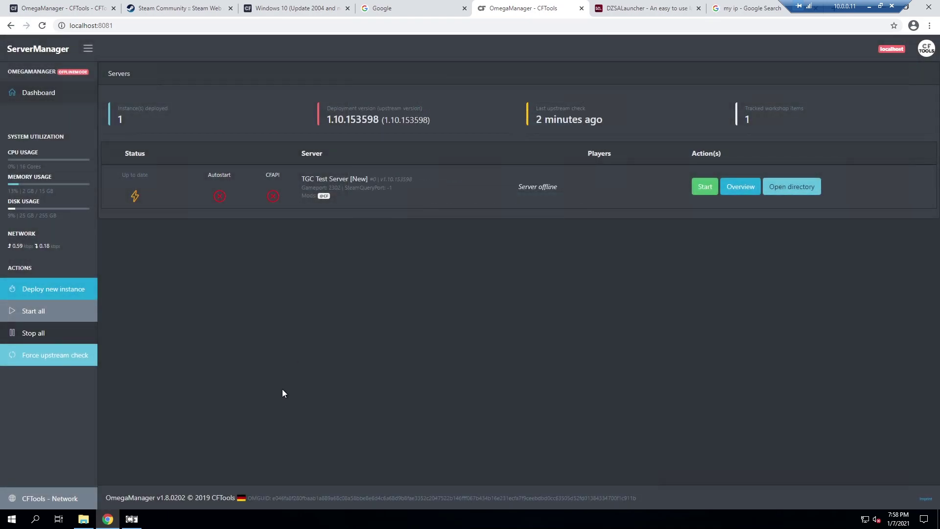